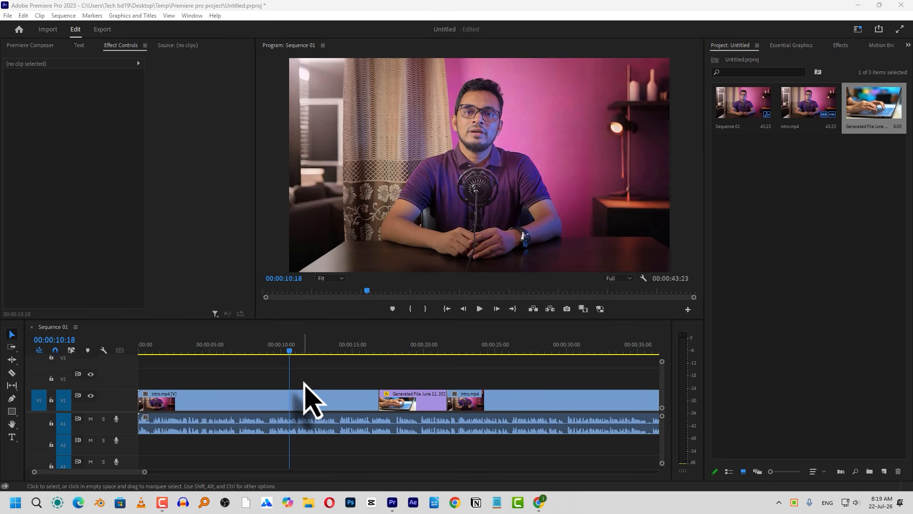
# Open the General preferences
pyautogui.click(304, 382)
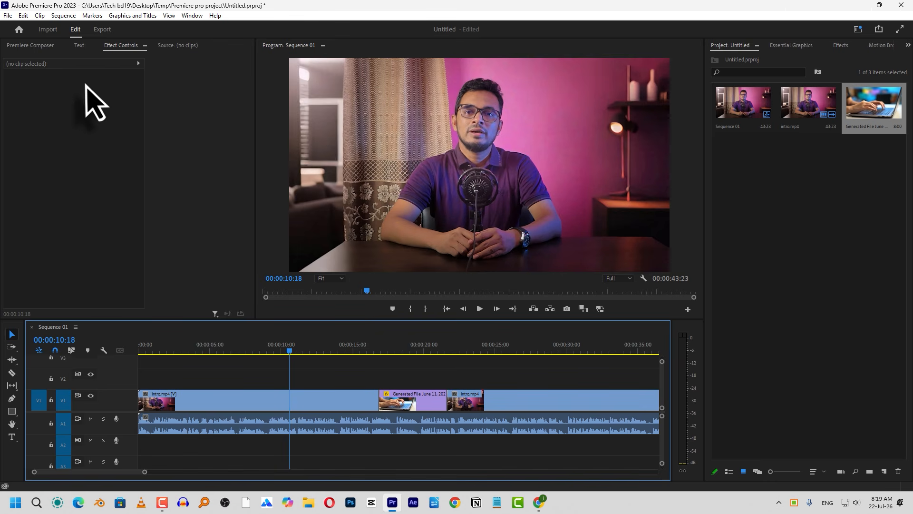
pyautogui.click(22, 17)
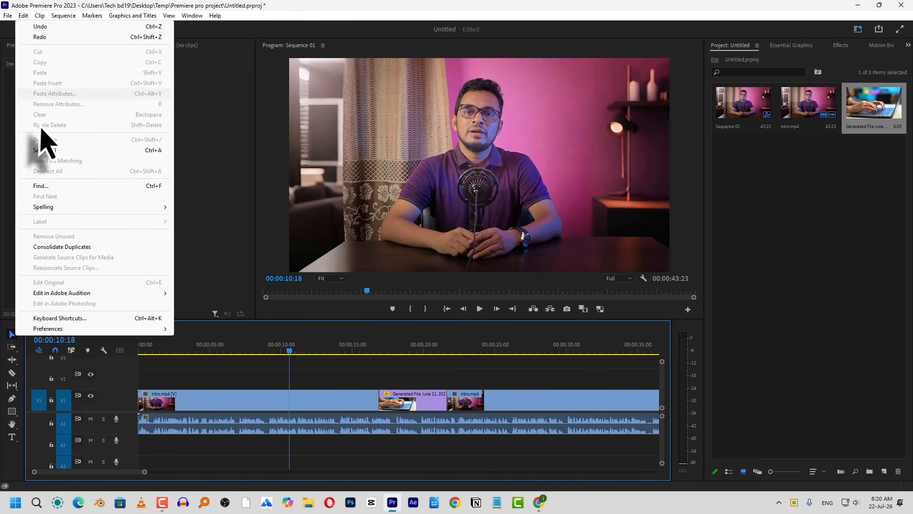
pyautogui.moveTo(77, 333)
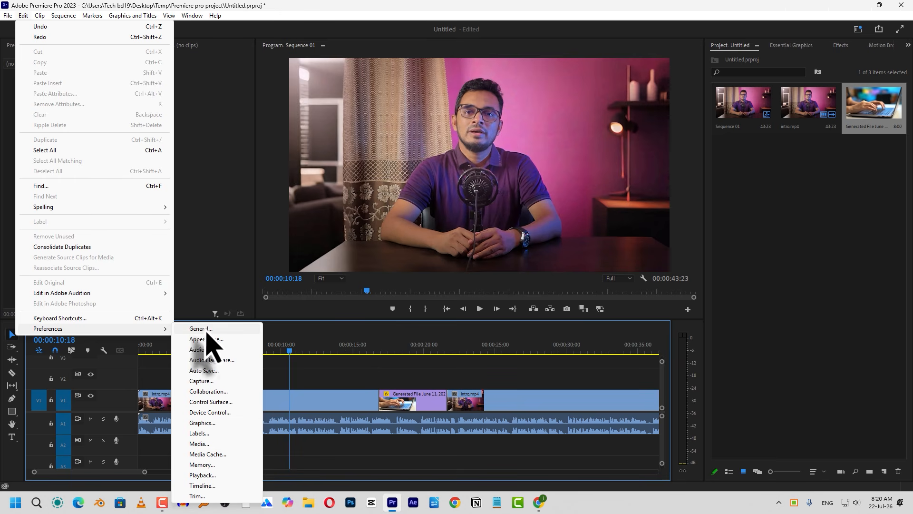
pyautogui.click(224, 330)
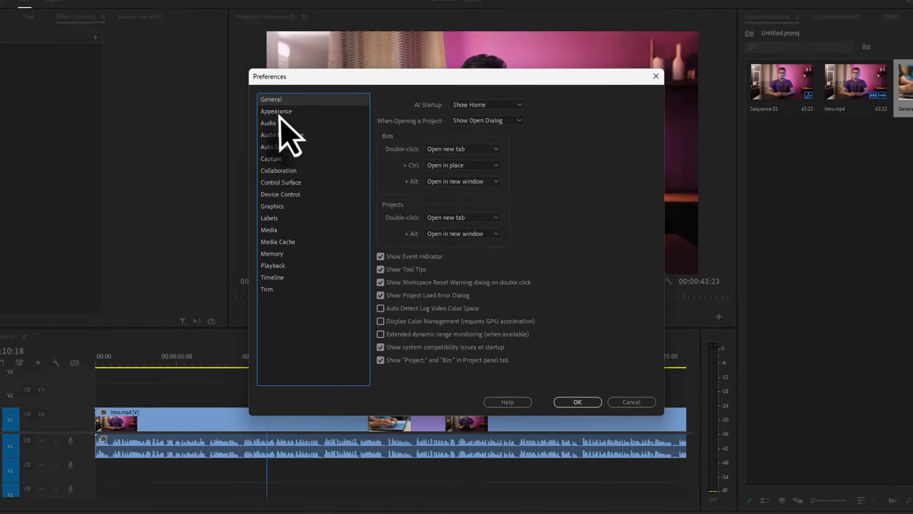
# Look through the preference categories down to Memory and return to the General settings
pyautogui.click(276, 111)
pyautogui.click(280, 134)
pyautogui.click(272, 146)
pyautogui.click(271, 158)
pyautogui.click(233, 151)
pyautogui.click(235, 164)
pyautogui.click(233, 179)
pyautogui.click(226, 211)
pyautogui.click(227, 224)
pyautogui.click(227, 253)
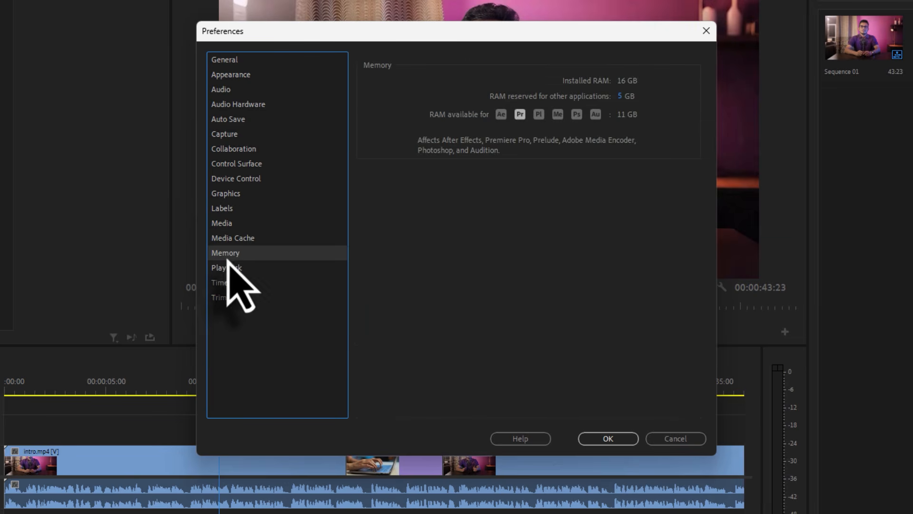
pyautogui.click(226, 61)
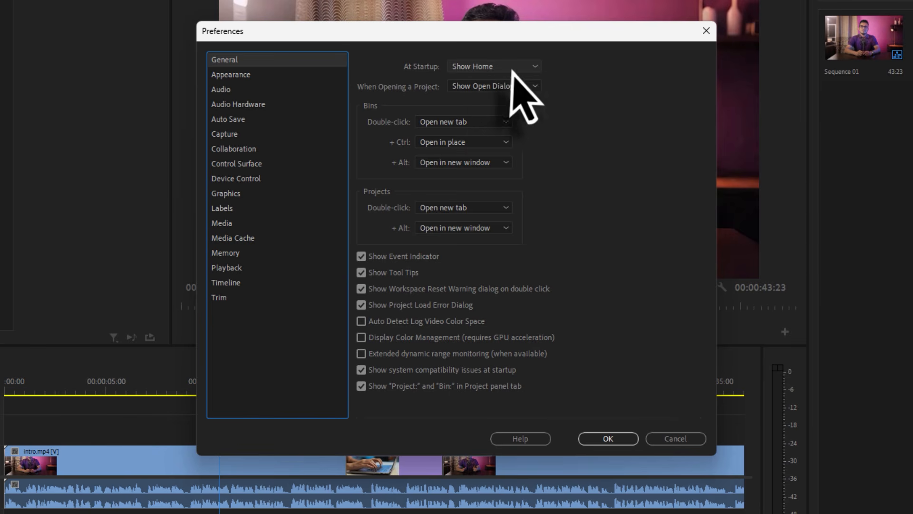
# Review the At Startup and When Opening a Project choices, and close the preferences without changes
pyautogui.click(471, 67)
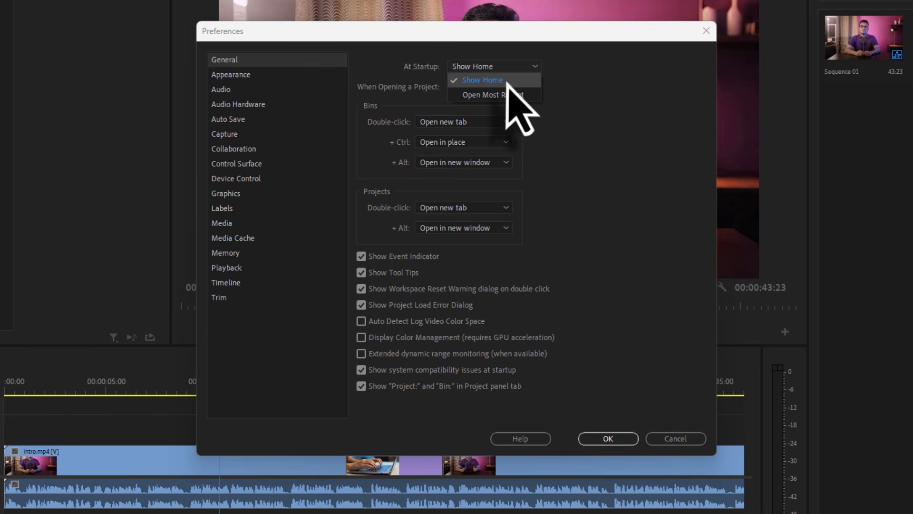
pyautogui.click(576, 89)
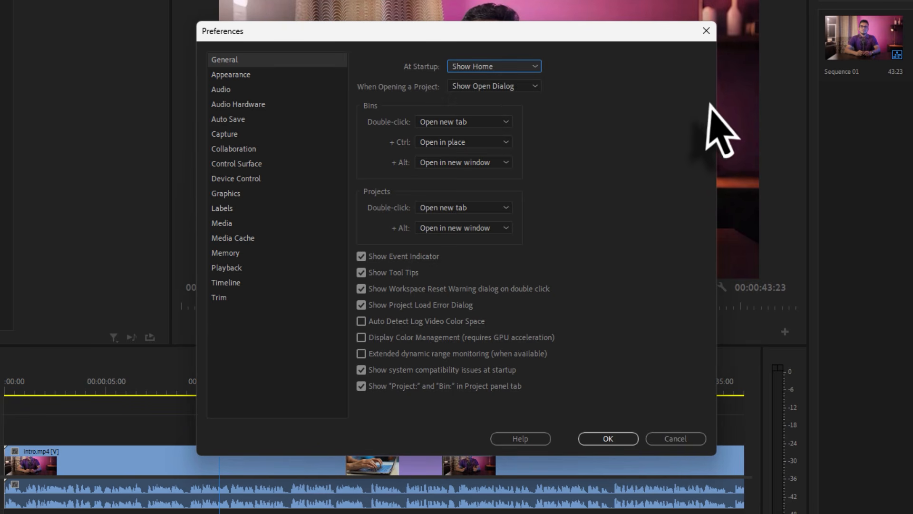
pyautogui.press('Tab')
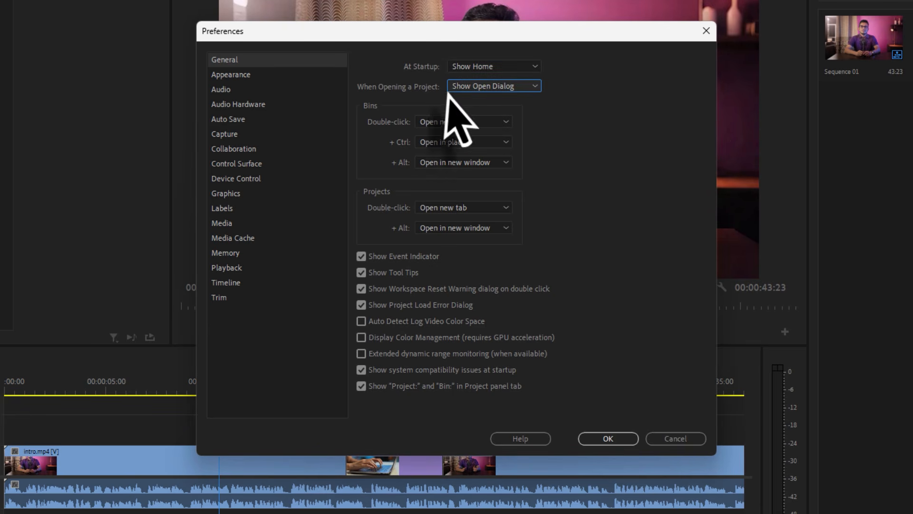
pyautogui.click(475, 88)
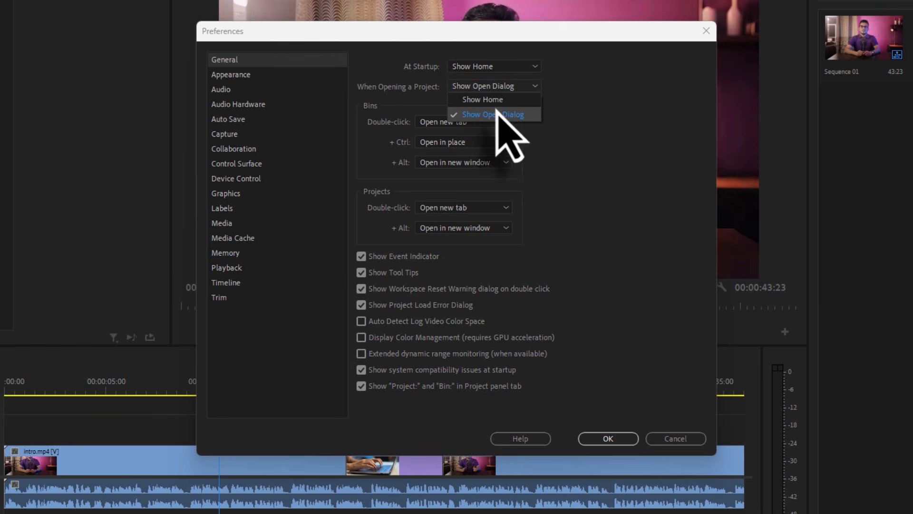
pyautogui.click(569, 118)
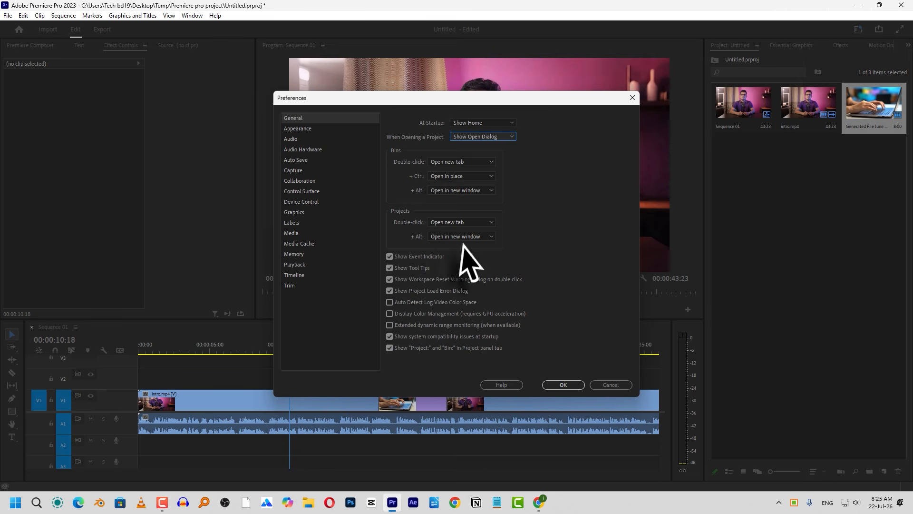
pyautogui.click(612, 386)
# Create a bin in the project and import the clip 230248_small.mp4 into it
pyautogui.click(837, 445)
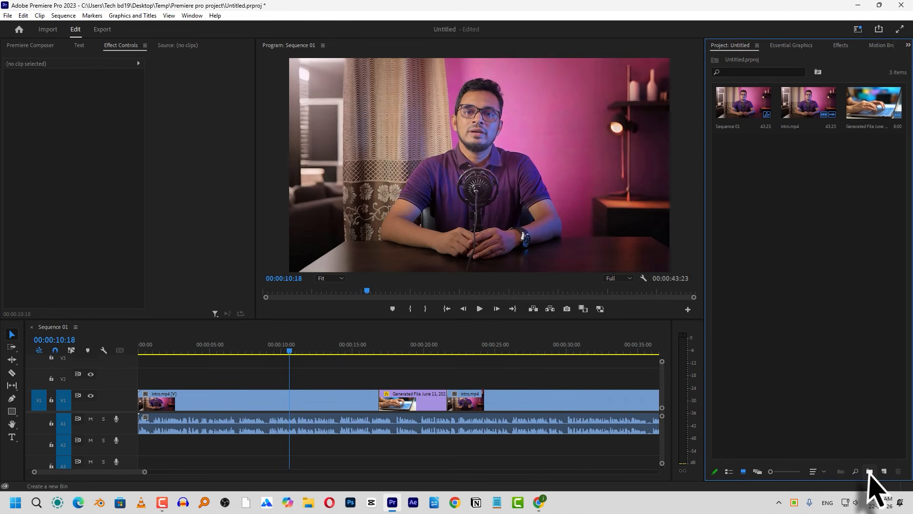
pyautogui.click(868, 471)
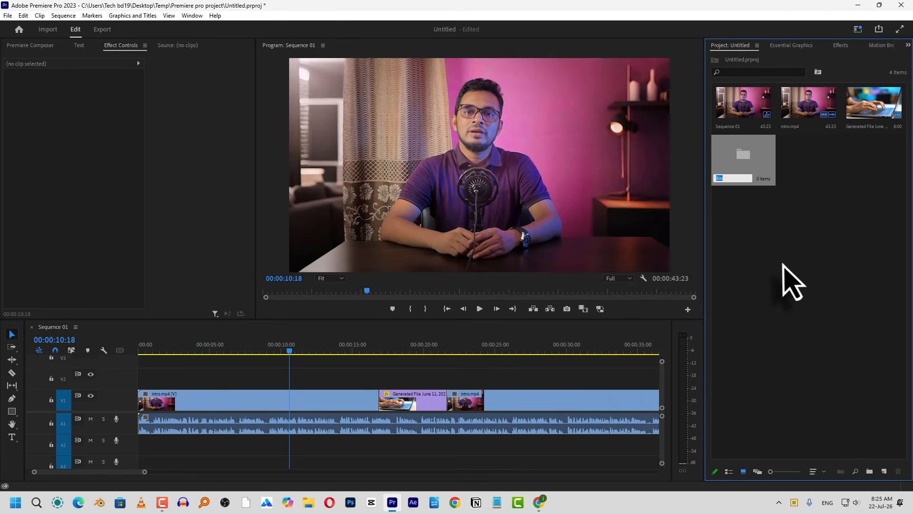
pyautogui.click(760, 153)
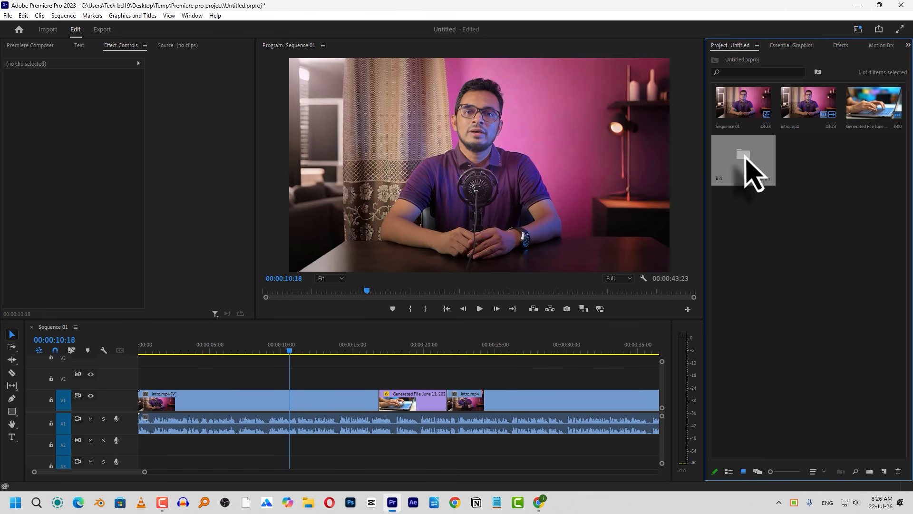
pyautogui.doubleClick(745, 157)
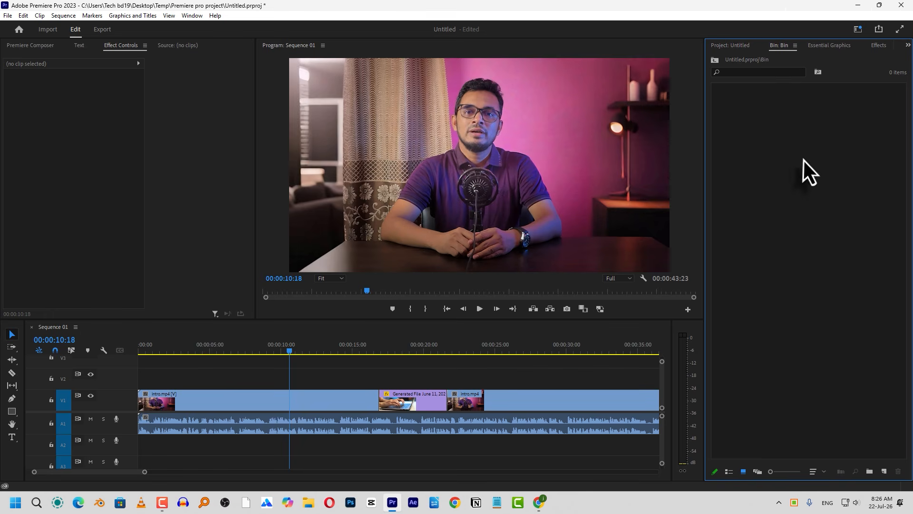
pyautogui.doubleClick(803, 160)
pyautogui.doubleClick(504, 203)
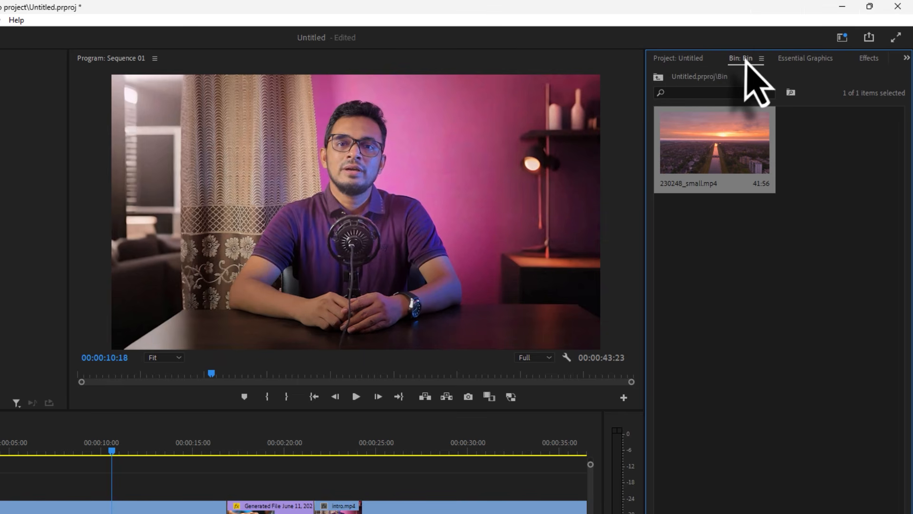
# Show the project contents, reopen the bin from there, and return to the project contents
pyautogui.click(692, 59)
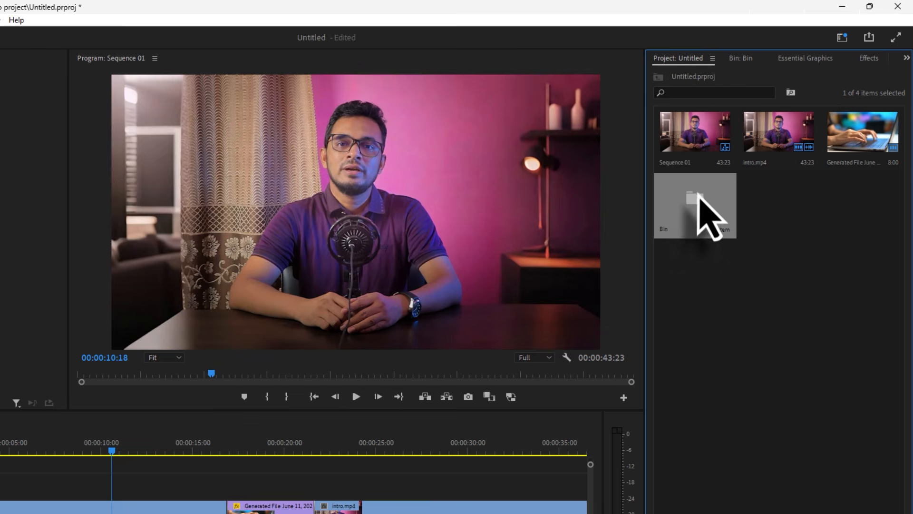
pyautogui.doubleClick(699, 195)
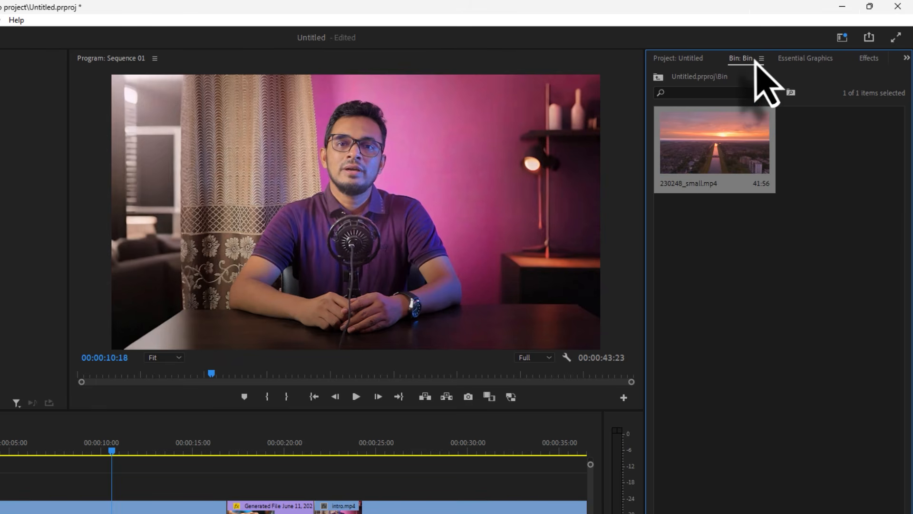
pyautogui.click(685, 61)
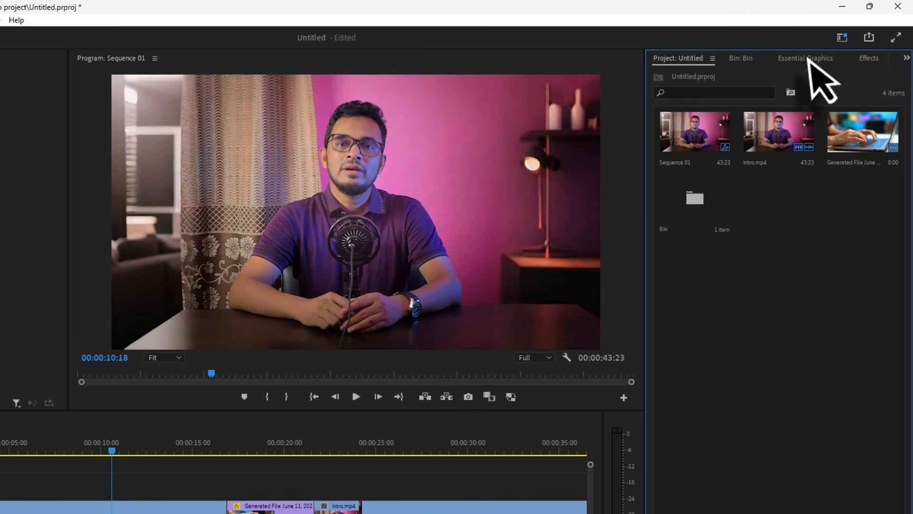
# Widen the panel group holding the project and look through its panels before returning to the Untitled project
pyautogui.moveTo(645, 80); pyautogui.dragTo(615, 84)
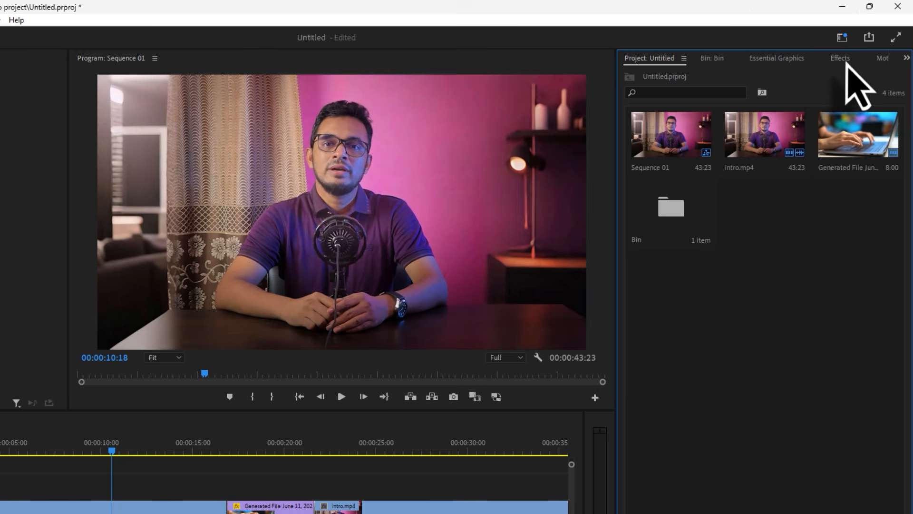
pyautogui.rightClick(877, 61)
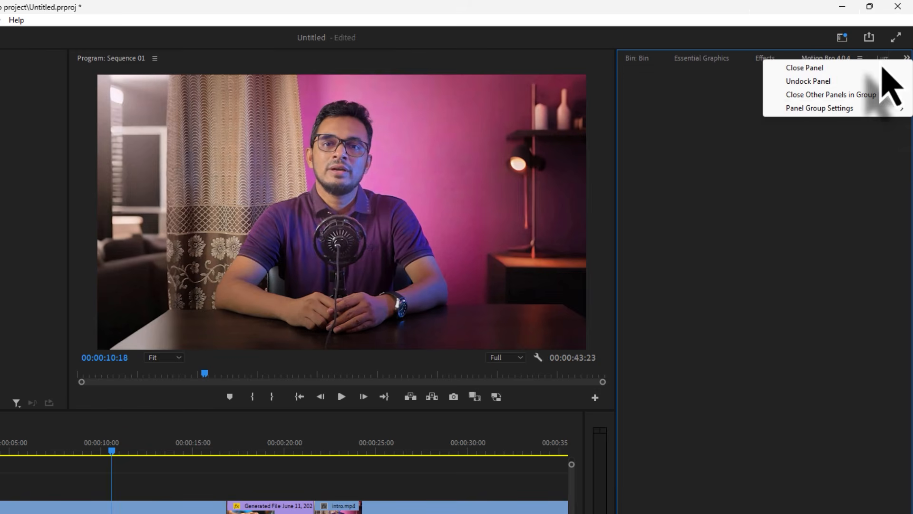
pyautogui.click(792, 153)
pyautogui.click(700, 58)
pyautogui.click(637, 58)
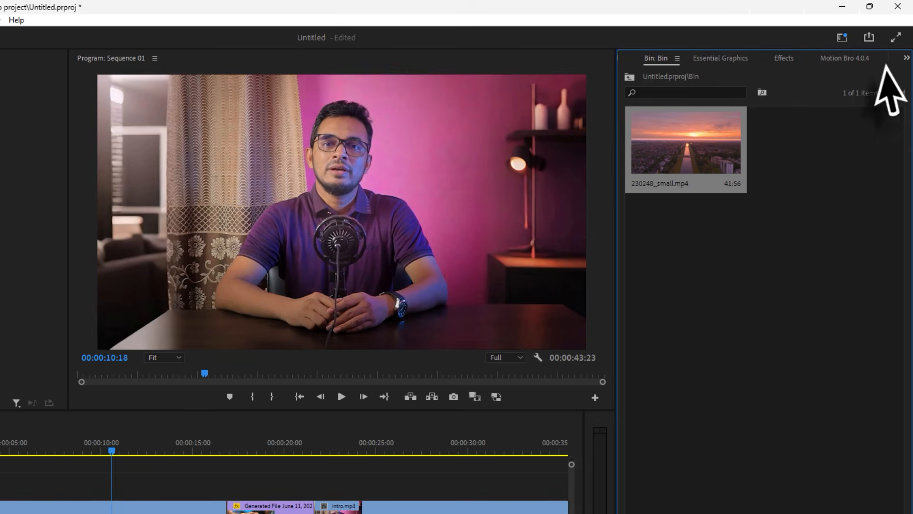
pyautogui.click(905, 59)
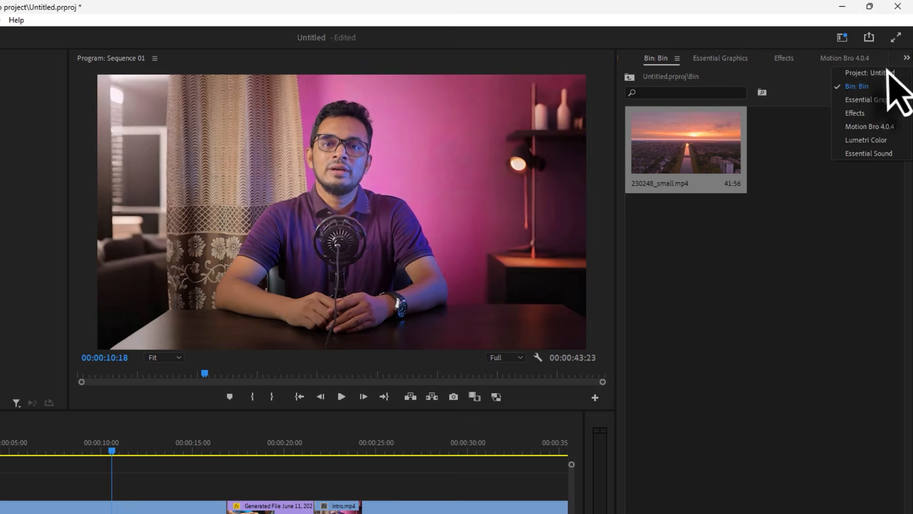
pyautogui.click(849, 72)
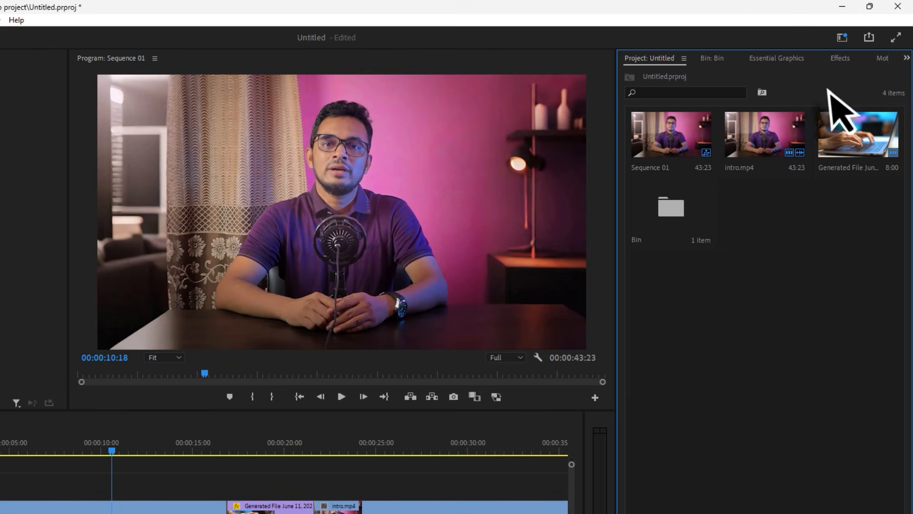
# Close the bin's separate panel and select the bin in the project contents
pyautogui.click(713, 61)
pyautogui.click(731, 58)
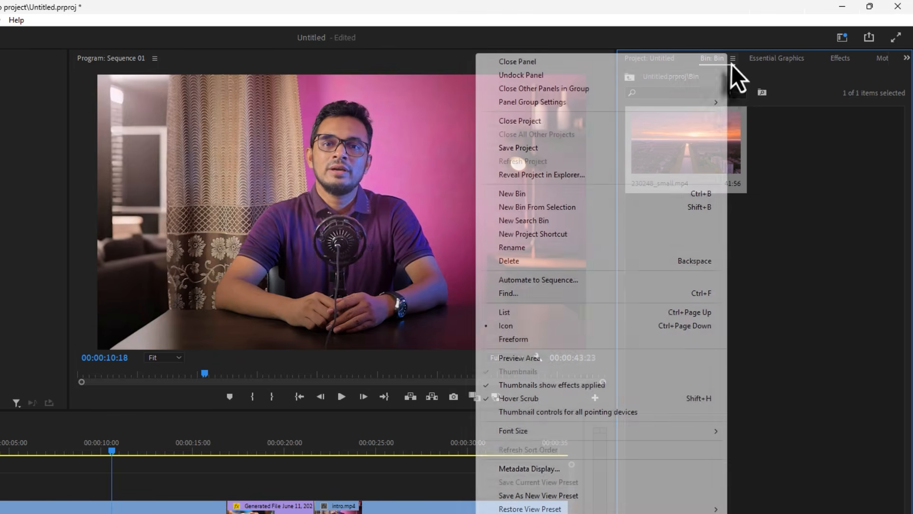
pyautogui.click(707, 67)
pyautogui.click(651, 59)
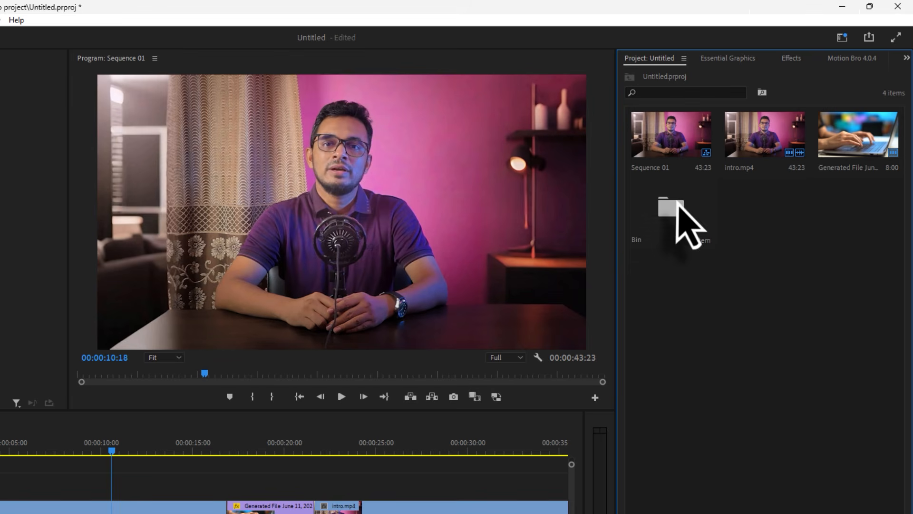
pyautogui.click(678, 206)
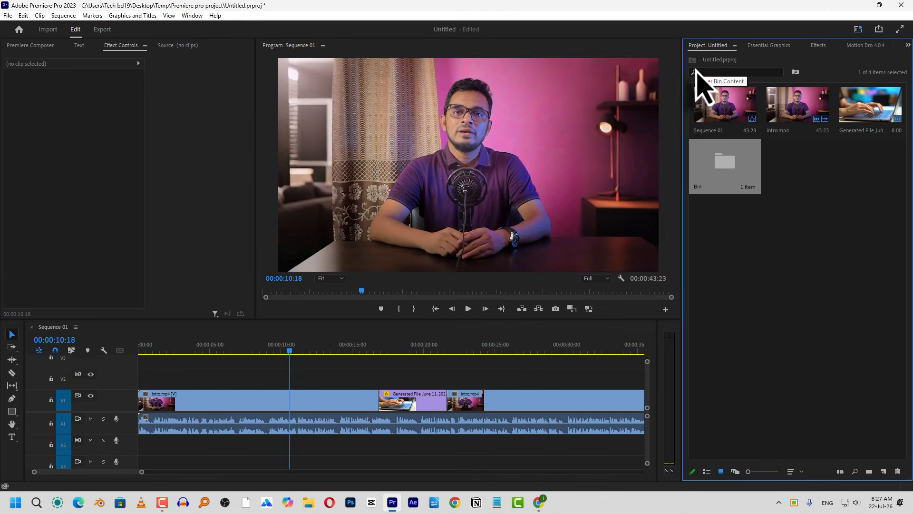
# In the General preferences, set the Bins Double-click behaviour to Open in place
pyautogui.click(23, 18)
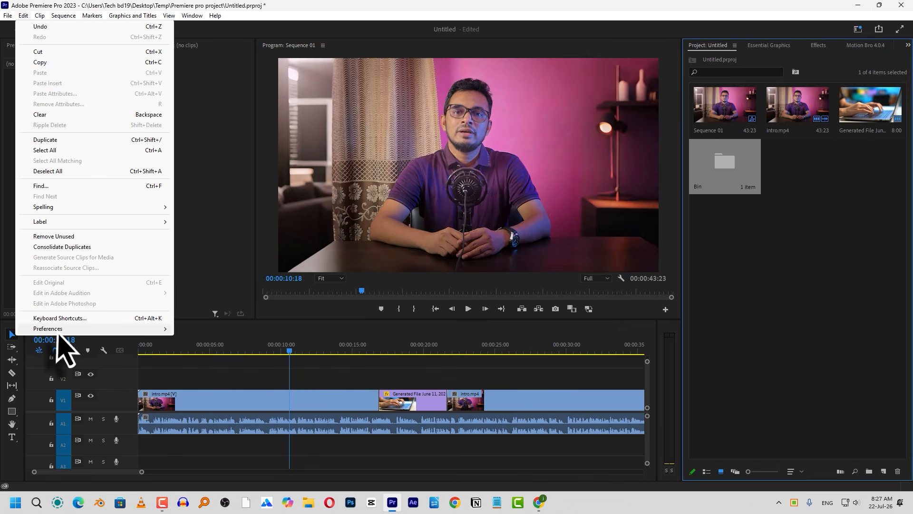
pyautogui.moveTo(95, 330)
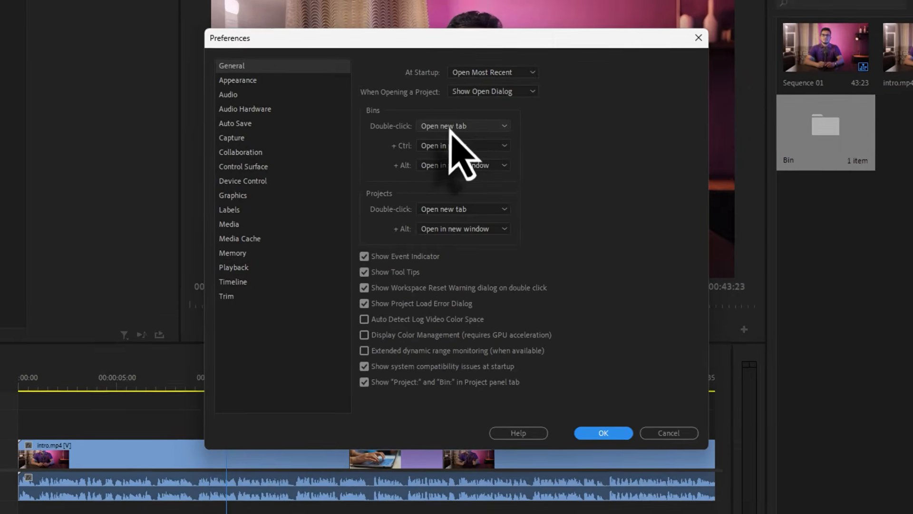
pyautogui.click(461, 162)
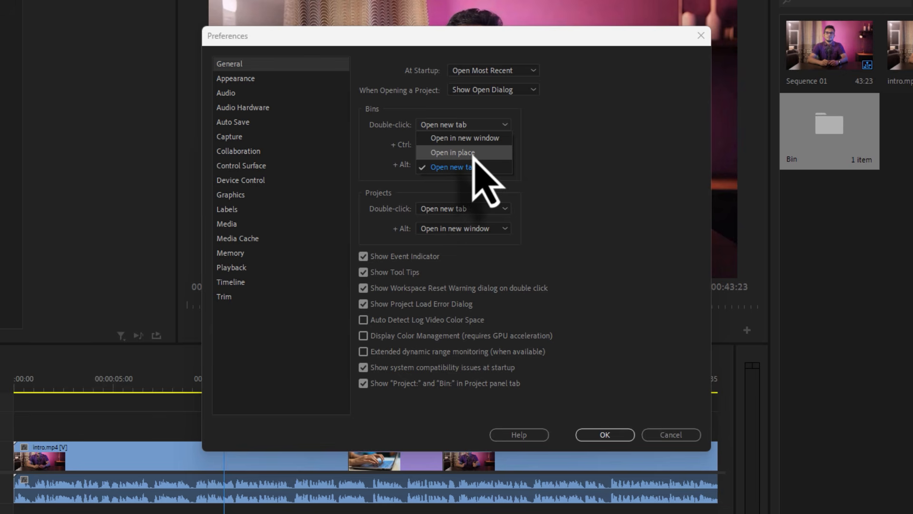
pyautogui.click(471, 153)
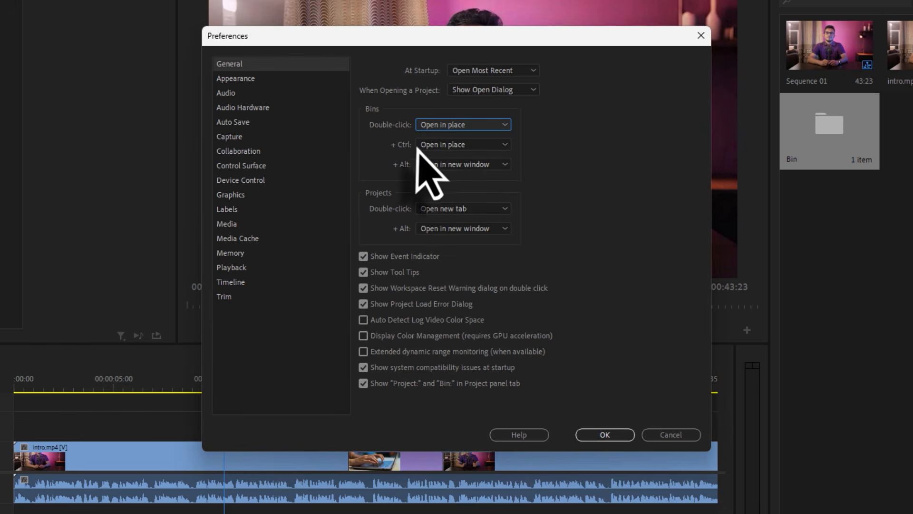
# Set the Bins + Ctrl behaviour to Open new tab and keep Double-click at Open in place
pyautogui.click(469, 145)
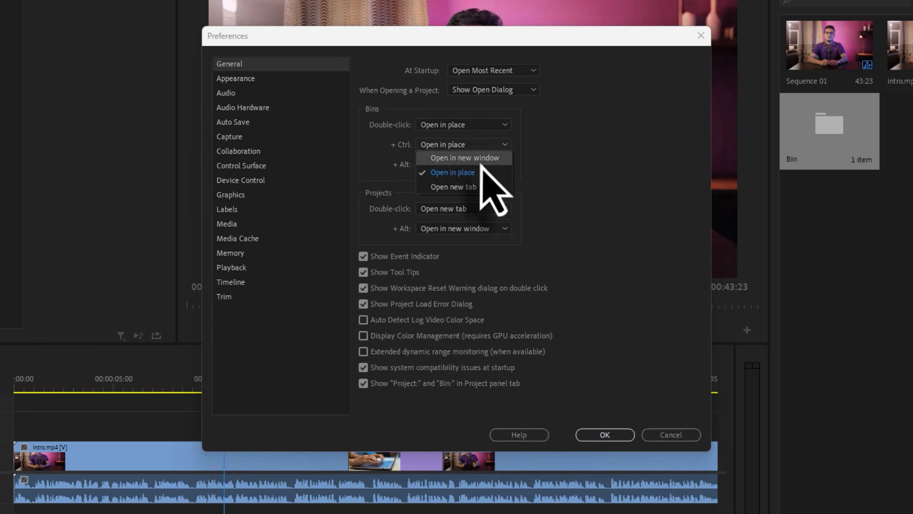
pyautogui.click(471, 187)
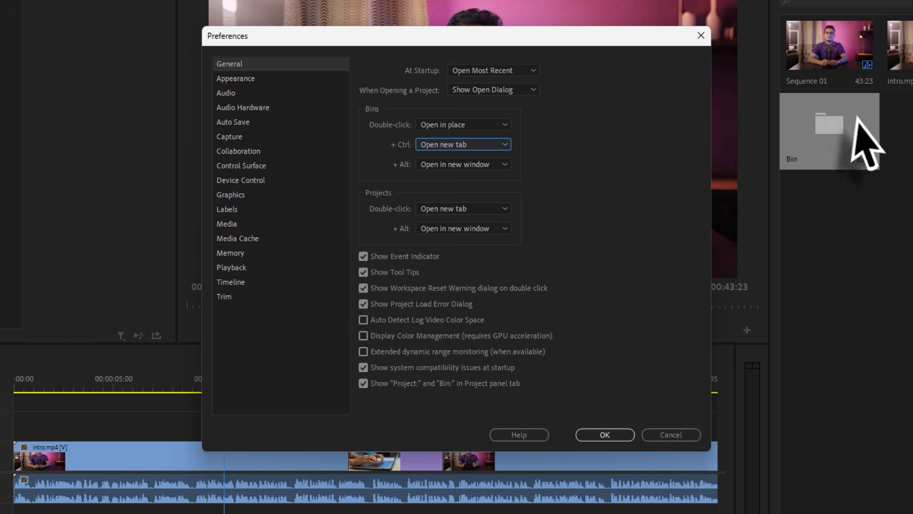
pyautogui.click(444, 148)
pyautogui.click(438, 155)
pyautogui.click(466, 125)
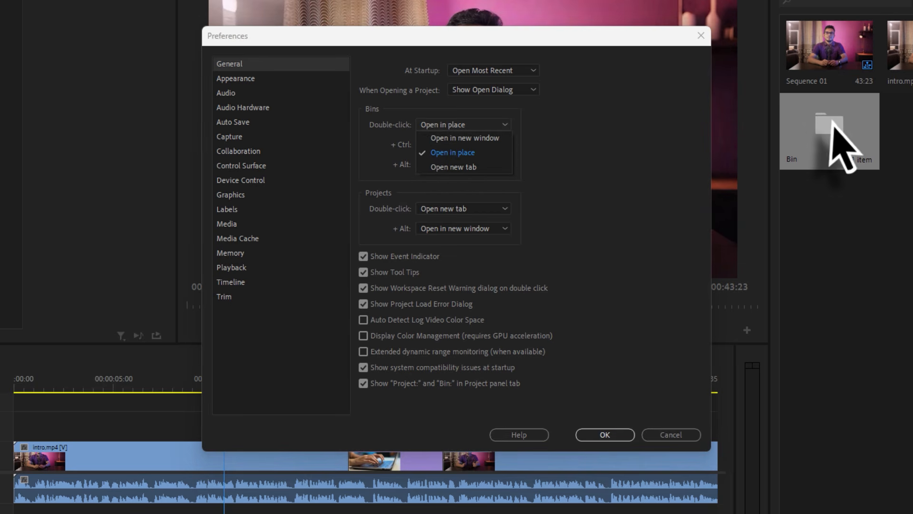
pyautogui.click(461, 156)
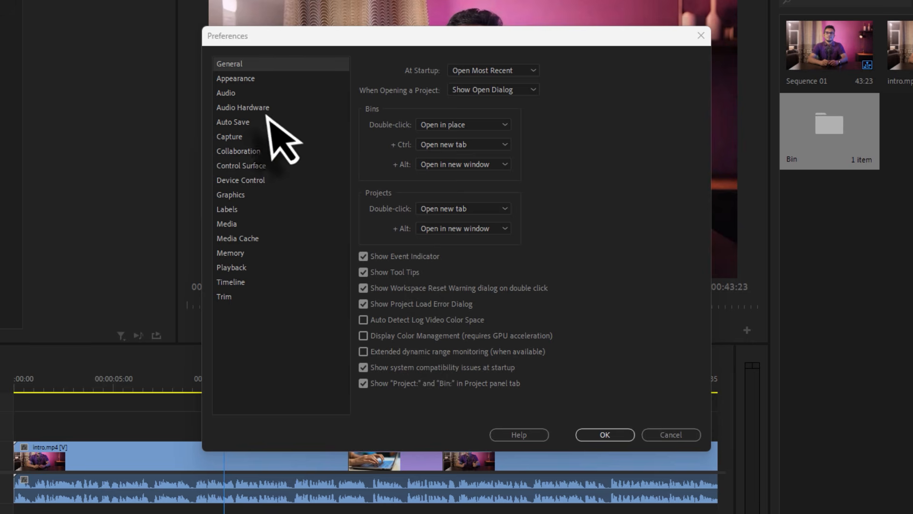
# In the Appearance preferences, try a lighter highlight colour for the interactive controls and restore its default
pyautogui.click(237, 79)
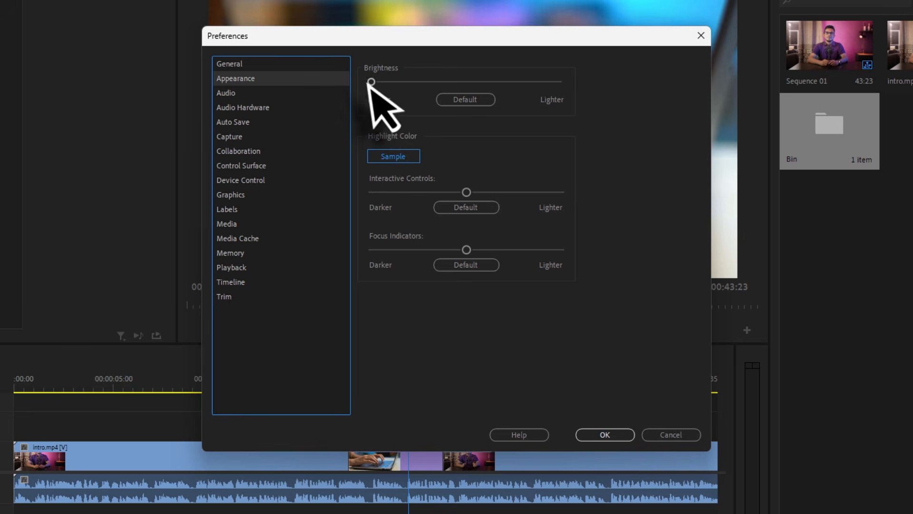
pyautogui.moveTo(371, 82)
pyautogui.mouseDown()
pyautogui.moveTo(478, 87)
pyautogui.moveTo(371, 84)
pyautogui.mouseUp()
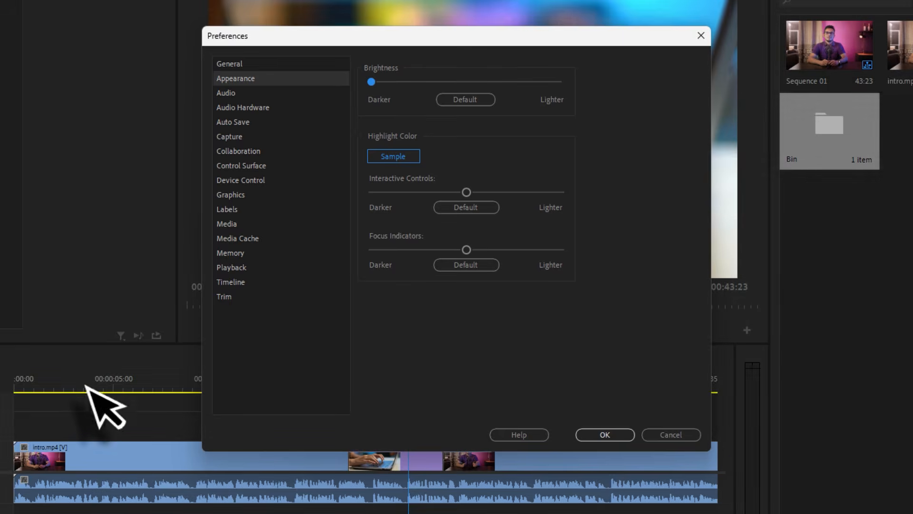
pyautogui.moveTo(466, 192); pyautogui.dragTo(495, 195)
pyautogui.click(481, 209)
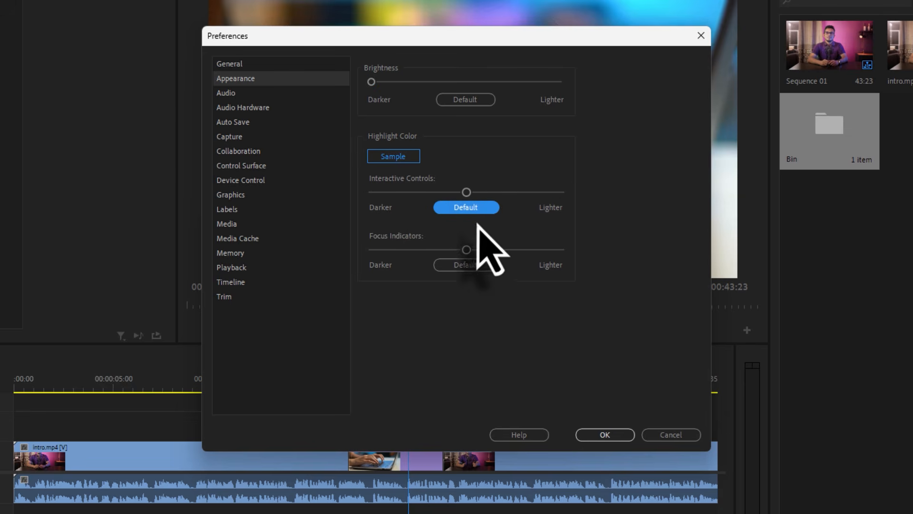
# Review the Audio preferences, accept the dialog and play Sequence 01 from different points in the timeline
pyautogui.click(225, 93)
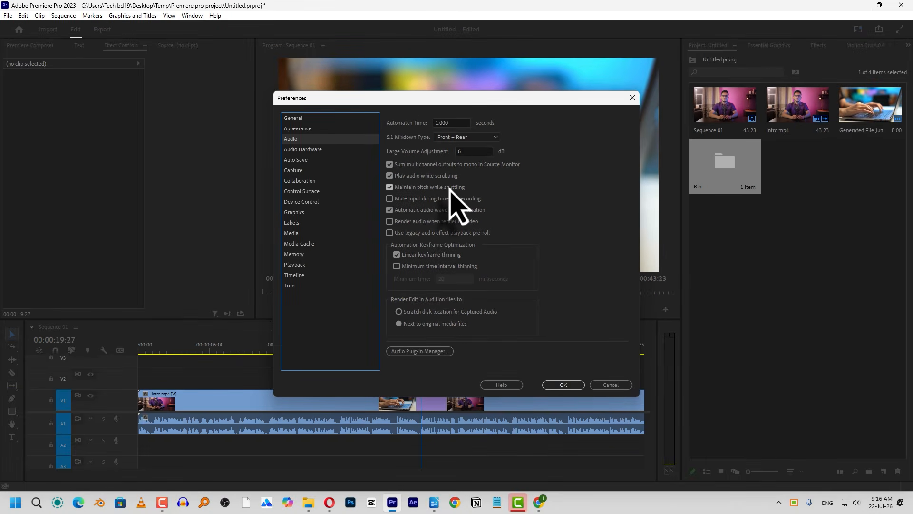
pyautogui.click(563, 385)
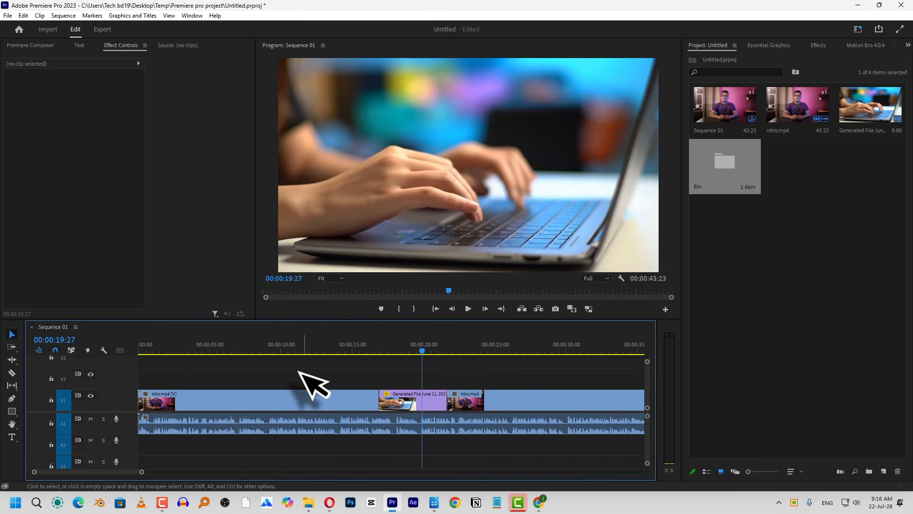
pyautogui.click(206, 350)
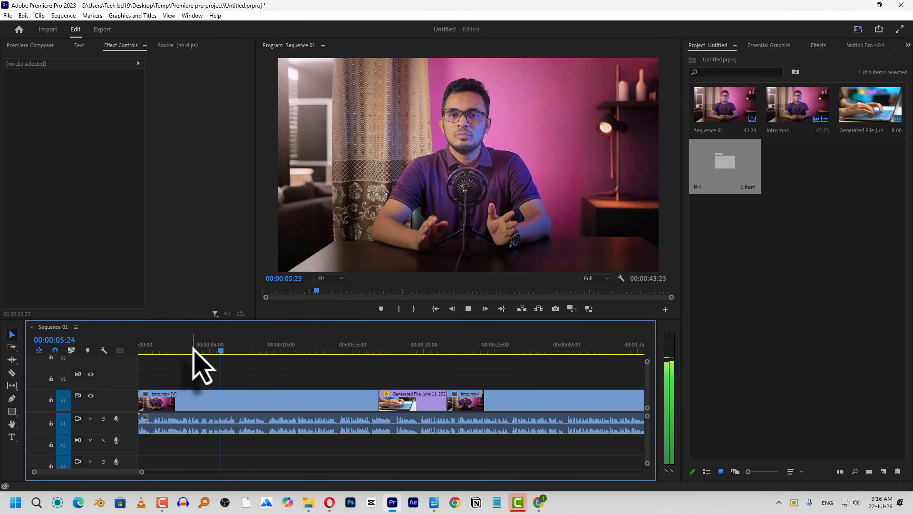
pyautogui.press('space')
pyautogui.press('space')
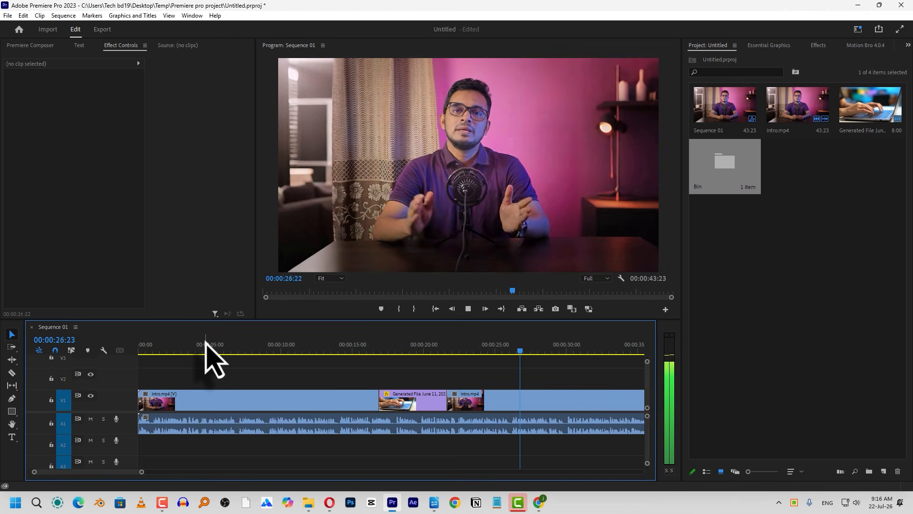
pyautogui.click(336, 346)
pyautogui.press('space')
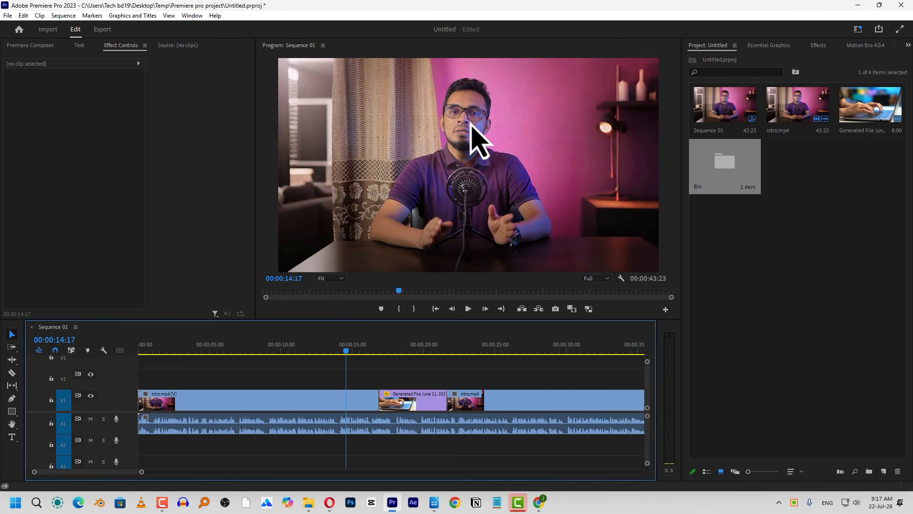
# Turn off Maintain pitch while shuttling in the Audio preferences and accept the change
pyautogui.click(23, 15)
pyautogui.moveTo(98, 329)
pyautogui.click(195, 349)
pyautogui.click(421, 188)
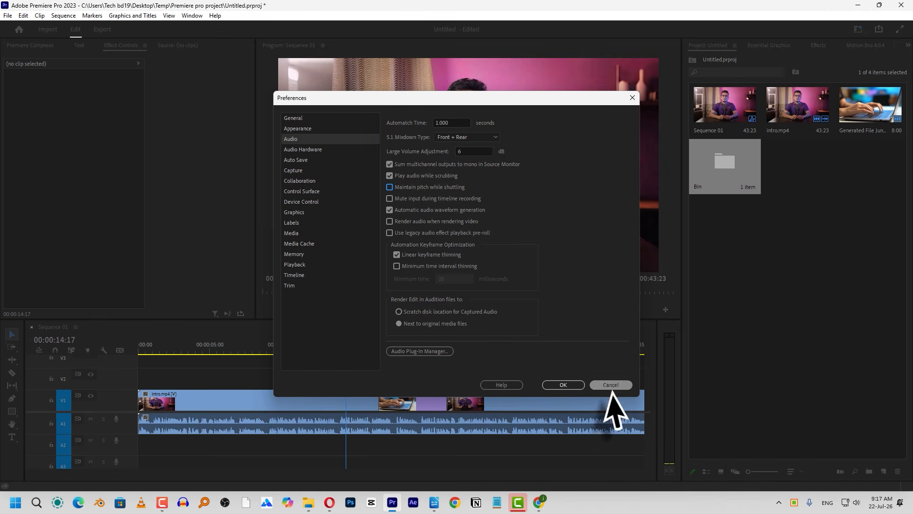
pyautogui.click(558, 384)
# Shuttle Sequence 01 forward at double speed to hear the audio pitch and stop playback
pyautogui.press('l')
pyautogui.press('l')
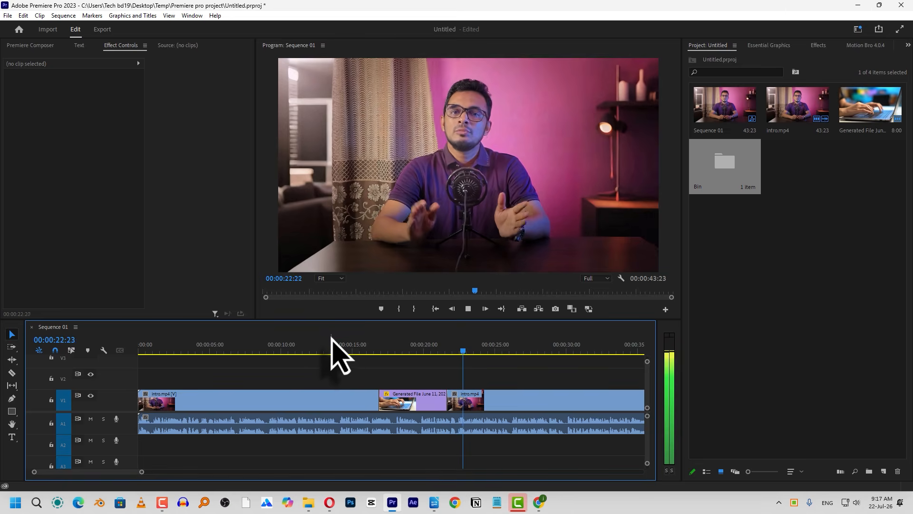
pyautogui.press('k')
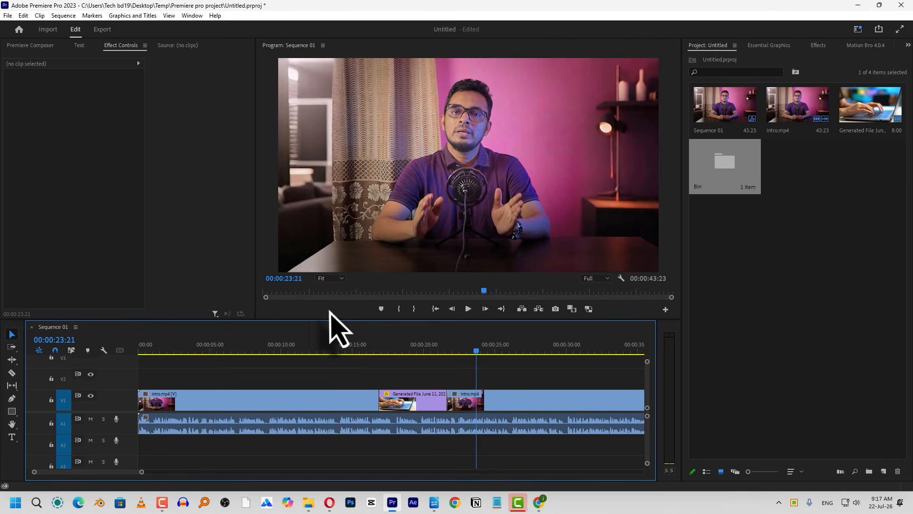
# Reopen the preferences and turn Maintain pitch while shuttling back on in the Audio settings
pyautogui.click(22, 16)
pyautogui.moveTo(74, 331)
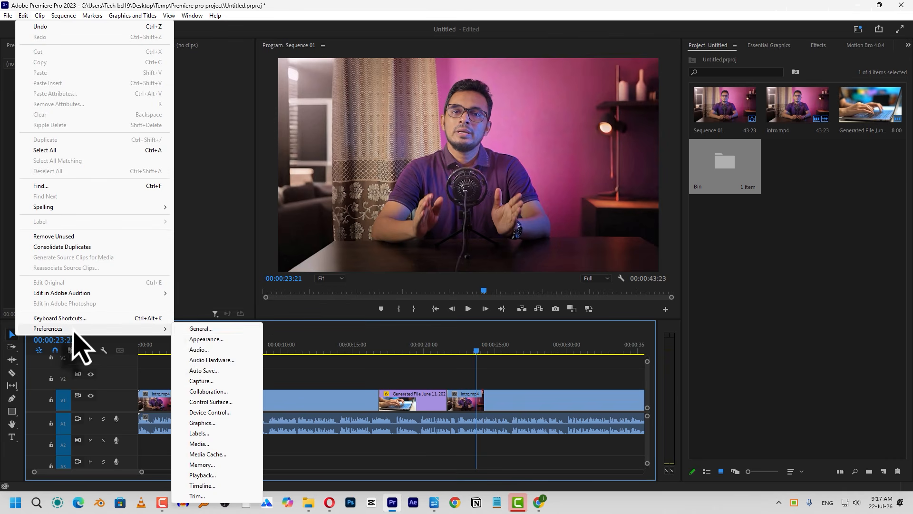
pyautogui.click(199, 329)
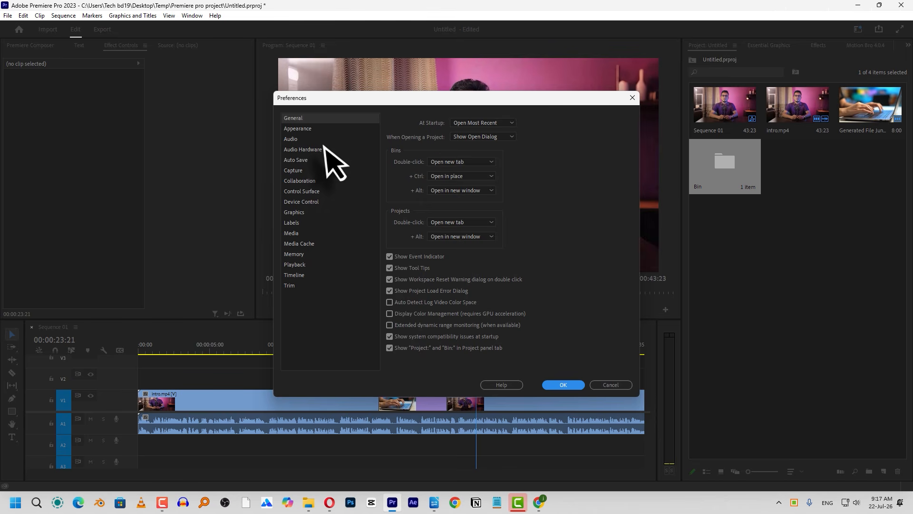
pyautogui.click(292, 138)
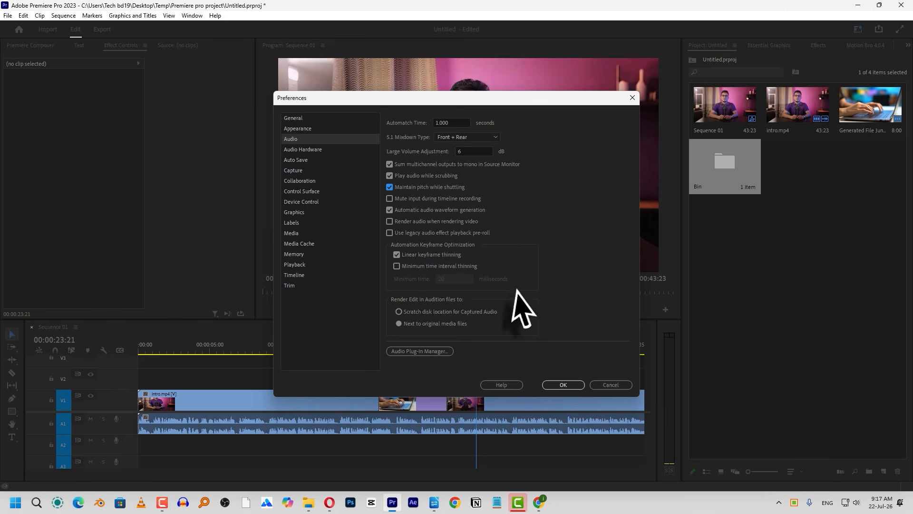
# Examine the available Default Input and Default Output devices in the Audio Hardware preferences
pyautogui.click(313, 151)
pyautogui.click(459, 143)
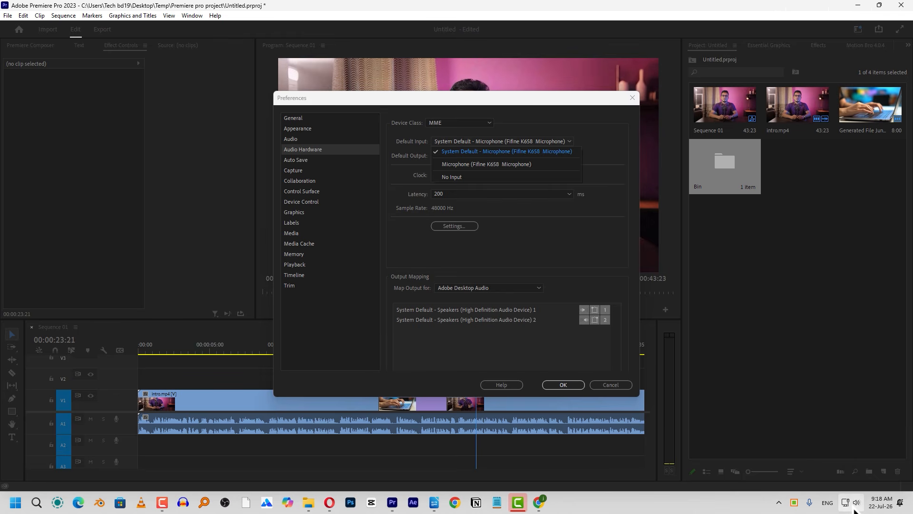
pyautogui.click(504, 143)
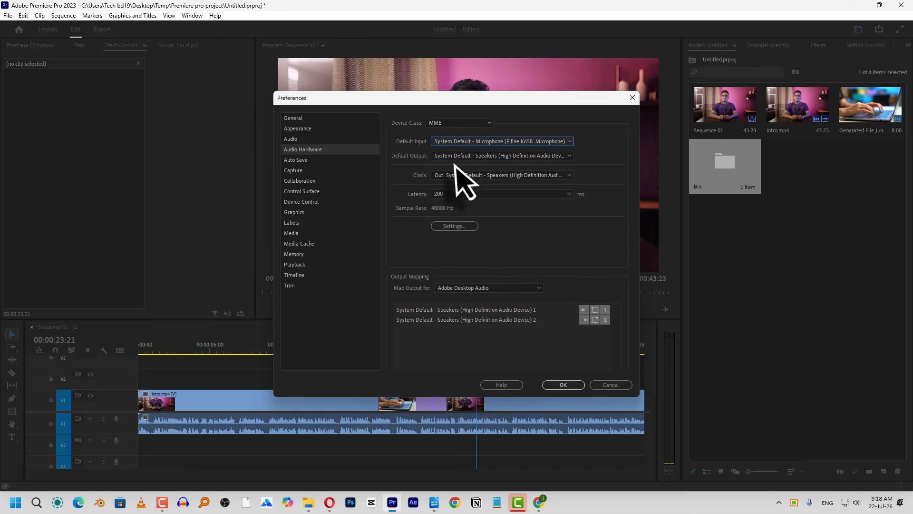
pyautogui.click(479, 156)
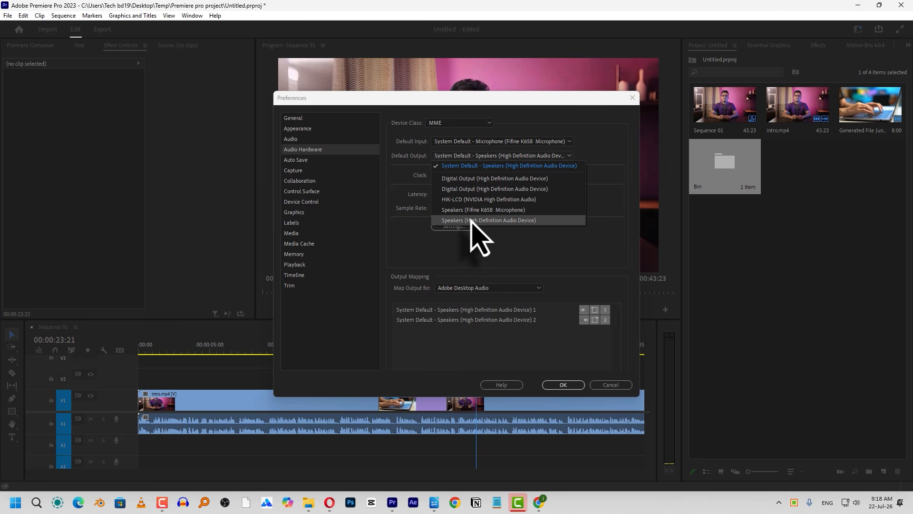
pyautogui.click(607, 208)
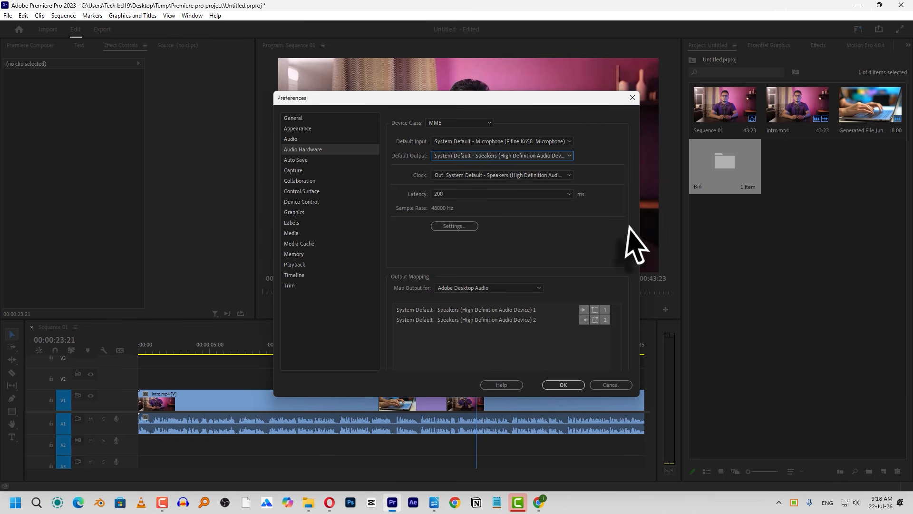
pyautogui.click(569, 155)
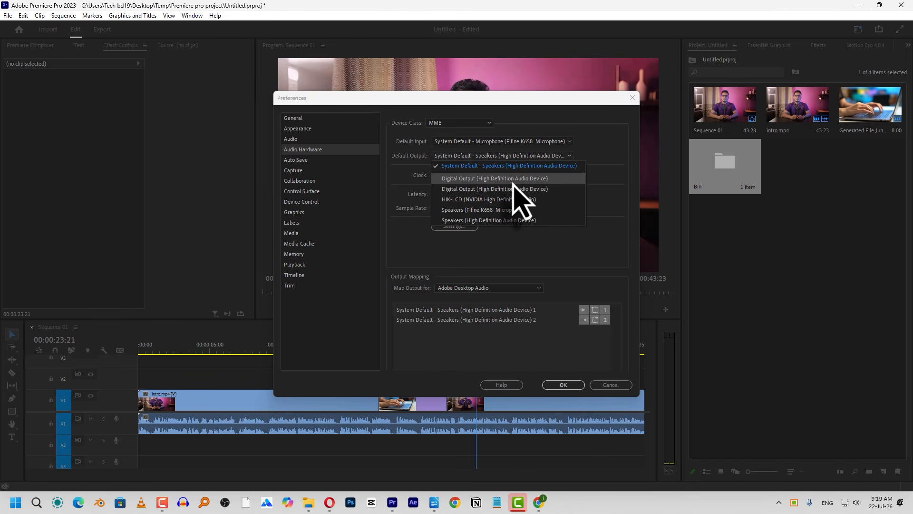
pyautogui.click(394, 177)
# In the Auto Save preferences, keep the interval and version limit and enable Auto Save also saves the current project(s)
pyautogui.click(300, 162)
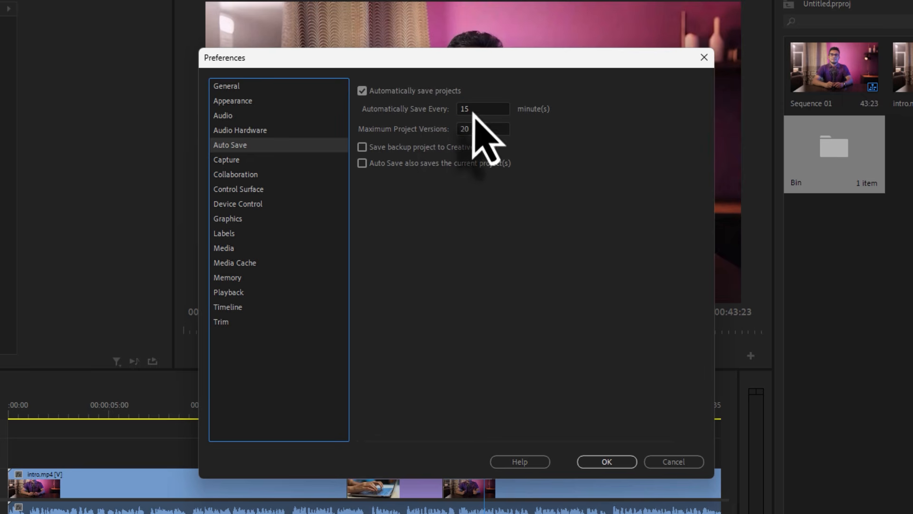
pyautogui.moveTo(473, 112); pyautogui.dragTo(442, 113)
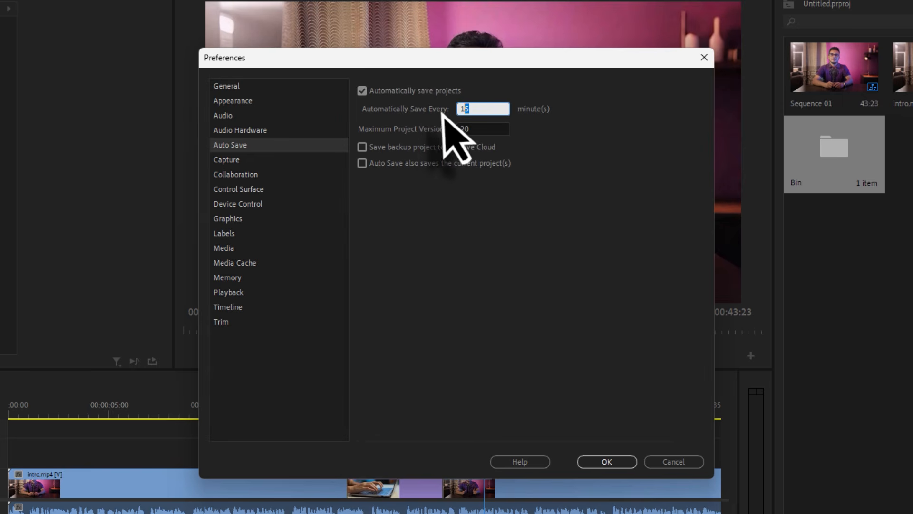
pyautogui.click(482, 133)
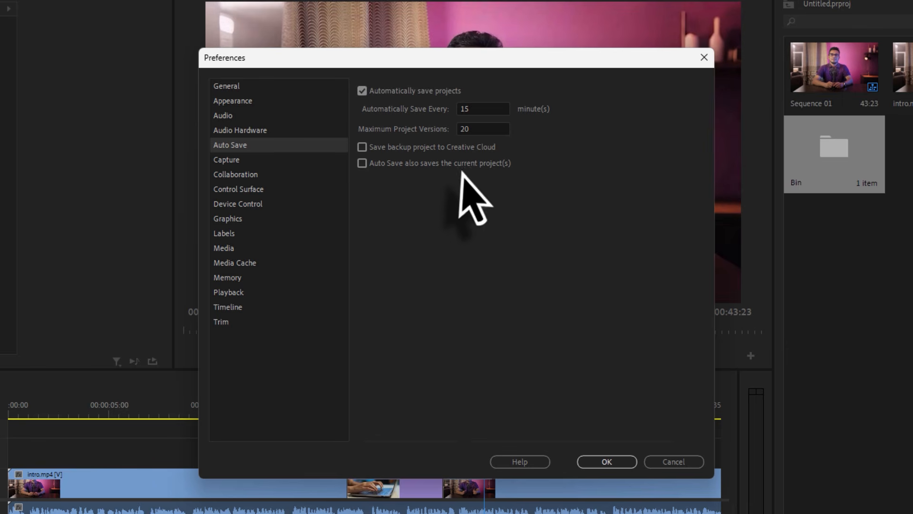
pyautogui.click(371, 165)
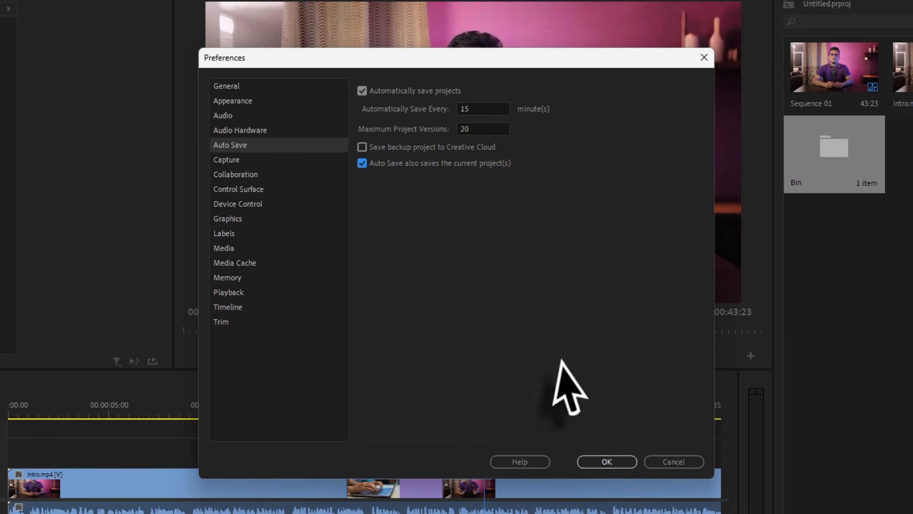
# Look through the Capture, Collaboration, Control Surface and Device Control preferences
pyautogui.click(230, 160)
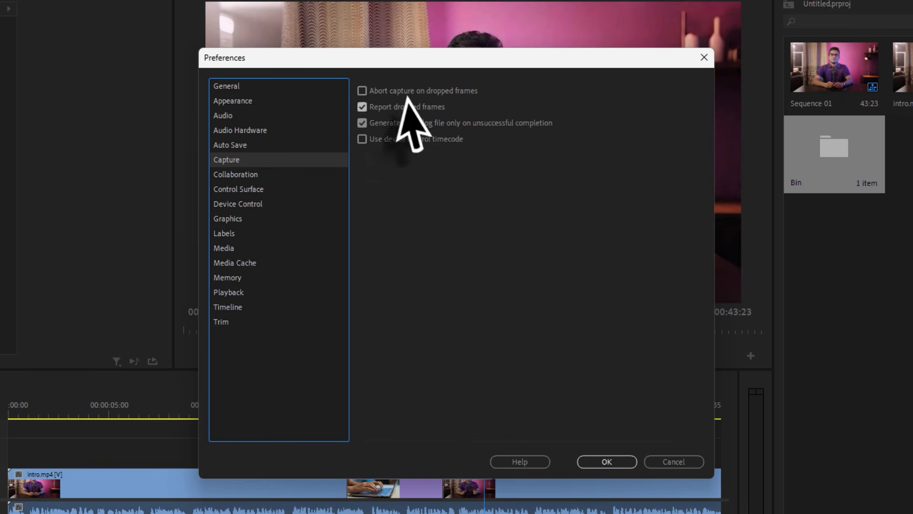
pyautogui.click(240, 176)
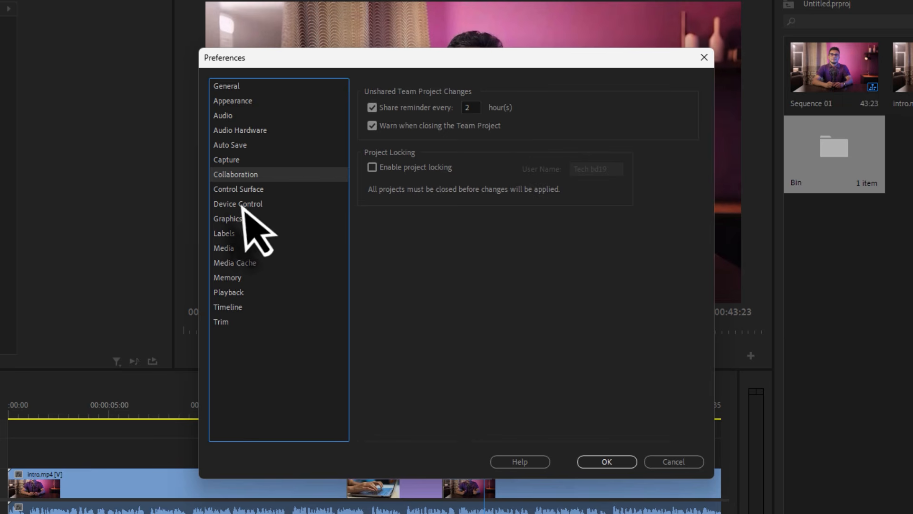
pyautogui.click(251, 190)
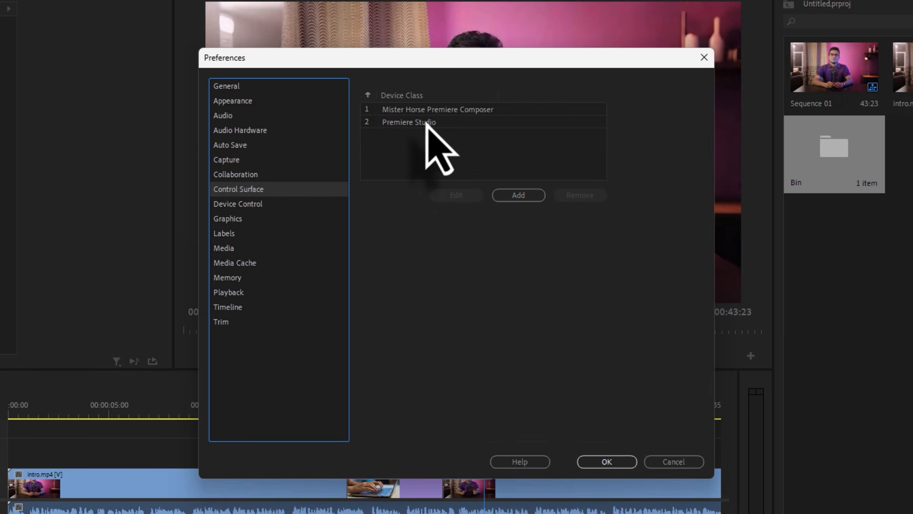
pyautogui.click(243, 205)
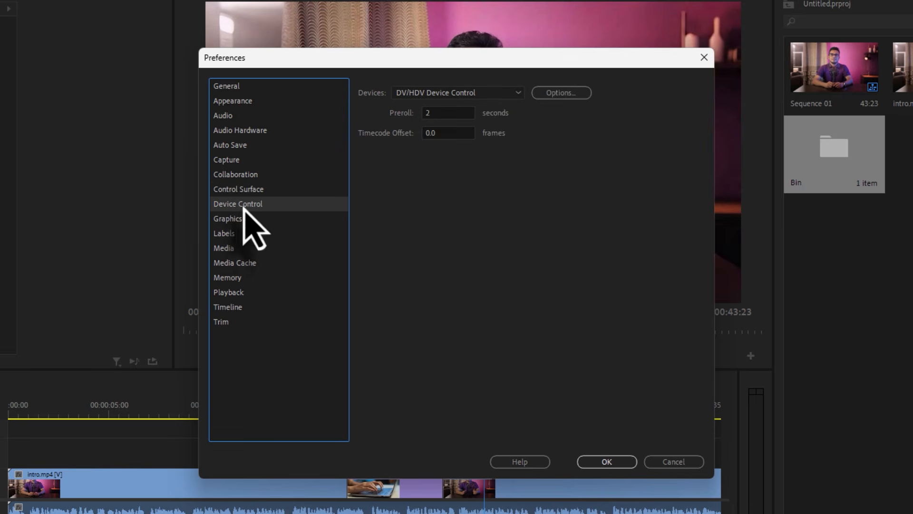
pyautogui.click(259, 189)
pyautogui.click(254, 203)
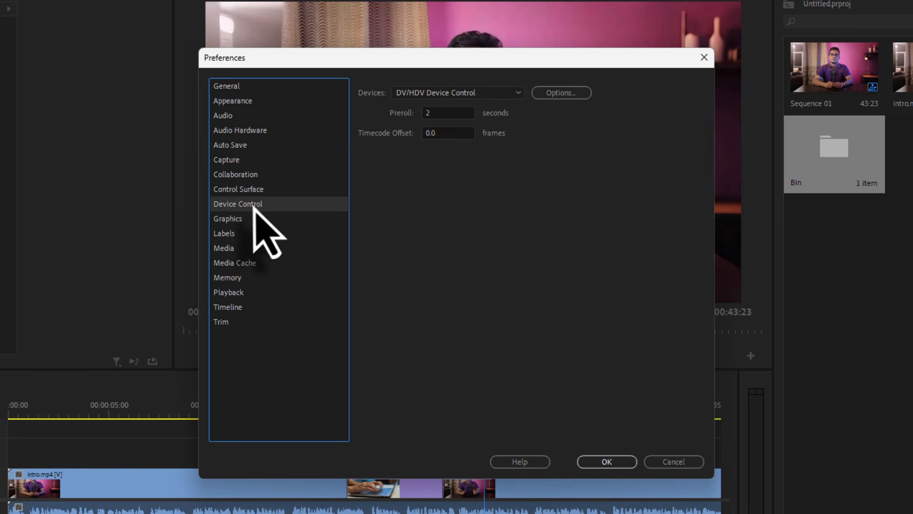
# Examine the Default Paragraph Direction options in the Graphics preferences, keeping Left to Right
pyautogui.click(232, 219)
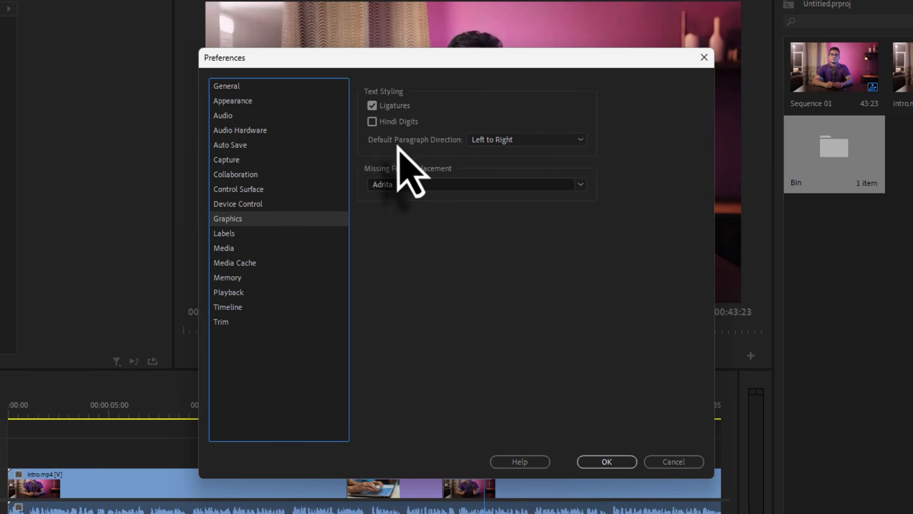
pyautogui.click(501, 140)
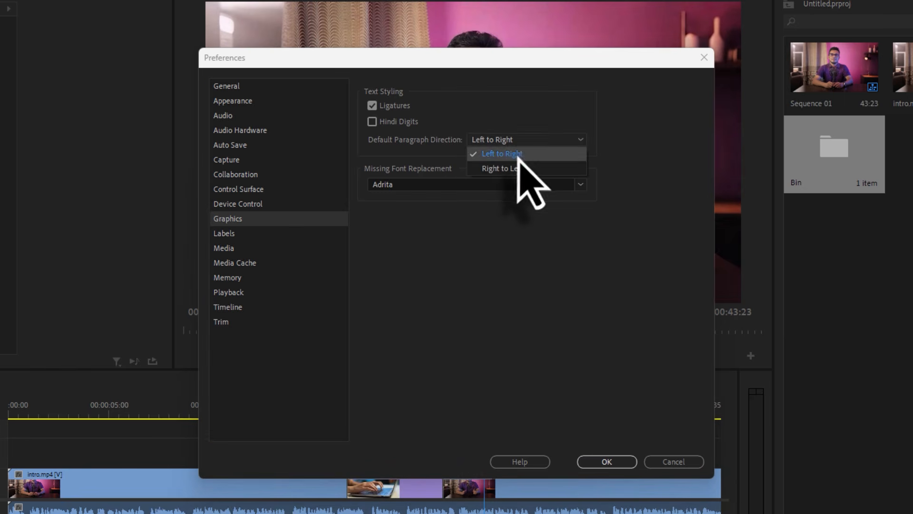
pyautogui.click(553, 151)
pyautogui.click(550, 141)
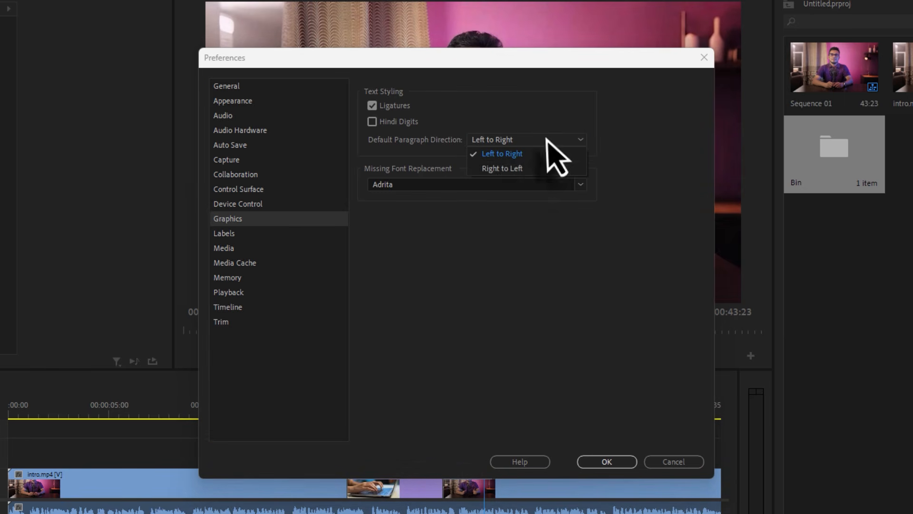
pyautogui.click(579, 138)
# Browse the font list in the Graphics preferences and set Missing Font Replacement to Hind Siliguri Light
pyautogui.click(430, 187)
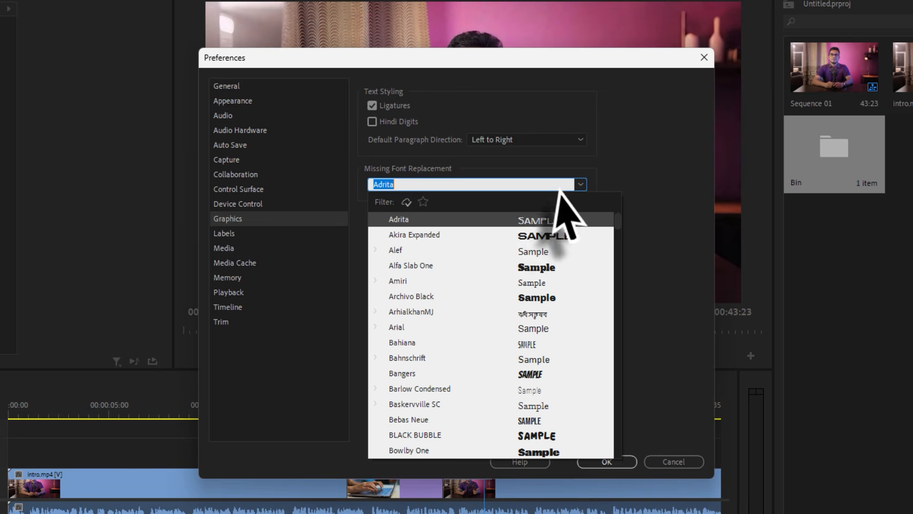
pyautogui.click(408, 185)
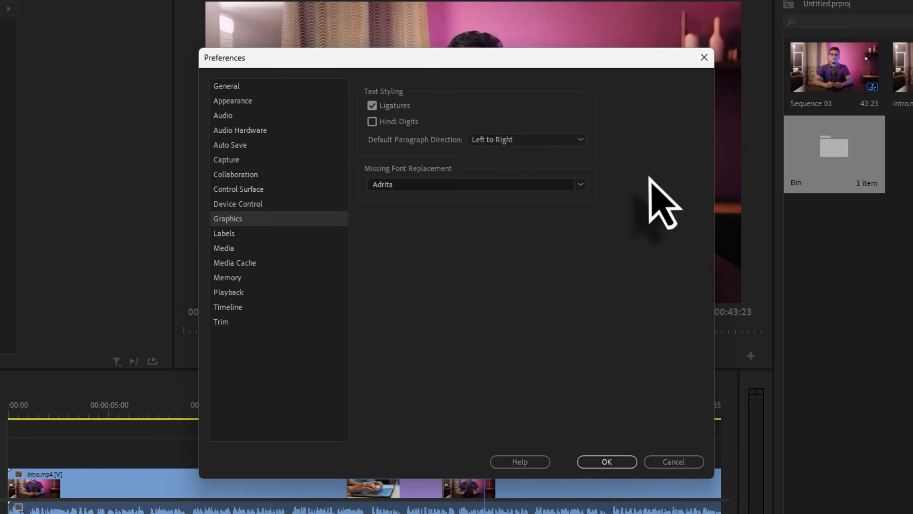
pyautogui.click(579, 185)
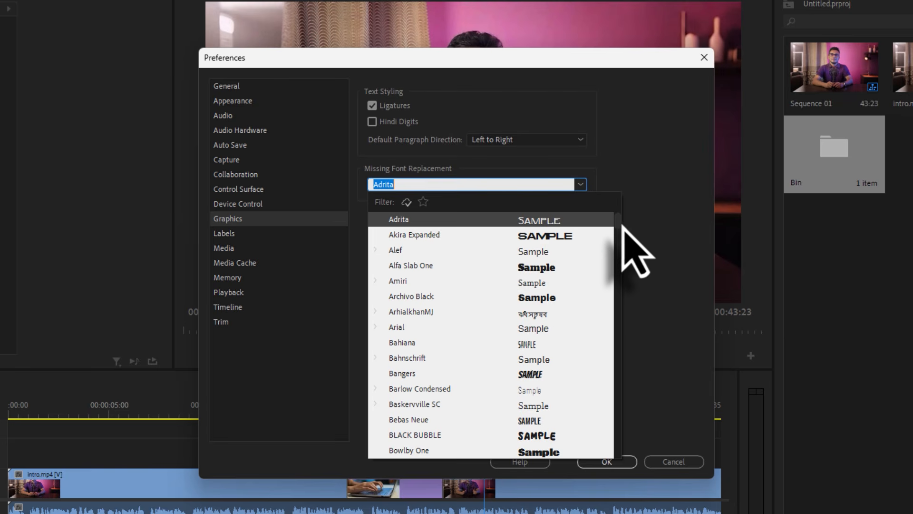
pyautogui.moveTo(617, 228); pyautogui.dragTo(577, 263)
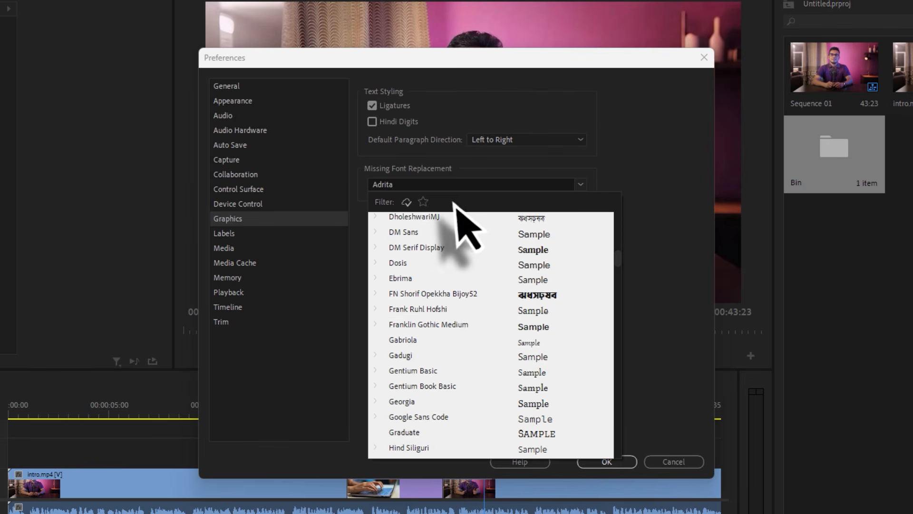
pyautogui.scroll(-2, 617, 259)
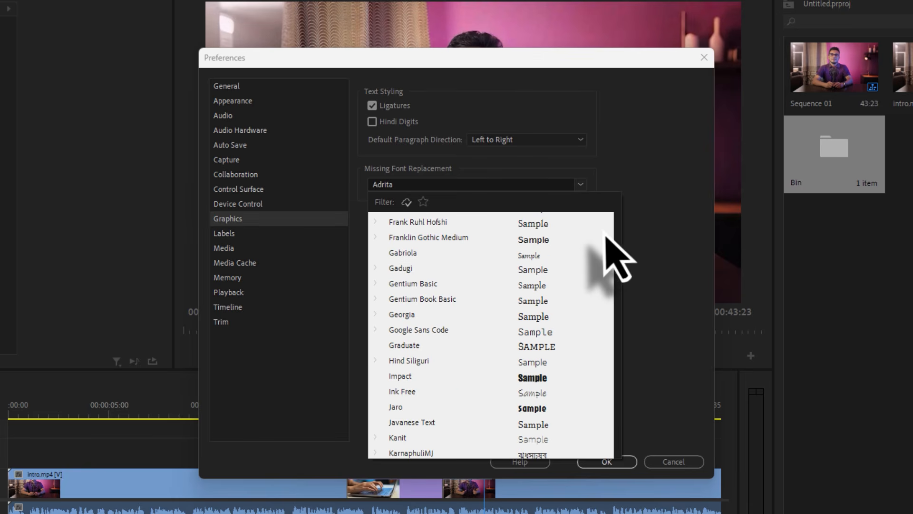
pyautogui.click(582, 185)
pyautogui.click(583, 186)
pyautogui.moveTo(617, 228); pyautogui.dragTo(613, 272)
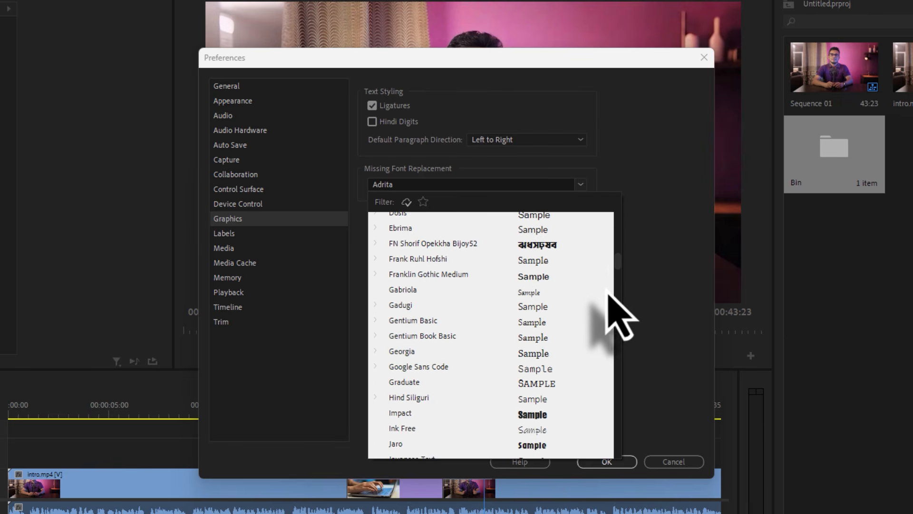
pyautogui.click(409, 400)
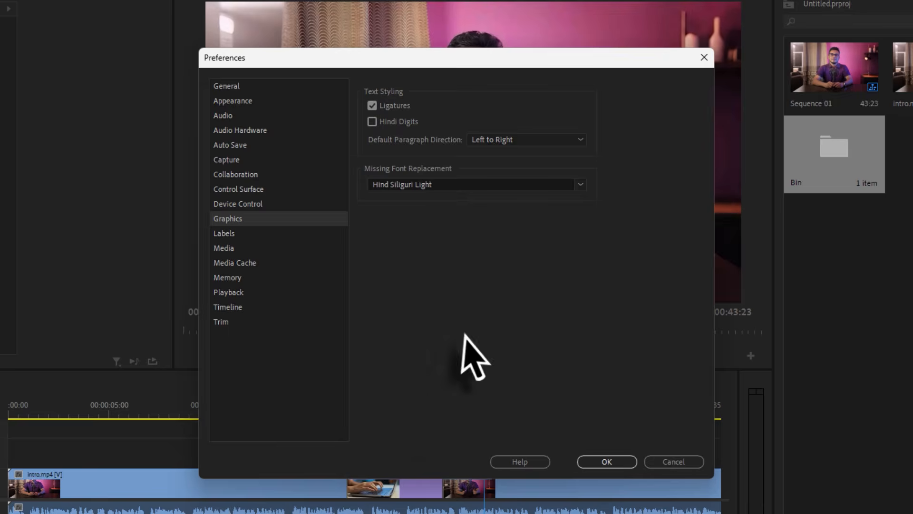
# Examine the label color names and swatches and the label defaults in the Labels preferences
pyautogui.click(244, 236)
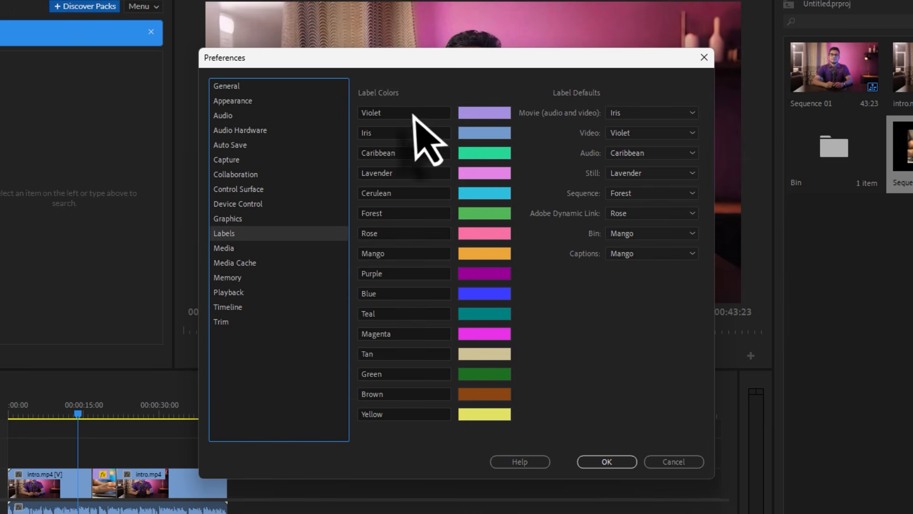
pyautogui.doubleClick(373, 114)
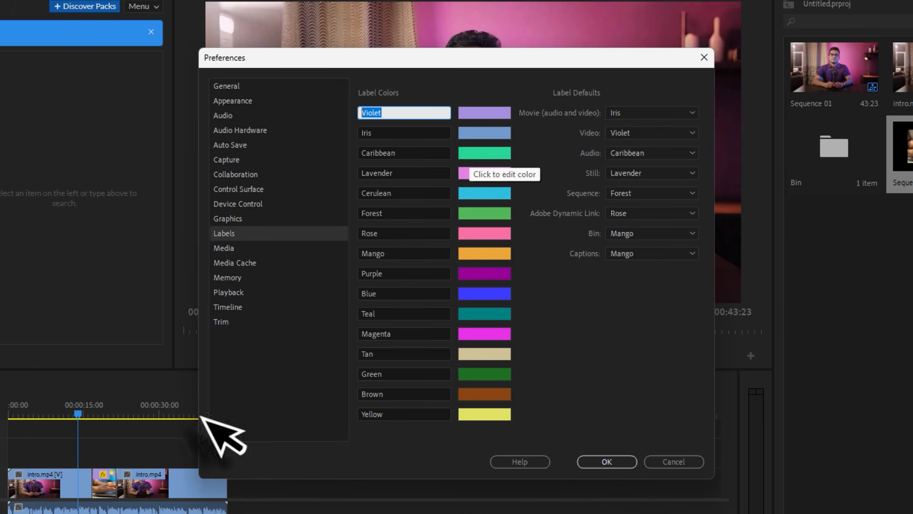
pyautogui.click(62, 480)
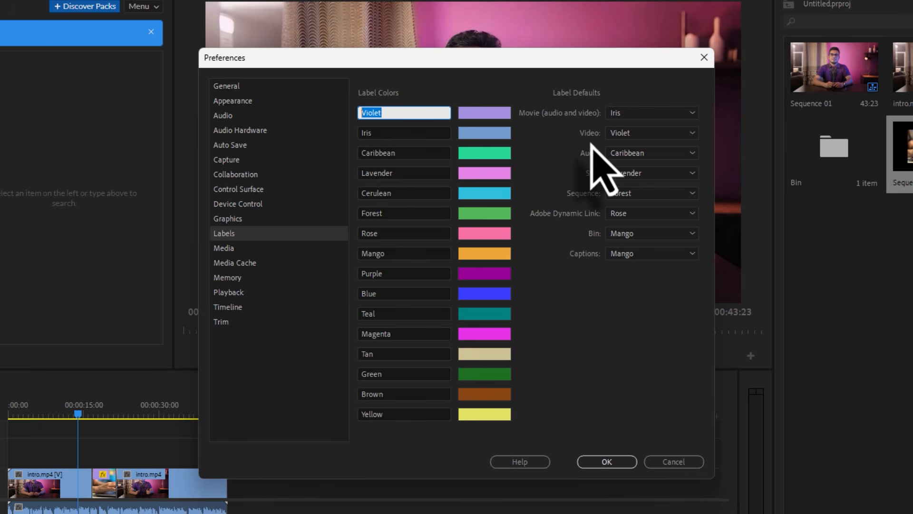
# Examine the Indeterminate Media Timebase options in the Media preferences, keeping 29.97 fps Drop-Frame
pyautogui.click(220, 251)
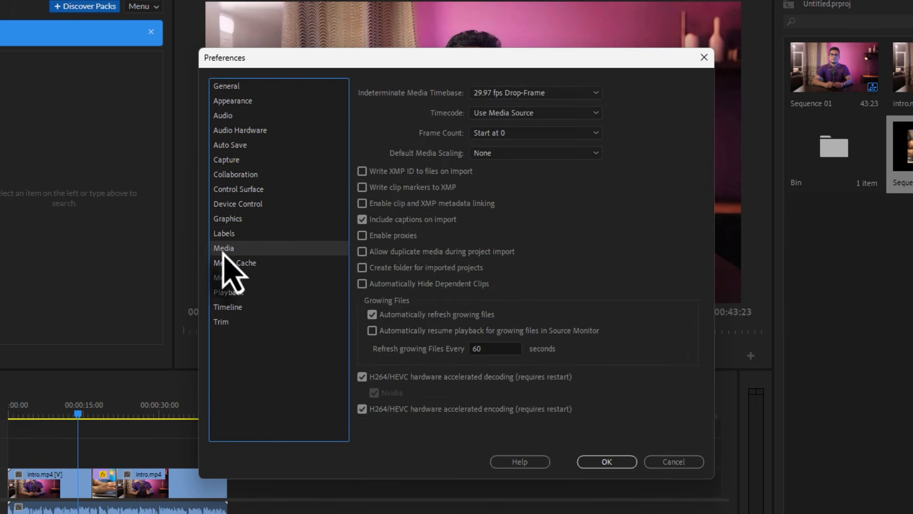
pyautogui.click(389, 211)
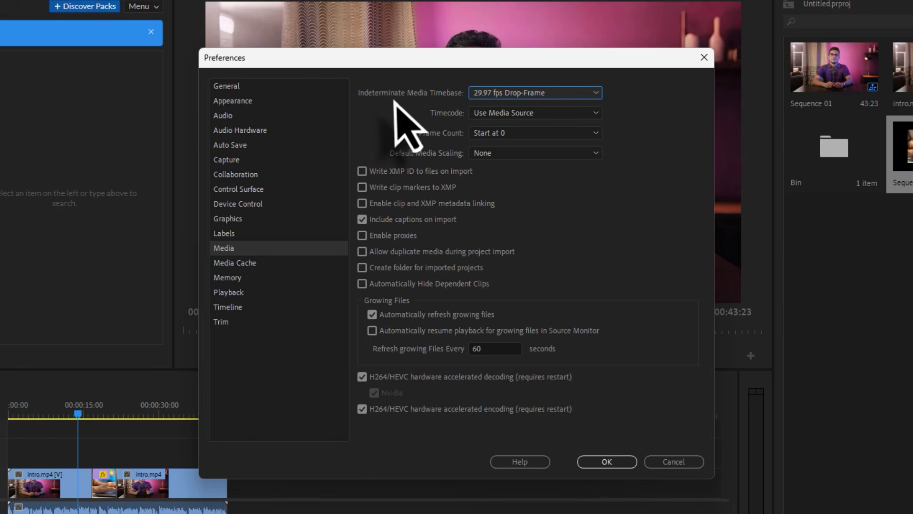
pyautogui.click(511, 95)
pyautogui.click(525, 94)
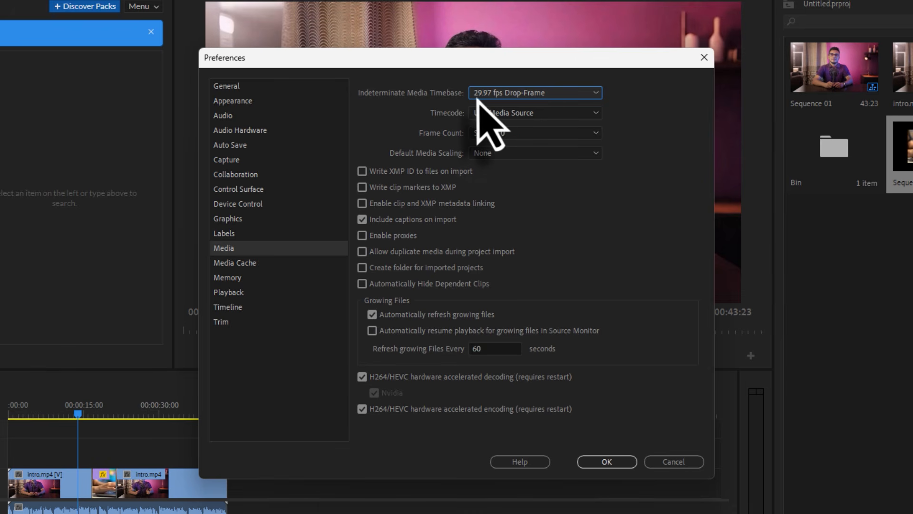
pyautogui.click(547, 93)
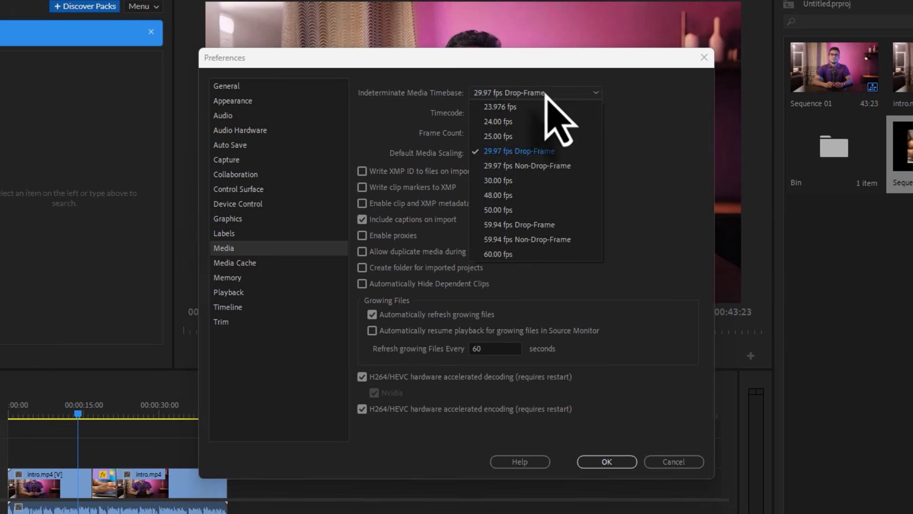
pyautogui.click(546, 93)
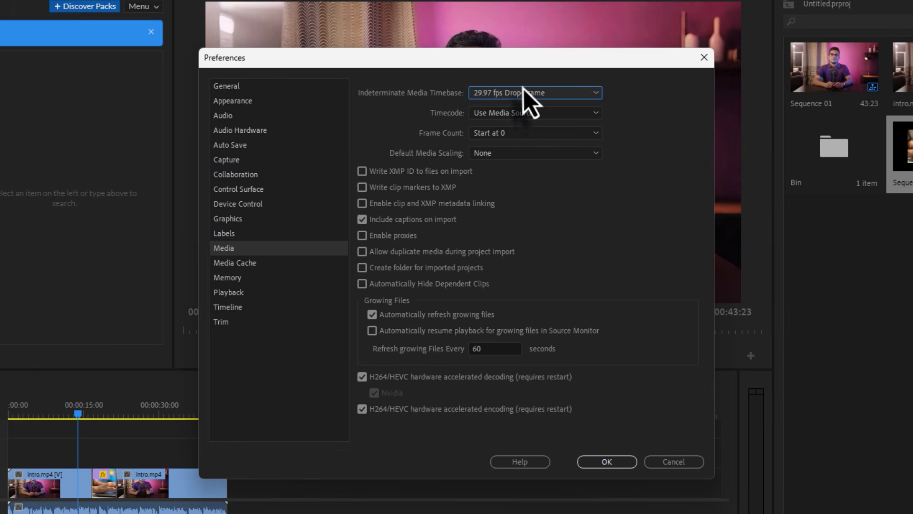
pyautogui.click(526, 94)
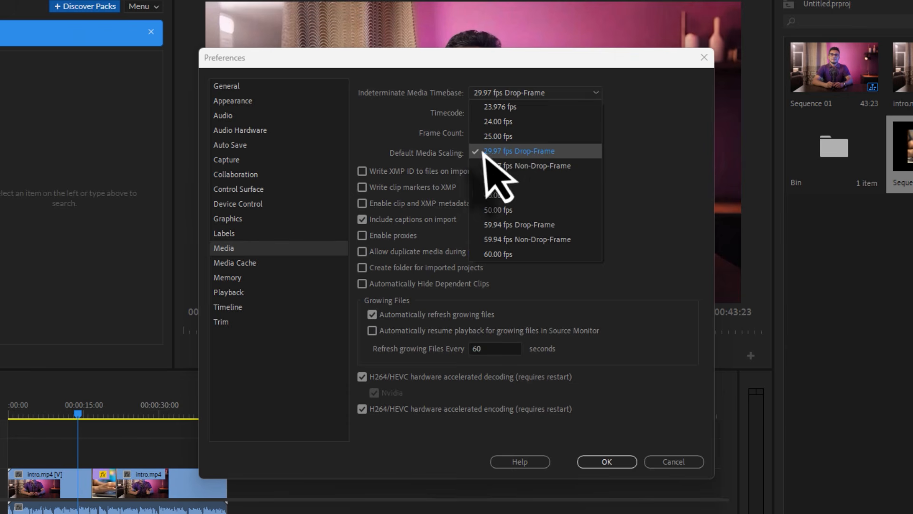
pyautogui.click(661, 129)
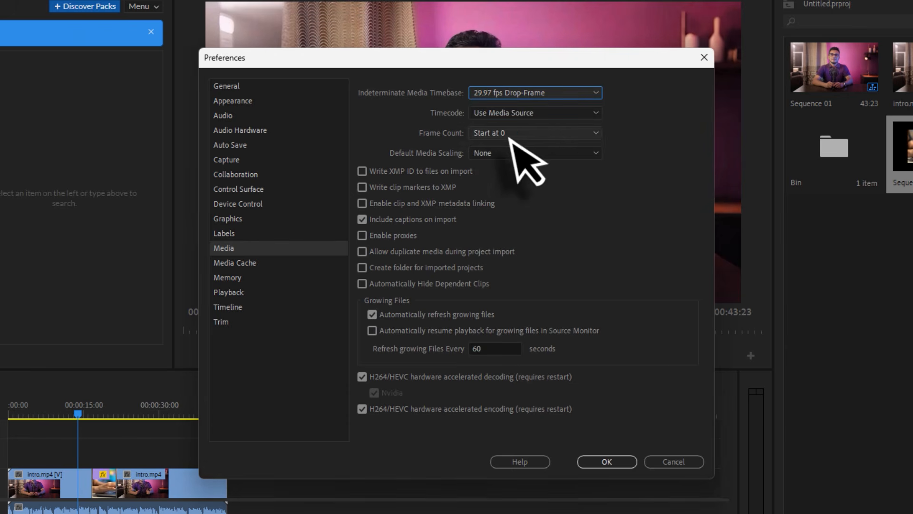
# Examine the Timecode options in the Media preferences and set Timecode to Start at 00:00:00:00
pyautogui.click(508, 116)
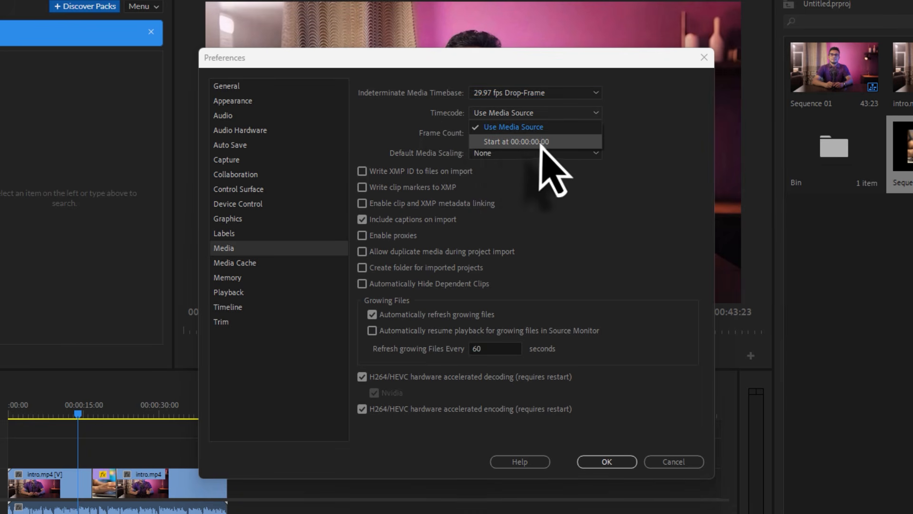
pyautogui.click(636, 125)
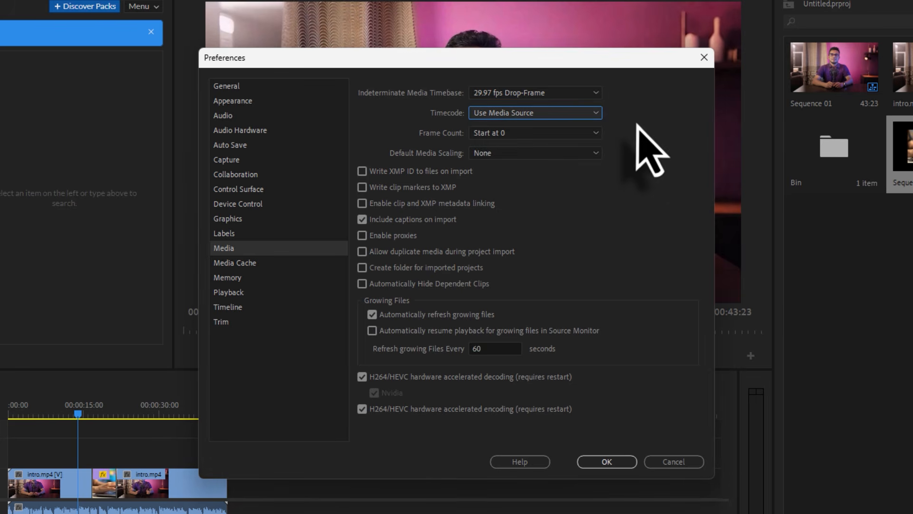
pyautogui.click(538, 114)
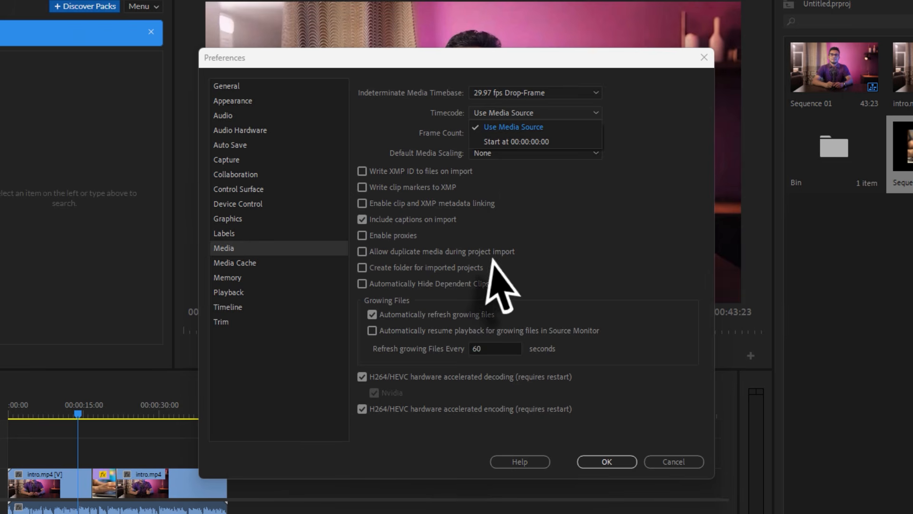
pyautogui.click(516, 141)
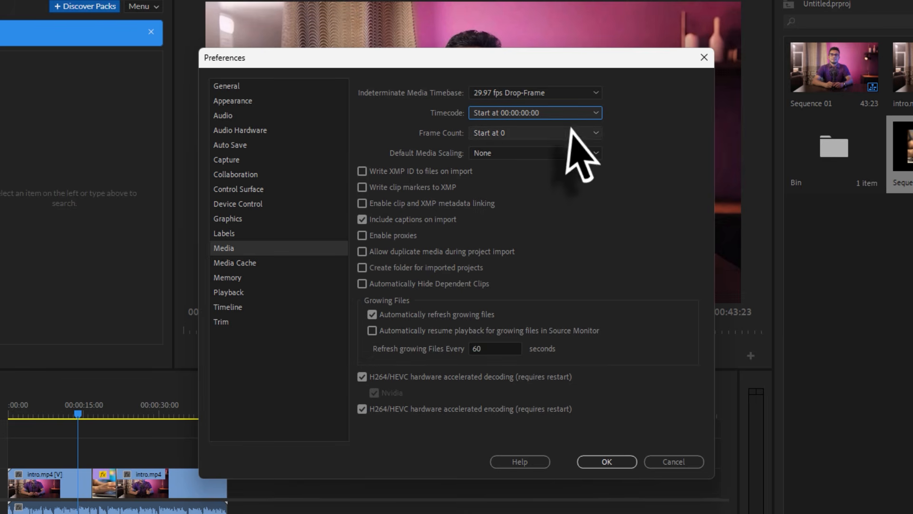
pyautogui.click(497, 113)
pyautogui.click(514, 128)
# Examine the Frame Count and Default Media Scaling options, then close the preferences without saving changes
pyautogui.click(481, 136)
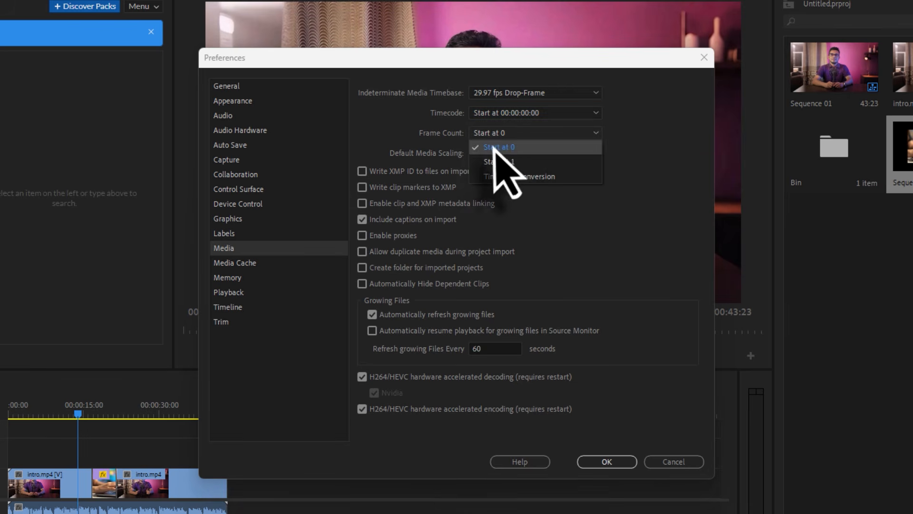
pyautogui.click(513, 141)
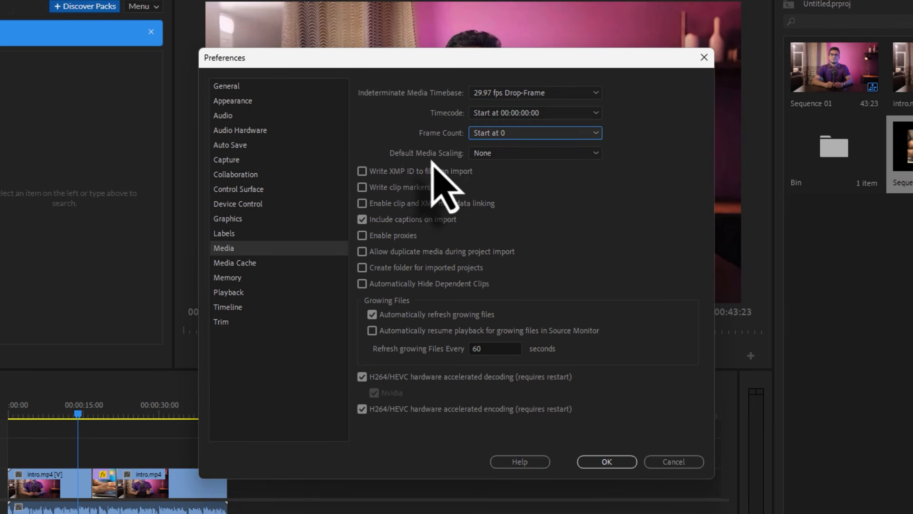
pyautogui.click(504, 153)
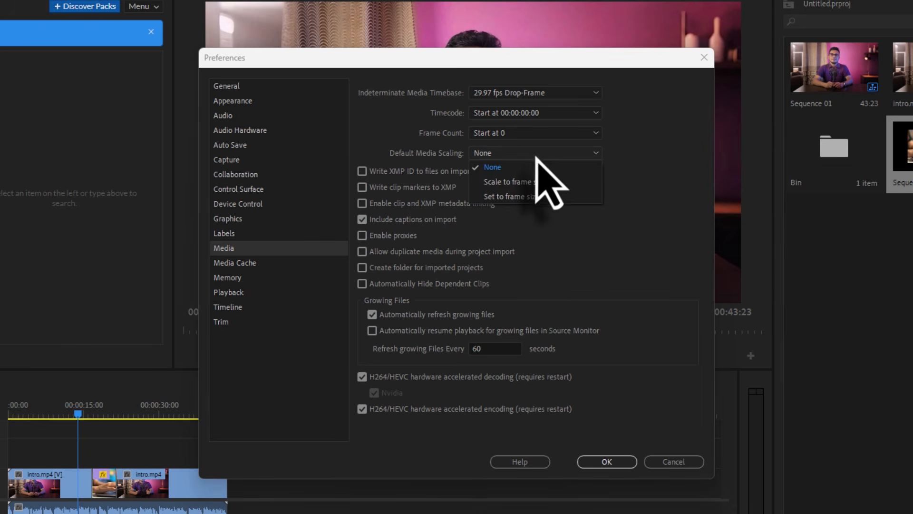
pyautogui.click(507, 156)
pyautogui.click(522, 152)
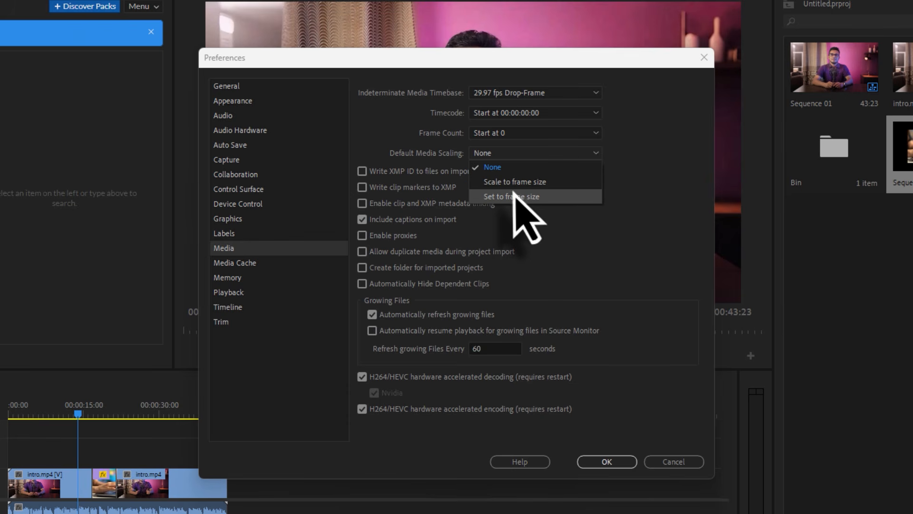
pyautogui.click(663, 233)
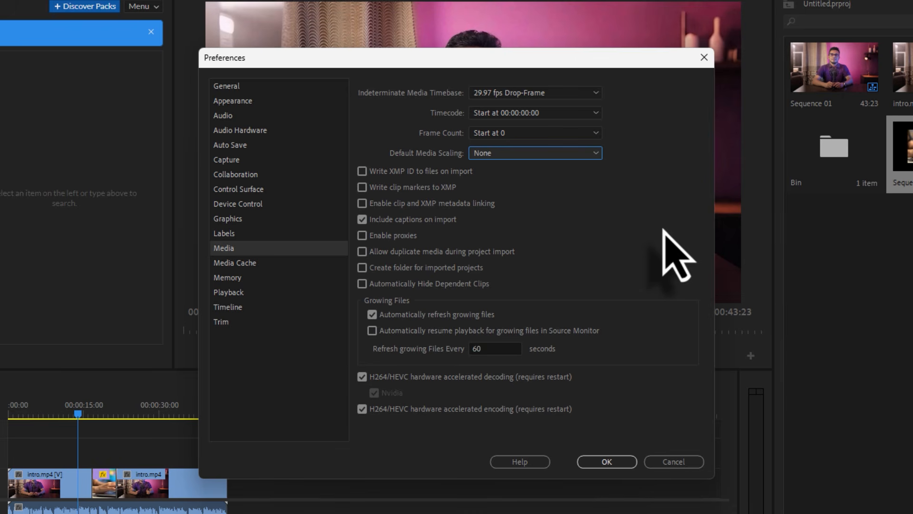
pyautogui.click(499, 153)
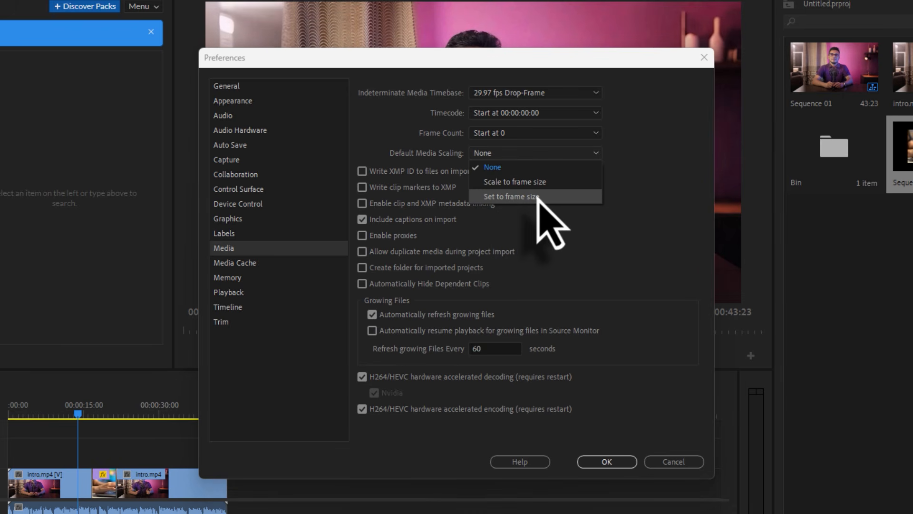
pyautogui.click(671, 465)
pyautogui.click(668, 463)
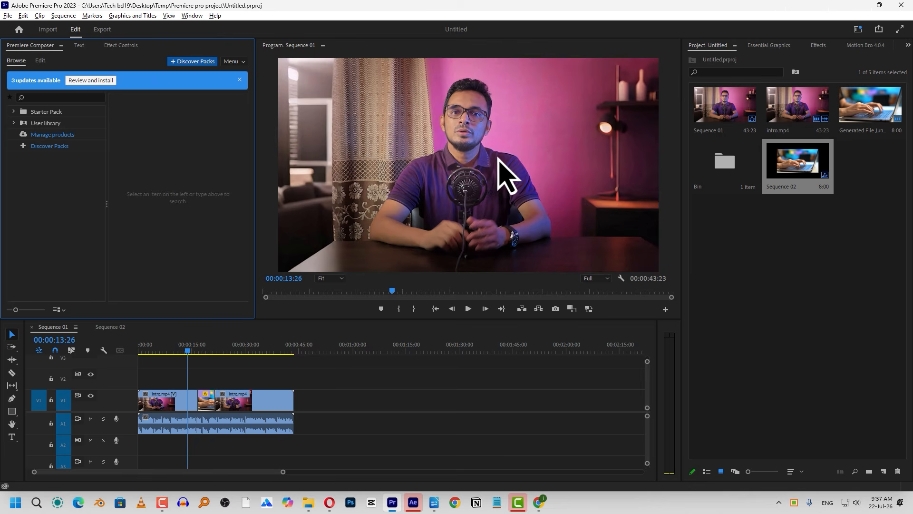
pyautogui.click(883, 471)
pyautogui.click(735, 319)
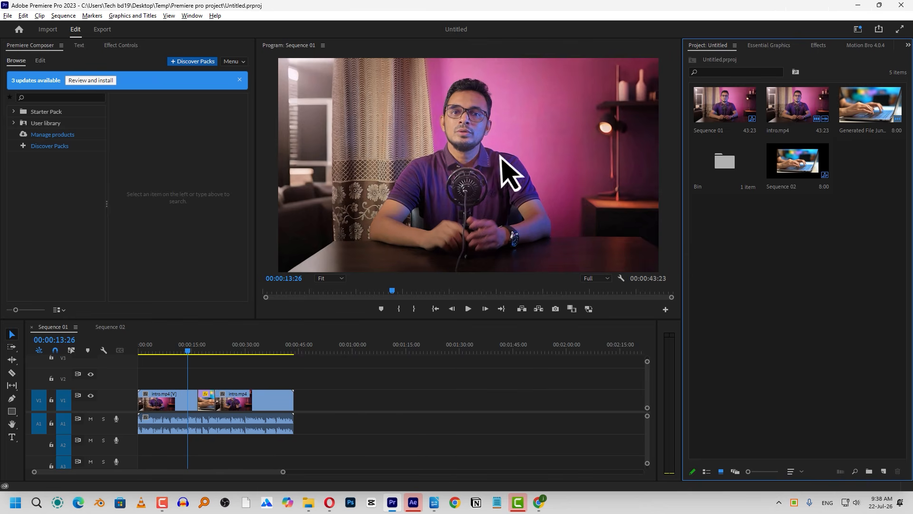
# Show the effect controls of the last intro.mp4 clip in Sequence 01 and apply Scale to Frame Size to it
pyautogui.click(119, 46)
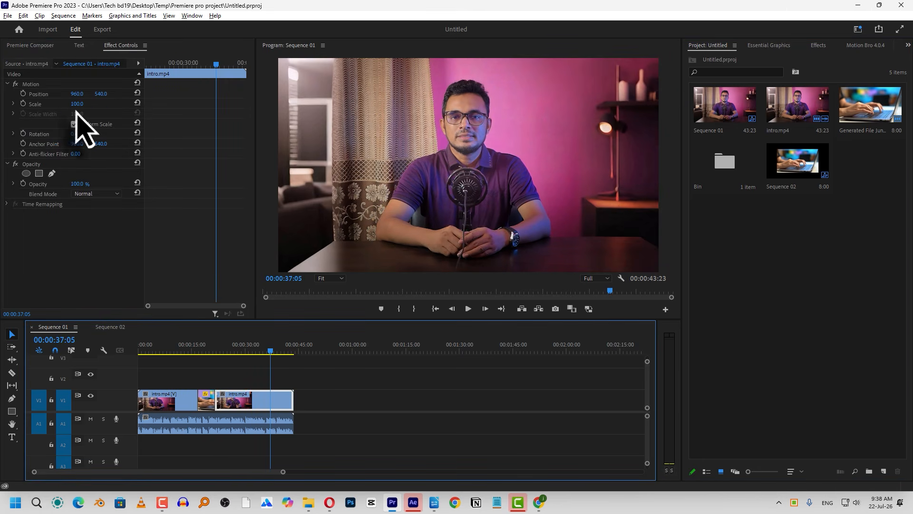
pyautogui.rightClick(282, 422)
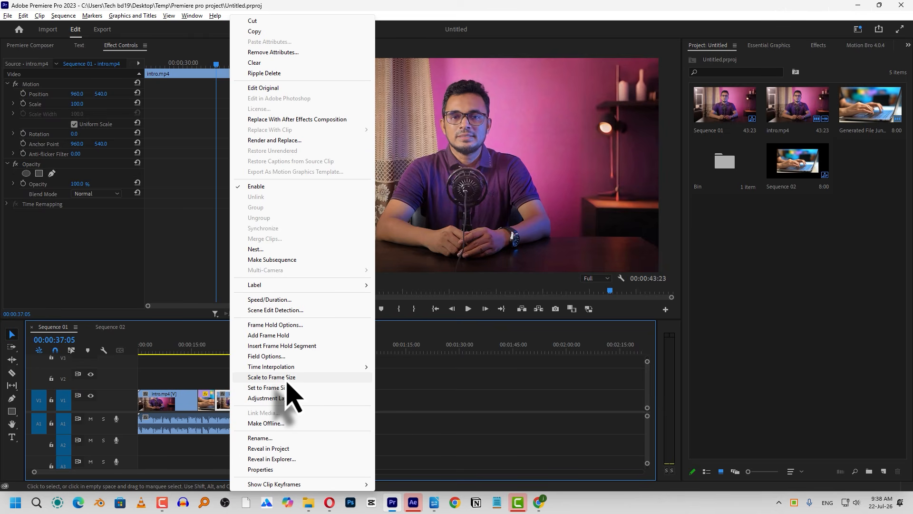
pyautogui.click(287, 378)
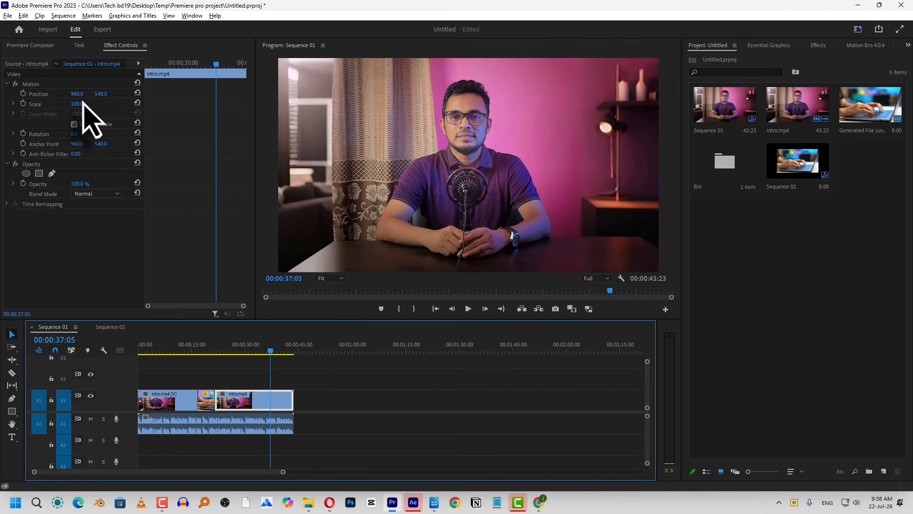
# Add the Generated File laptop clip to track V1 near 00:01:15:00 and apply Scale to Frame Size to it
pyautogui.click(850, 133)
pyautogui.moveTo(866, 122); pyautogui.dragTo(406, 403)
pyautogui.click(413, 344)
pyautogui.click(416, 402)
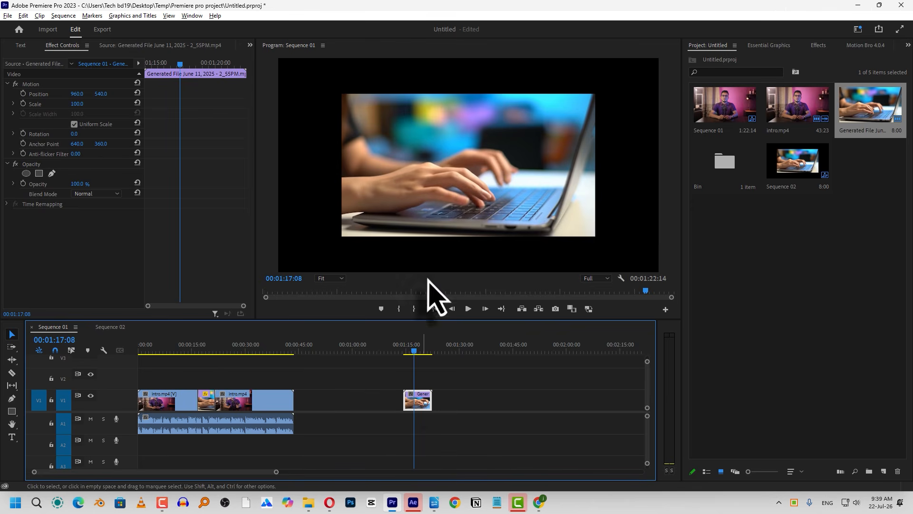
pyautogui.rightClick(418, 401)
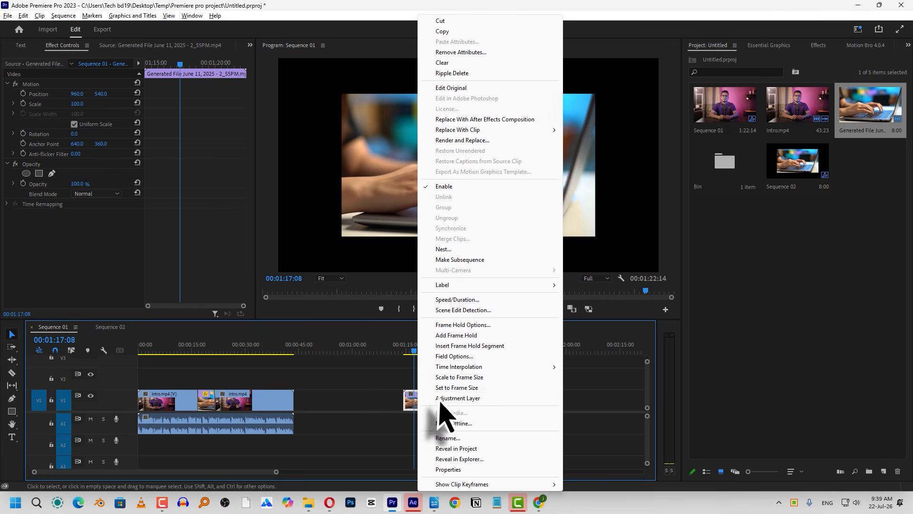
pyautogui.click(457, 387)
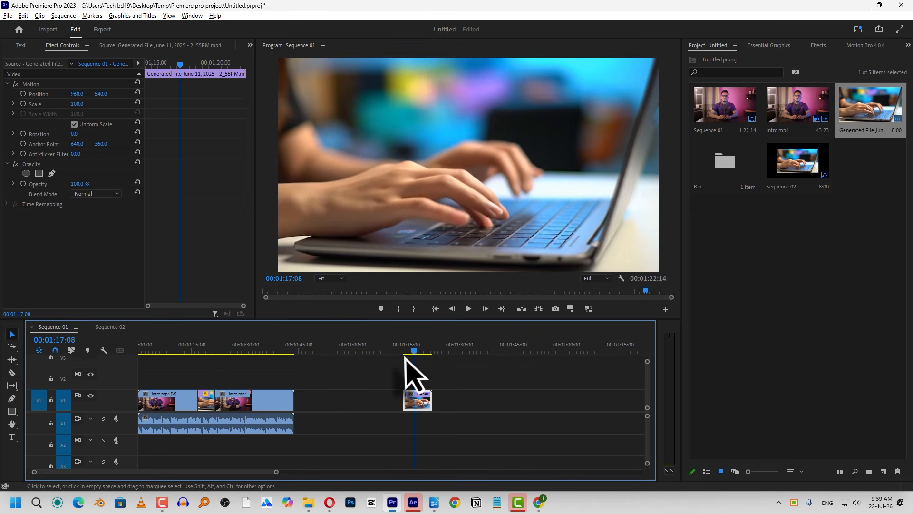
# Set Default Media Scaling to Scale to frame size in the Media preferences and save the change
pyautogui.click(24, 16)
pyautogui.moveTo(56, 328)
pyautogui.click(199, 443)
pyautogui.click(506, 165)
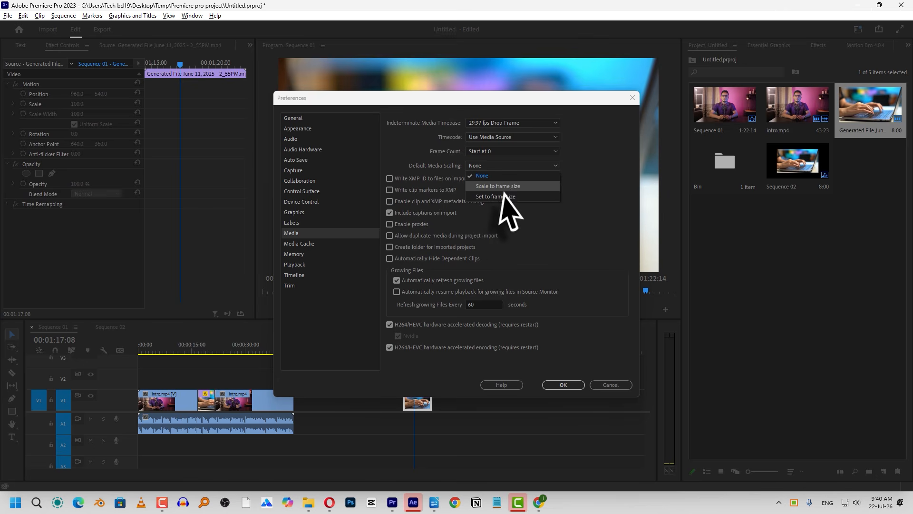
pyautogui.click(513, 186)
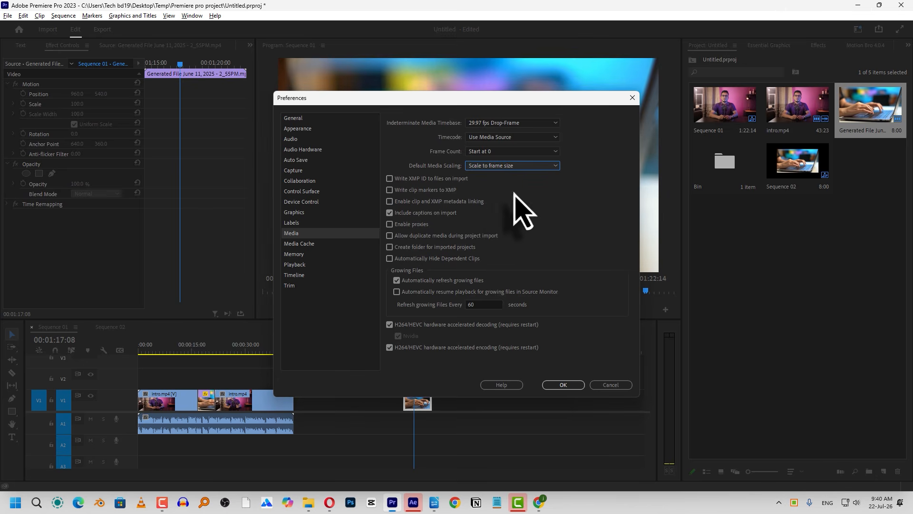
pyautogui.click(562, 384)
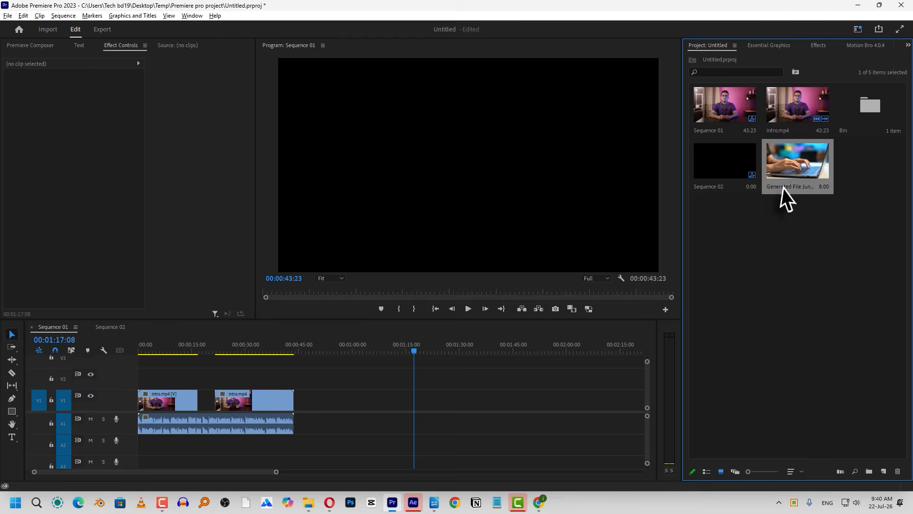
# Place the Generated File laptop clip on track V1 near 00:01:15:00, and select it to check its scaling options
pyautogui.moveTo(785, 197); pyautogui.dragTo(409, 407)
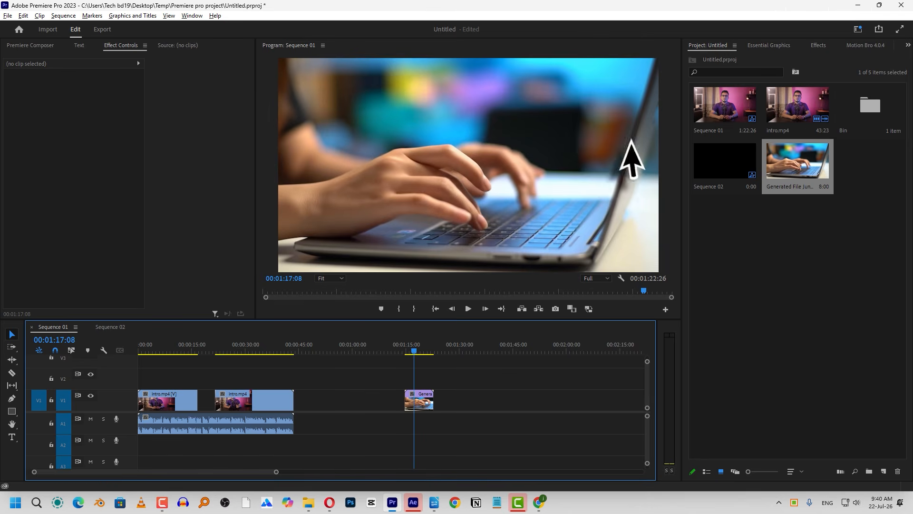
pyautogui.click(422, 400)
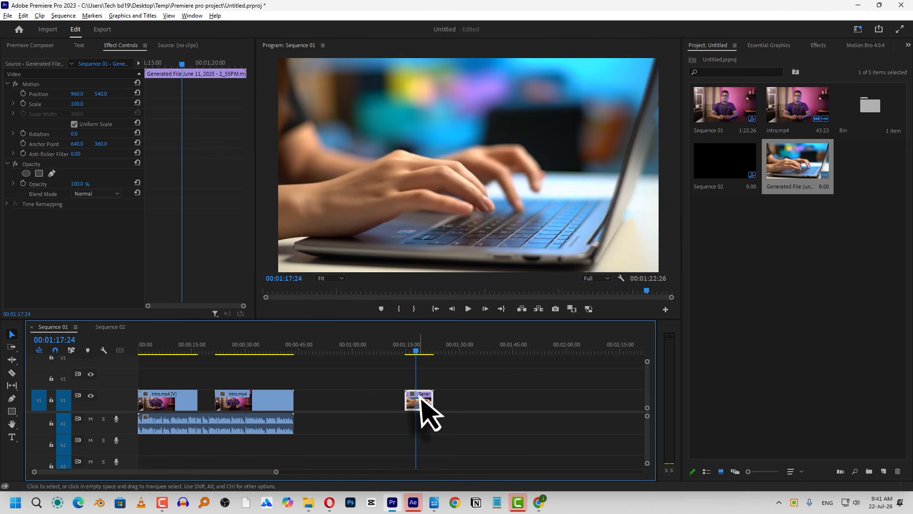
pyautogui.rightClick(421, 400)
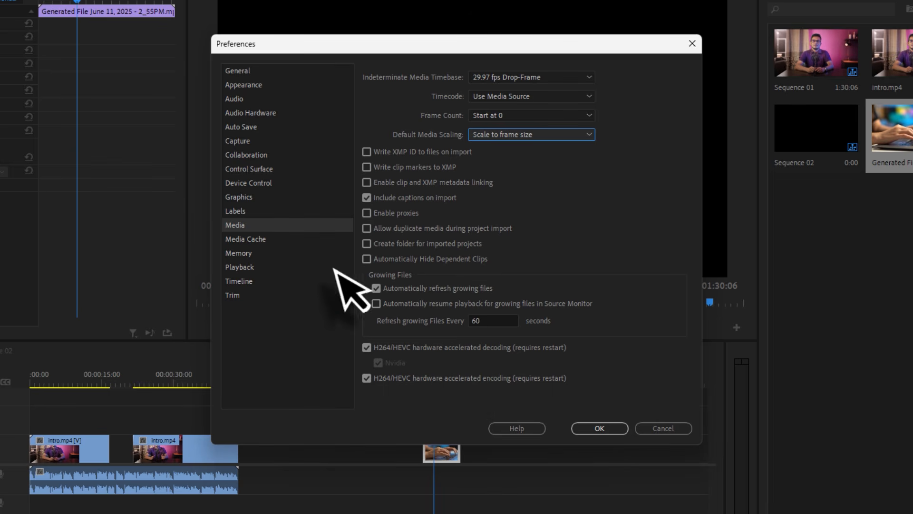
# Delete the unused media cache files from the Media Cache preferences
pyautogui.click(257, 240)
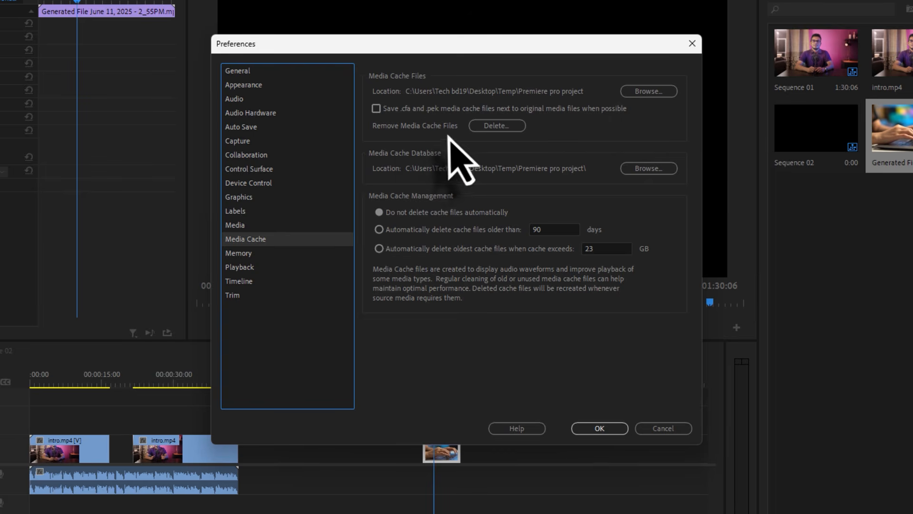
pyautogui.click(498, 126)
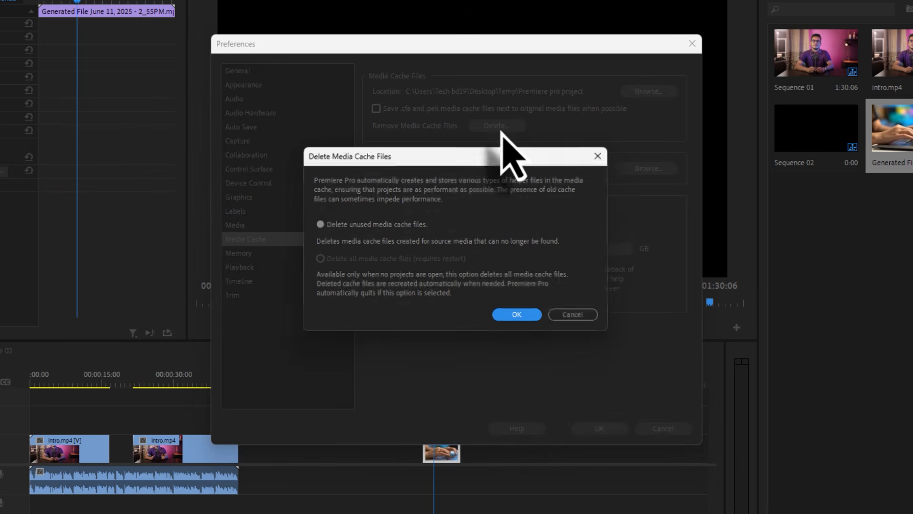
pyautogui.click(518, 317)
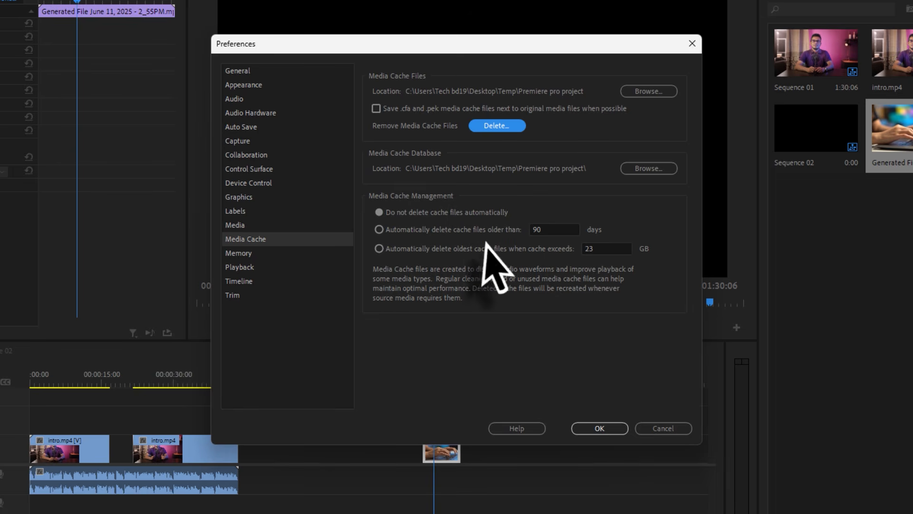
# Enable automatic deletion of cache files older than 10 days, accepting the cache cleaning notice
pyautogui.click(542, 229)
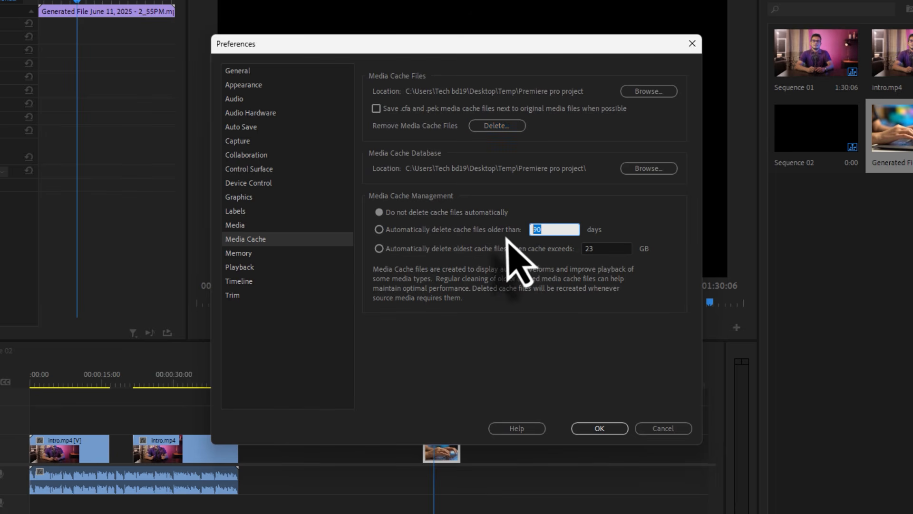
pyautogui.click(546, 231)
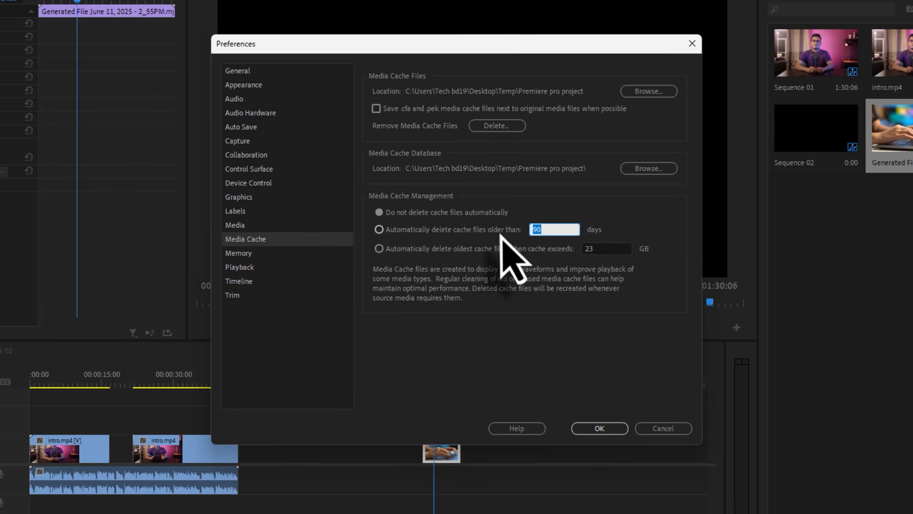
pyautogui.click(380, 231)
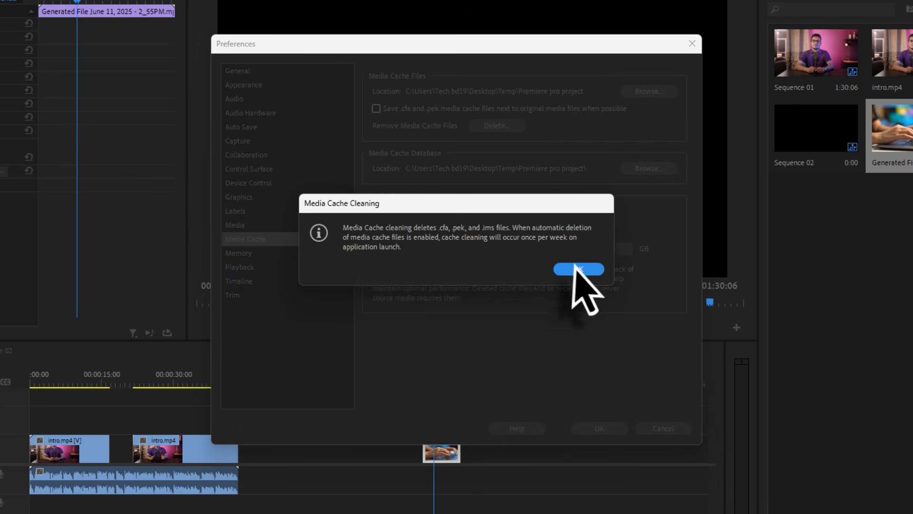
pyautogui.click(573, 268)
pyautogui.doubleClick(542, 230)
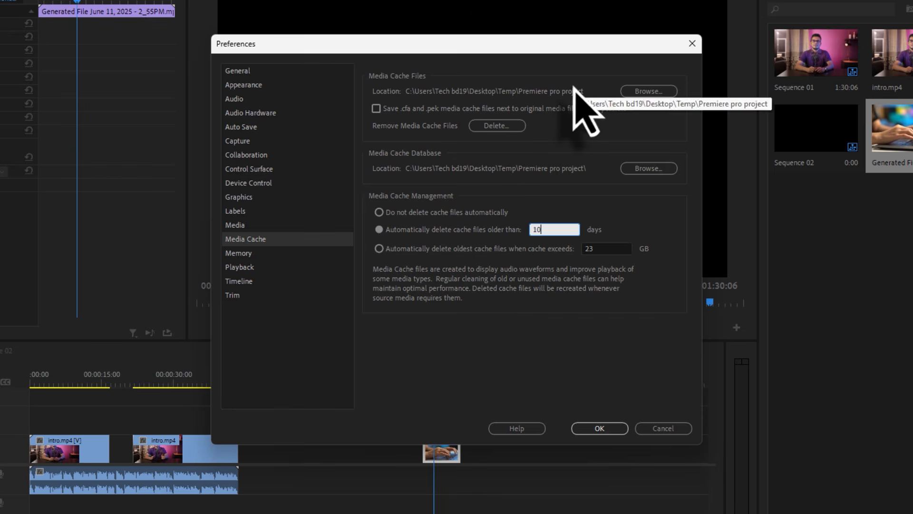
# Switch cache management to automatically delete the oldest cache files when the cache exceeds 20 GB
pyautogui.click(598, 251)
pyautogui.click(475, 249)
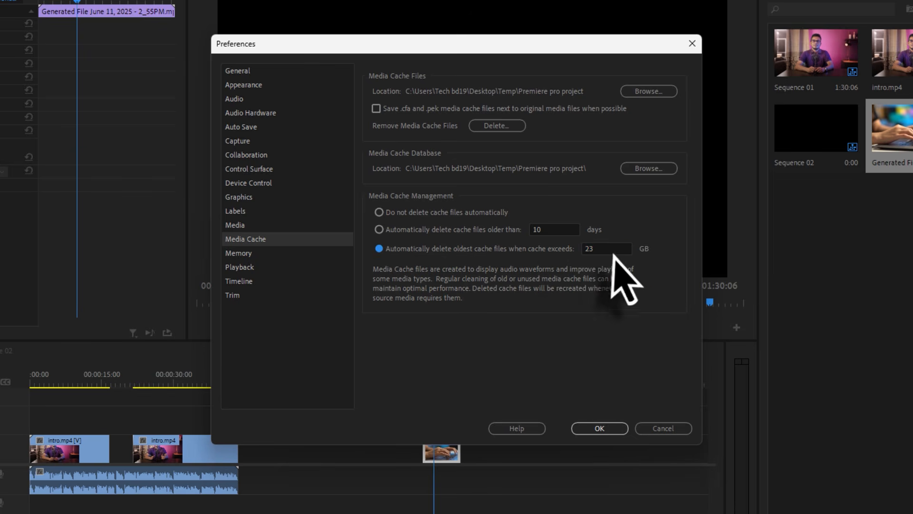
pyautogui.click(397, 252)
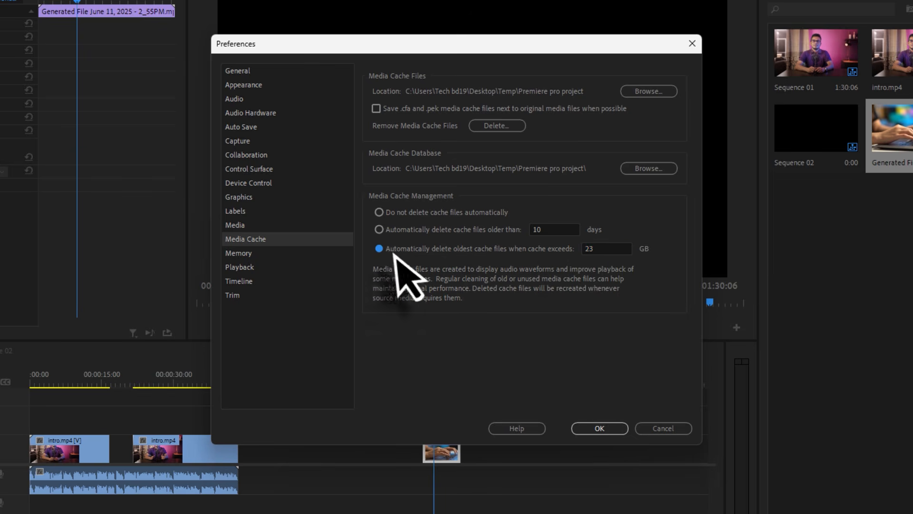
pyautogui.doubleClick(595, 249)
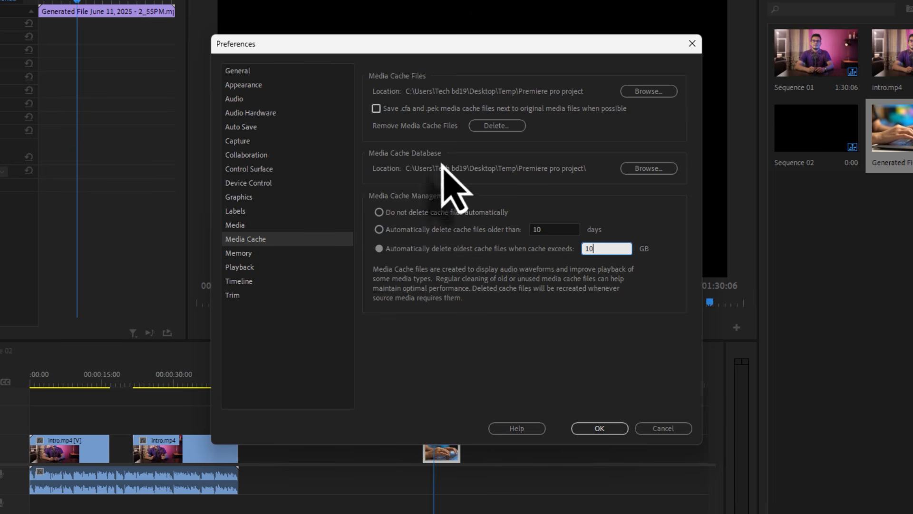
pyautogui.doubleClick(606, 249)
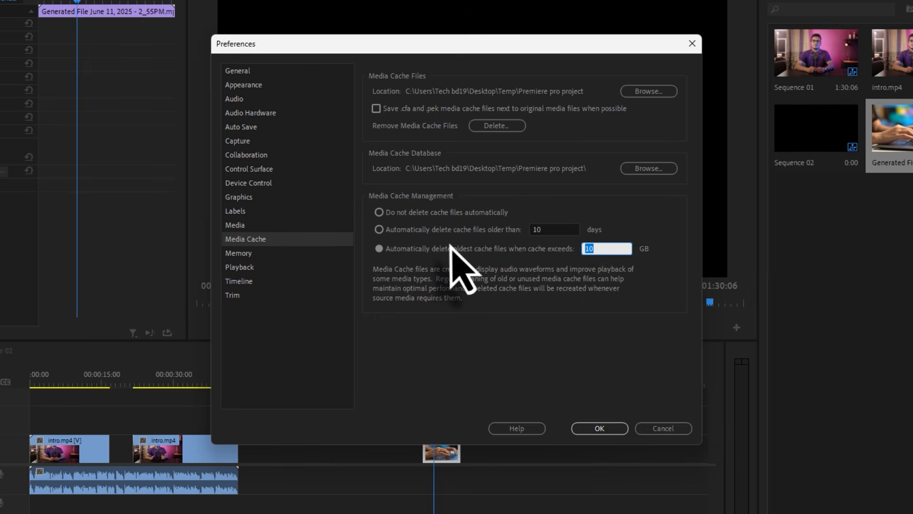
pyautogui.click(408, 250)
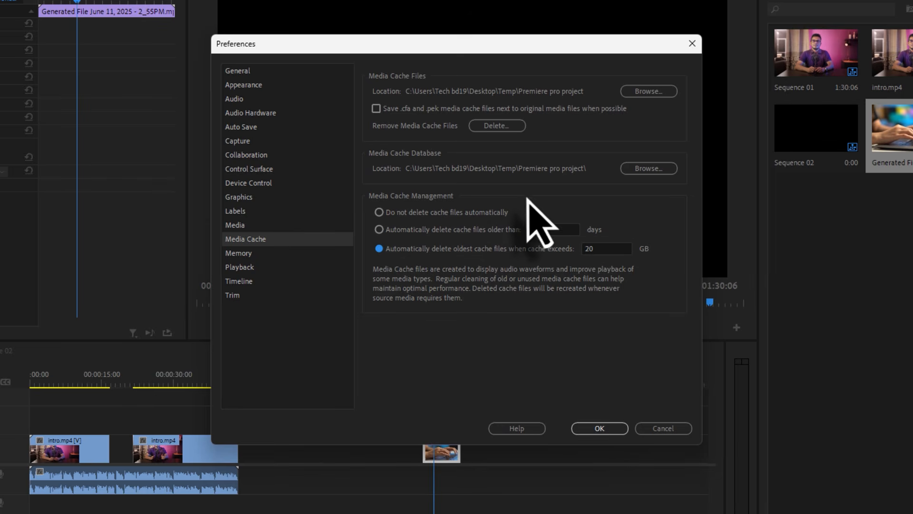
# Set the RAM reserved for other applications to 3 GB in the Memory preferences
pyautogui.click(266, 254)
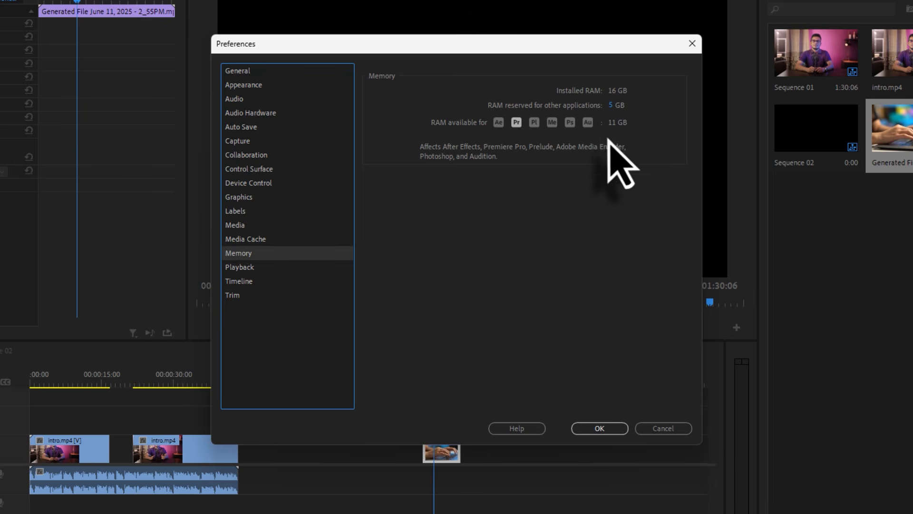
pyautogui.click(611, 107)
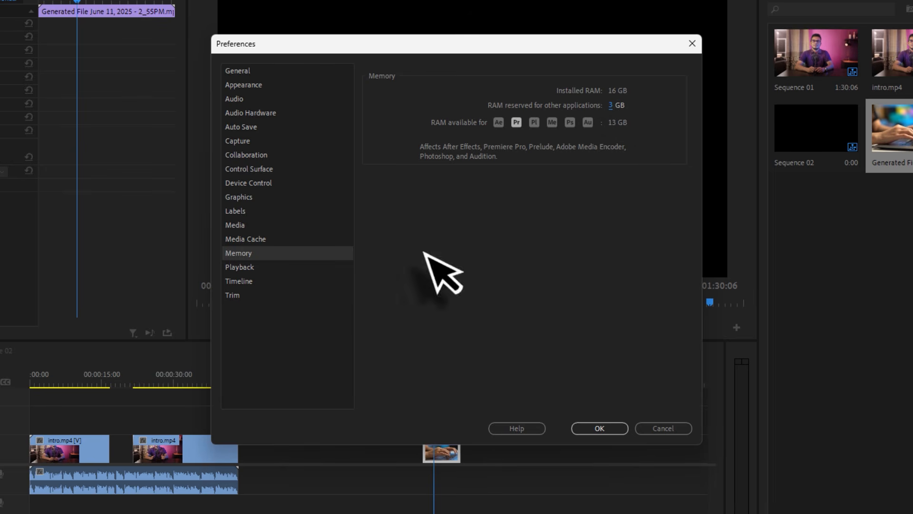
# Check the Step forward/back many value in the Playback preferences and close the preferences
pyautogui.click(251, 267)
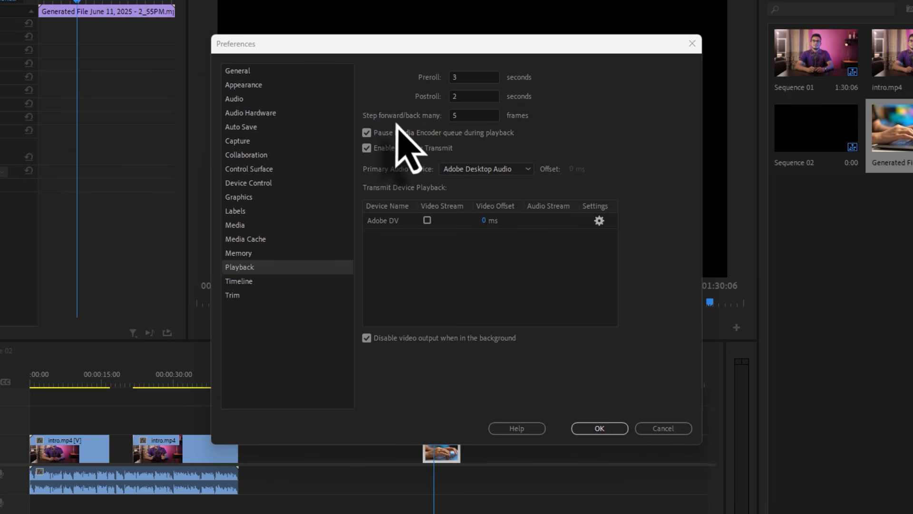
pyautogui.click(468, 116)
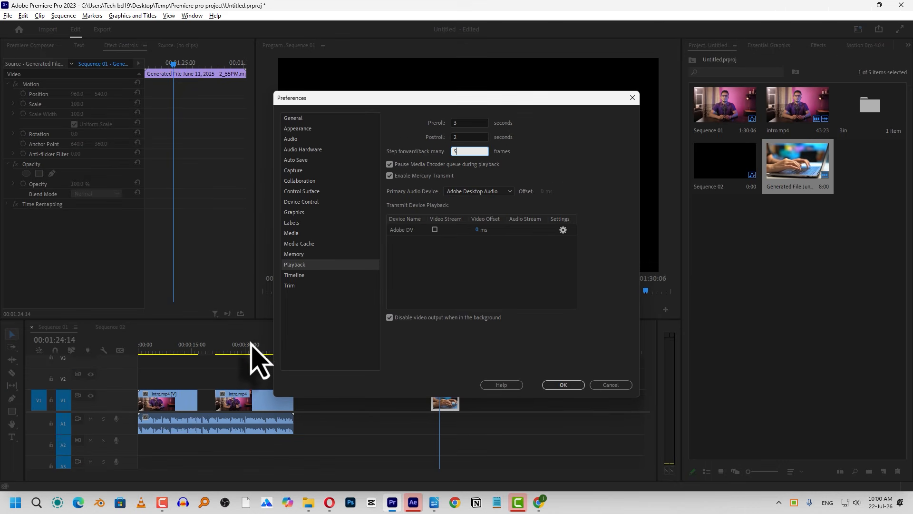
pyautogui.click(600, 386)
pyautogui.click(576, 387)
# Move the playhead to the start of the second intro.mp4 clip in Sequence 01, at 00:00:21:20
pyautogui.click(244, 351)
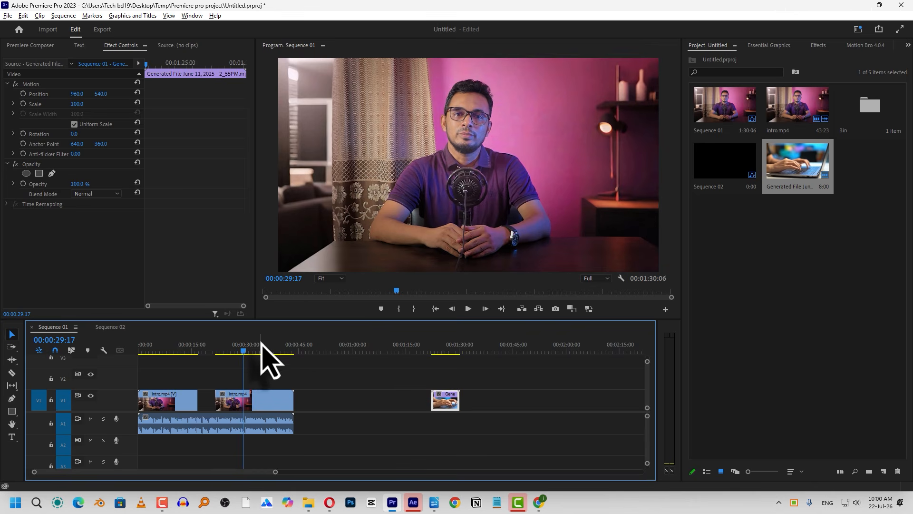
pyautogui.press('=')
pyautogui.press('=')
pyautogui.press('=')
pyautogui.click(341, 346)
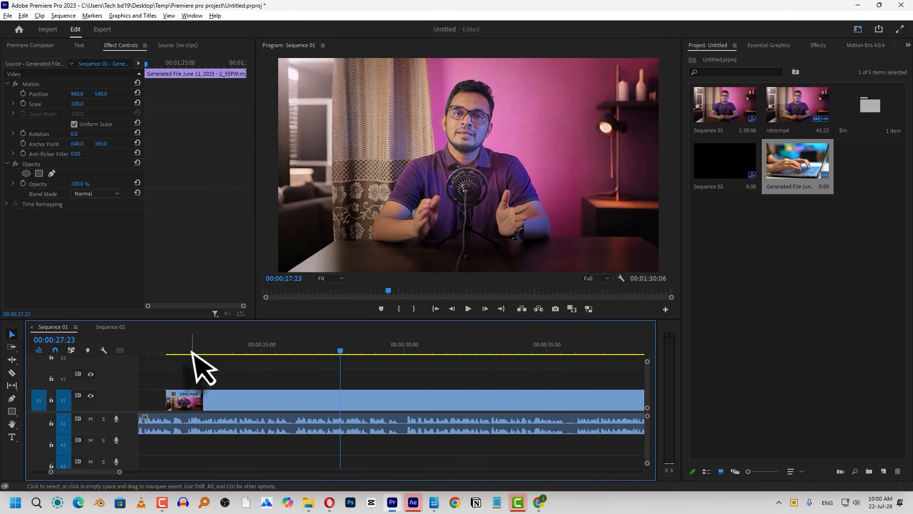
pyautogui.click(190, 351)
pyautogui.press('Up')
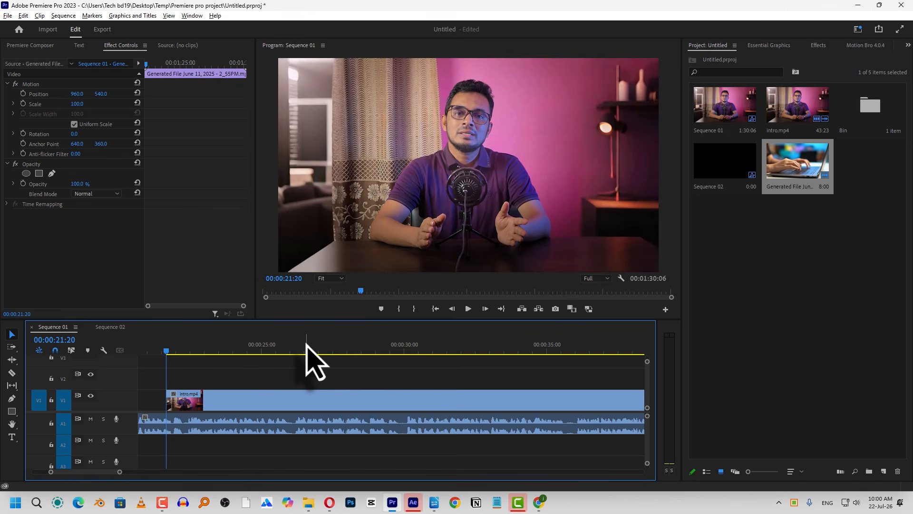
pyautogui.press('Right')
pyautogui.moveTo(180, 352); pyautogui.dragTo(168, 353)
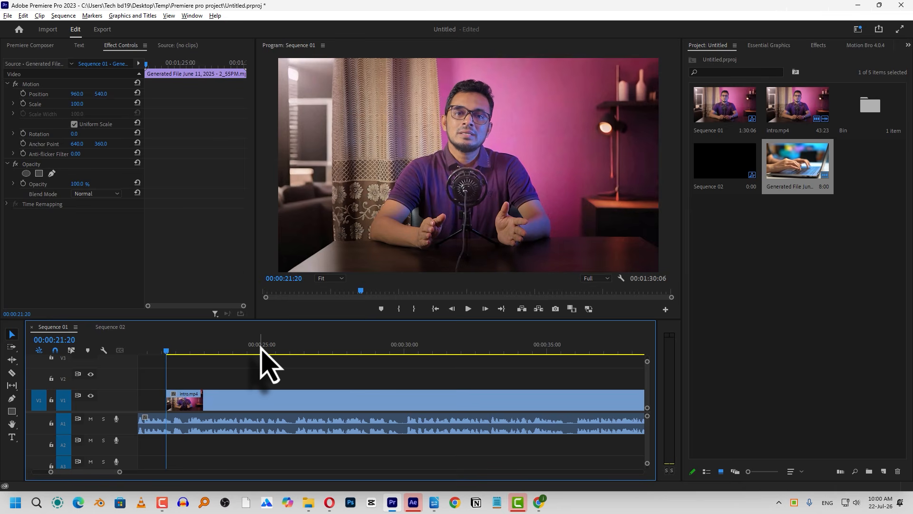
# Step the playhead forward in five-frame jumps to 00:00:22:15
pyautogui.hotkey('shift', 'Right')
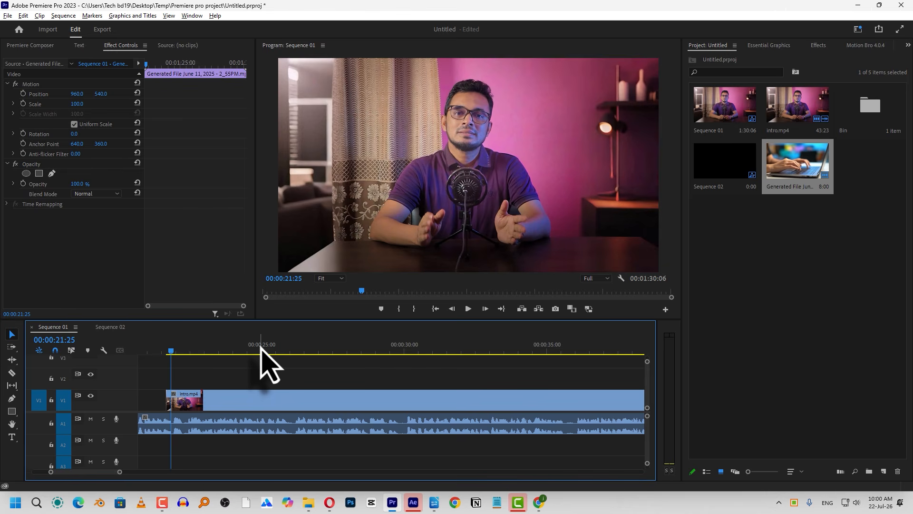
pyautogui.hotkey('shift', 'Right')
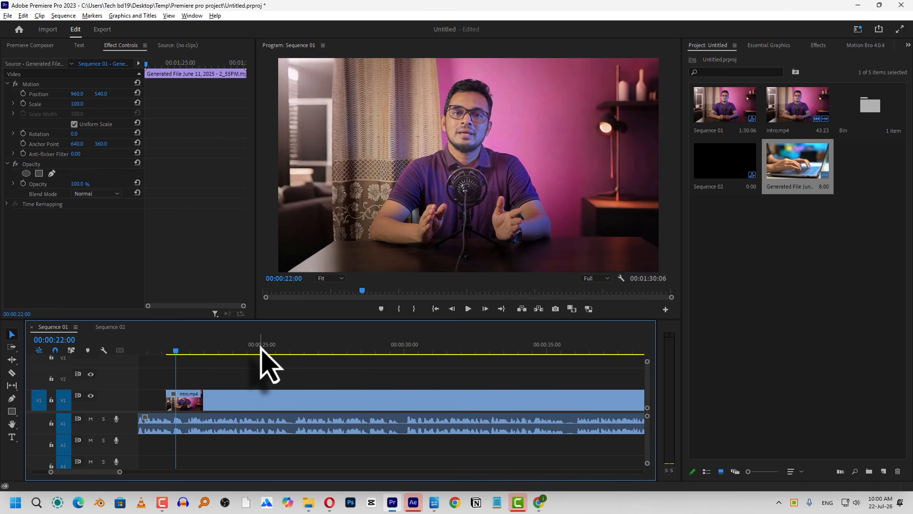
pyautogui.hotkey('shift', 'Right')
pyautogui.hotkey('shift', 'Right')
pyautogui.hotkey('shift', 'Right')
# Open the Playback category of the preferences
pyautogui.click(23, 16)
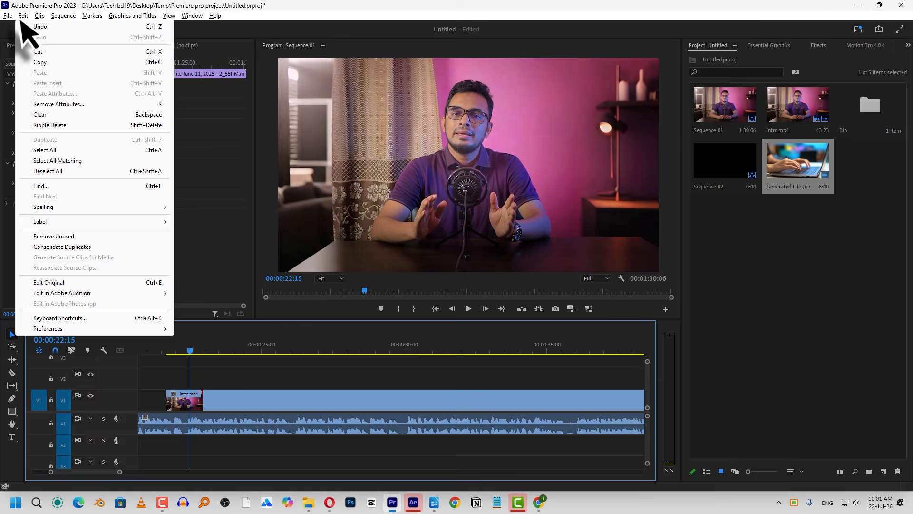
pyautogui.moveTo(46, 334)
pyautogui.click(199, 333)
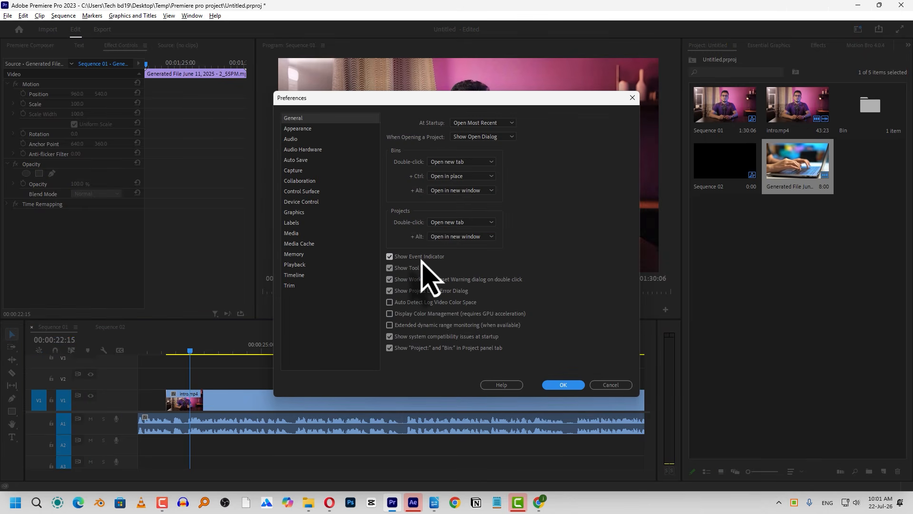
pyautogui.click(294, 265)
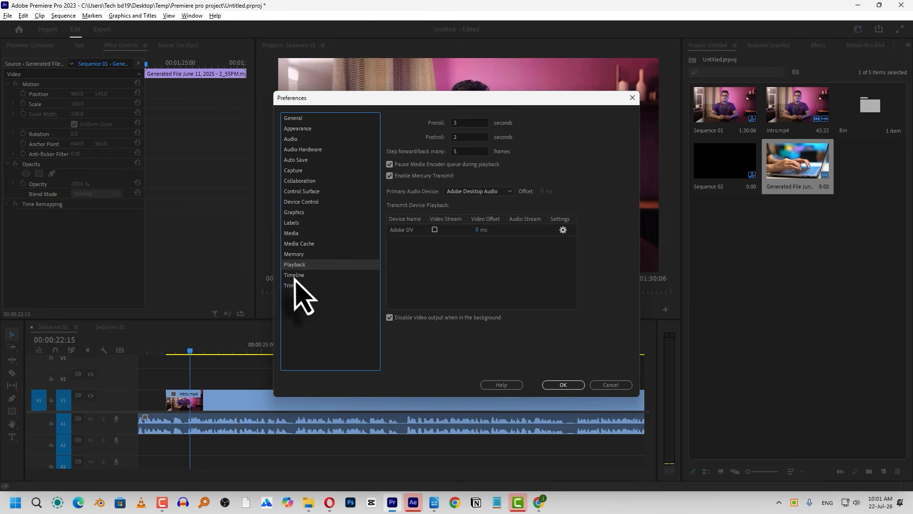
# Try 10 frames for Step forward/back many, and set it back to 5 frames
pyautogui.doubleClick(459, 152)
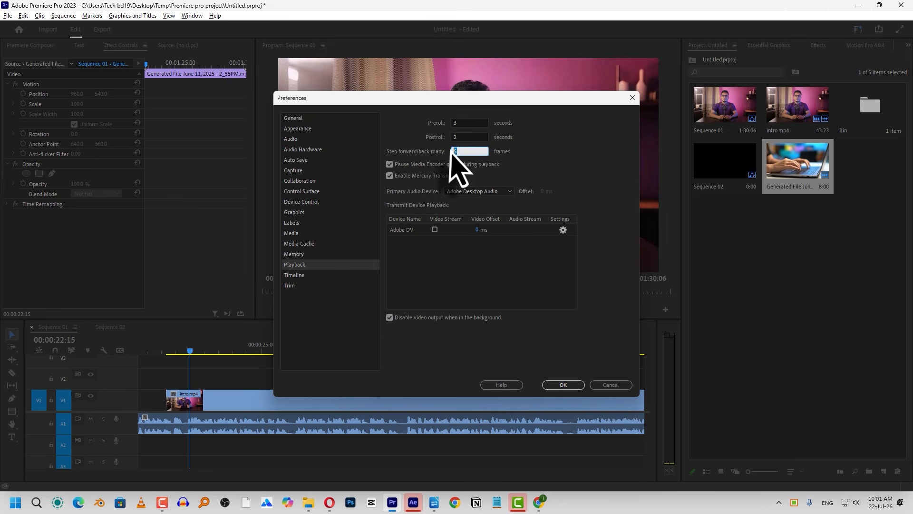
pyautogui.write('10')
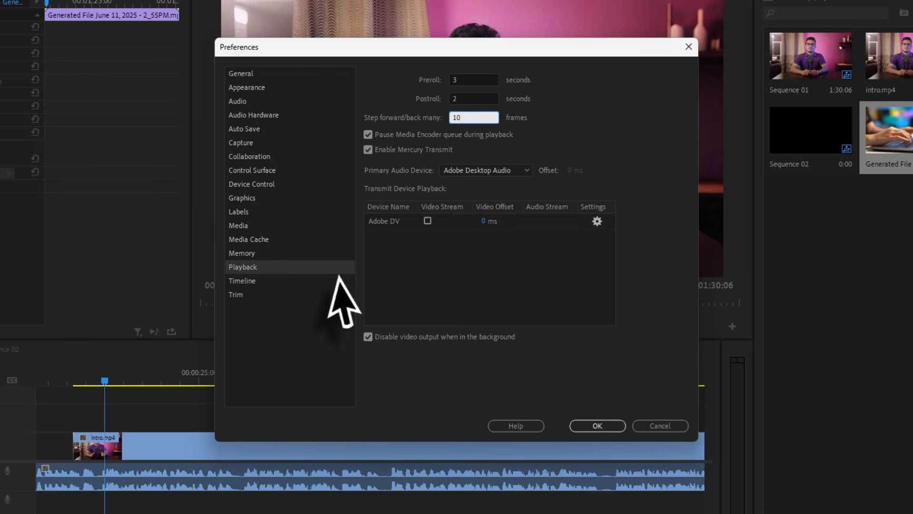
pyautogui.moveTo(497, 118); pyautogui.dragTo(364, 118)
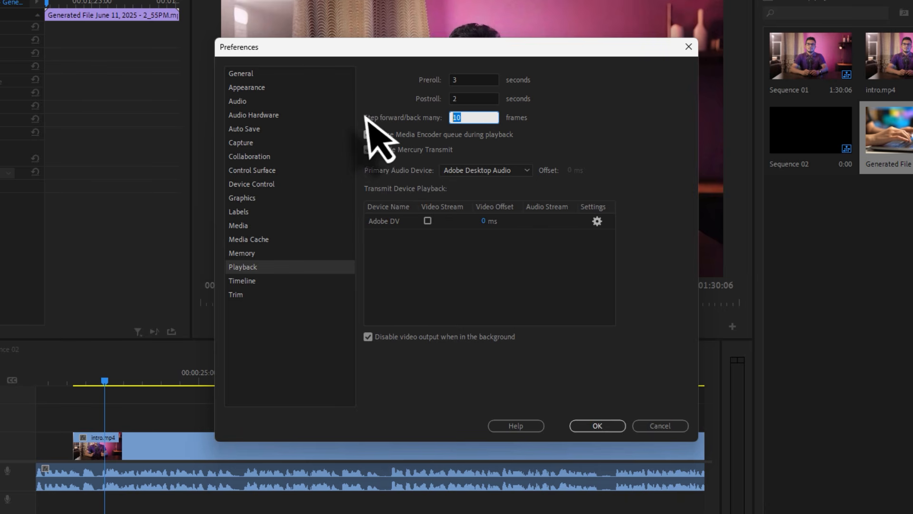
pyautogui.click(600, 137)
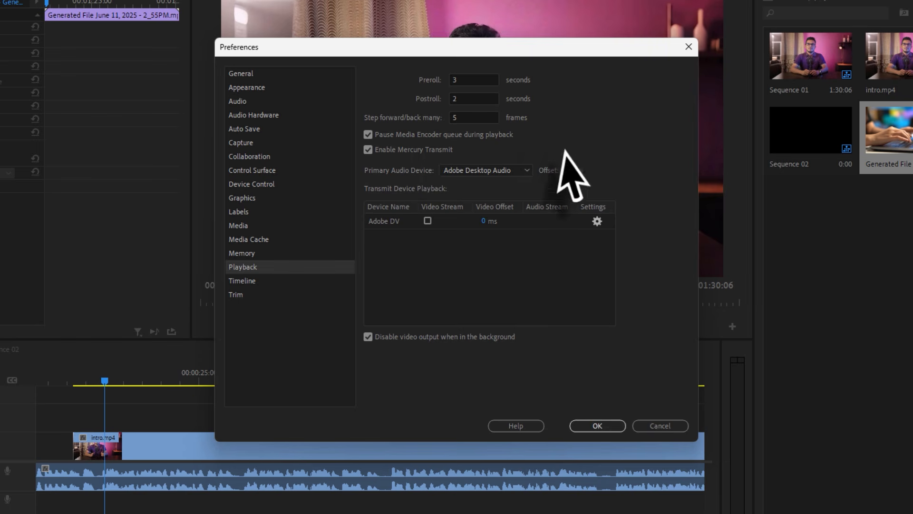
# Look at the Video Transition Default Duration in the Timeline preferences, and close the dialog without applying changes
pyautogui.click(259, 280)
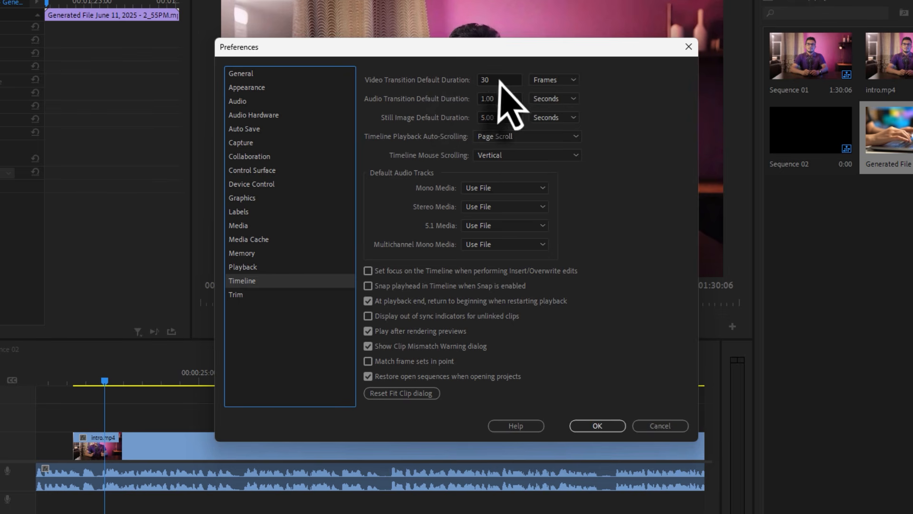
pyautogui.click(498, 80)
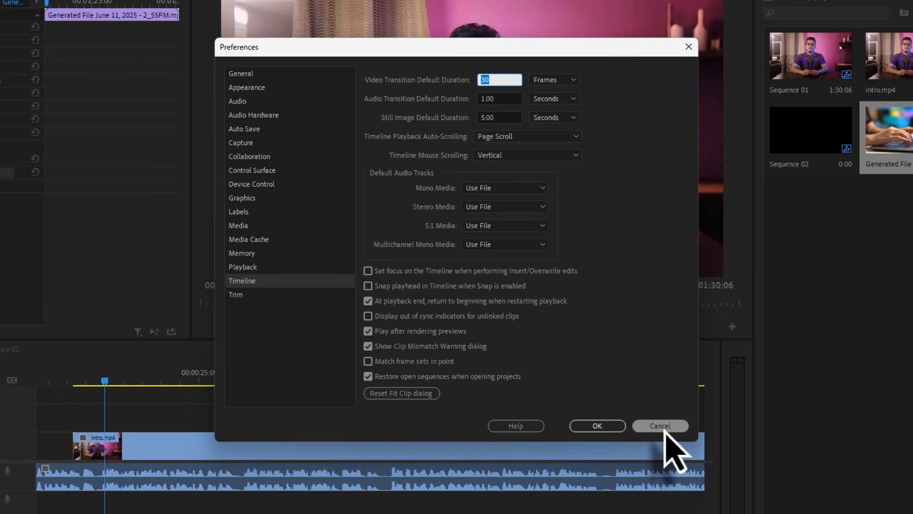
pyautogui.click(663, 426)
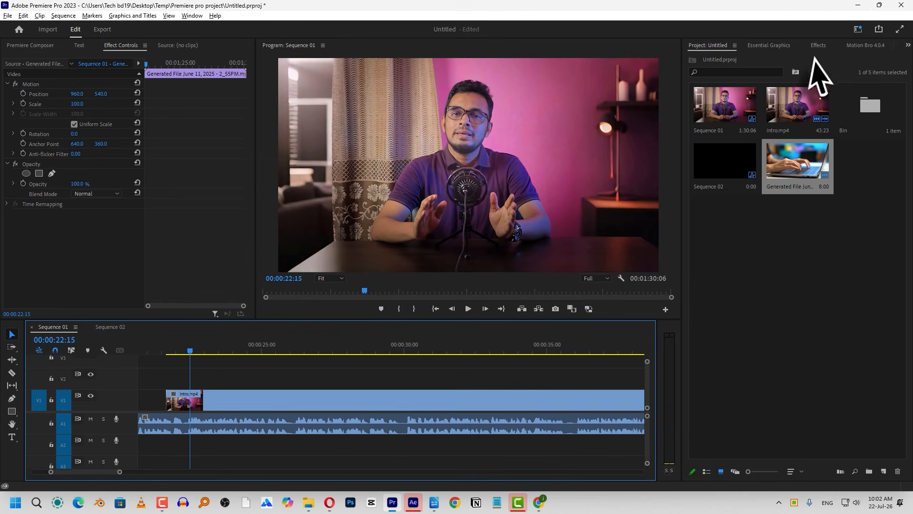
# Set Additive Dissolve from the Dissolve video transitions as the default transition
pyautogui.click(818, 47)
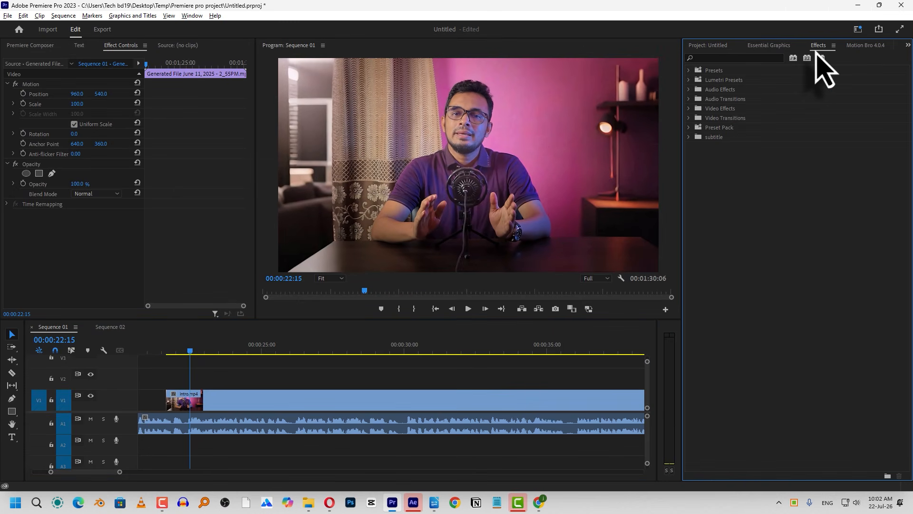
pyautogui.doubleClick(732, 121)
pyautogui.doubleClick(723, 128)
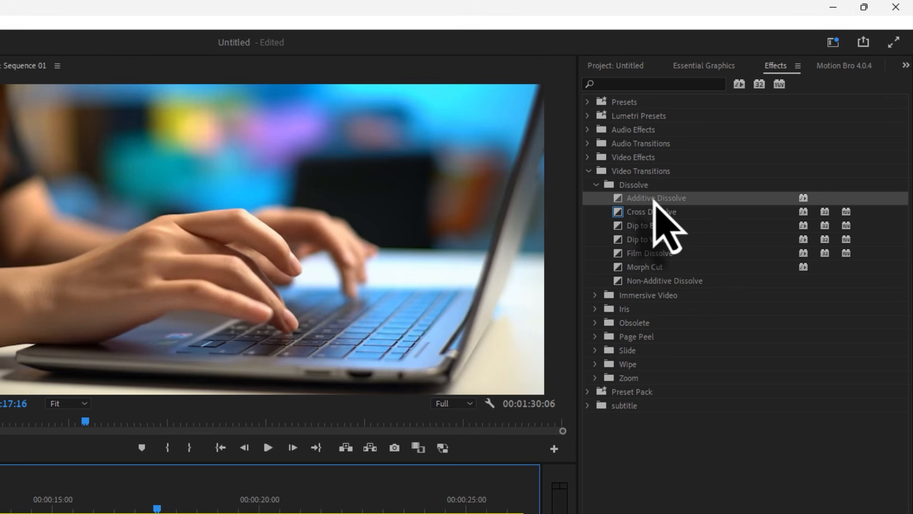
pyautogui.rightClick(661, 199)
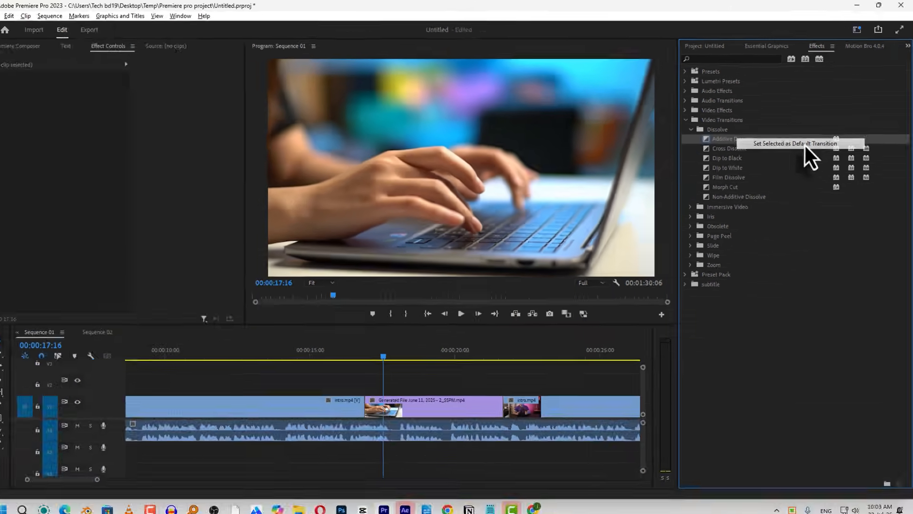
pyautogui.click(746, 206)
# Apply the default Additive Dissolve at the cut between the first intro.mp4 clip and the generated clip, and inspect the transition at 00:00:17:00
pyautogui.click(120, 508)
pyautogui.moveTo(369, 361); pyautogui.dragTo(353, 400)
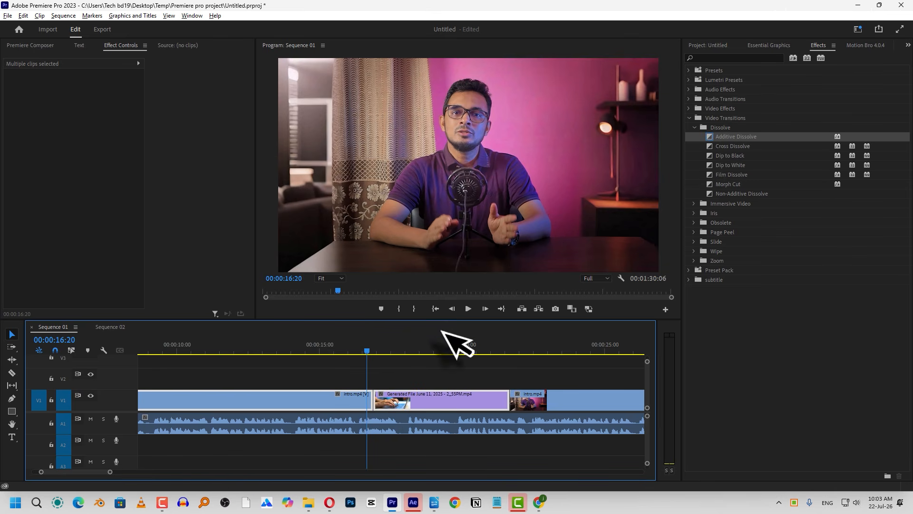
pyautogui.moveTo(397, 416); pyautogui.dragTo(389, 399)
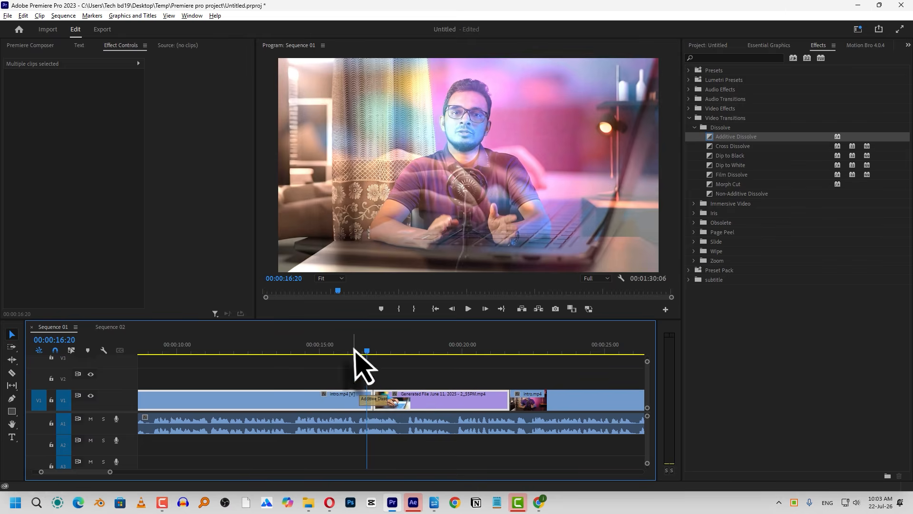
pyautogui.moveTo(354, 350); pyautogui.dragTo(371, 349)
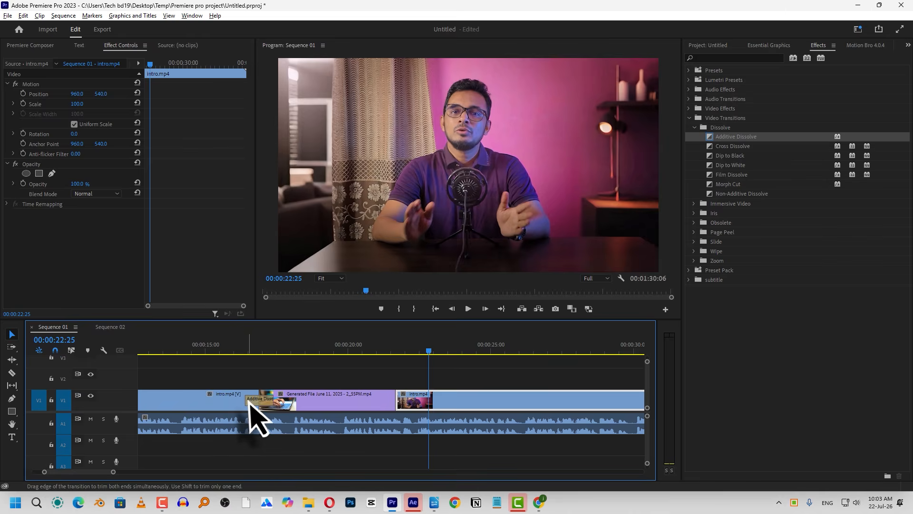
pyautogui.click(250, 400)
pyautogui.click(262, 352)
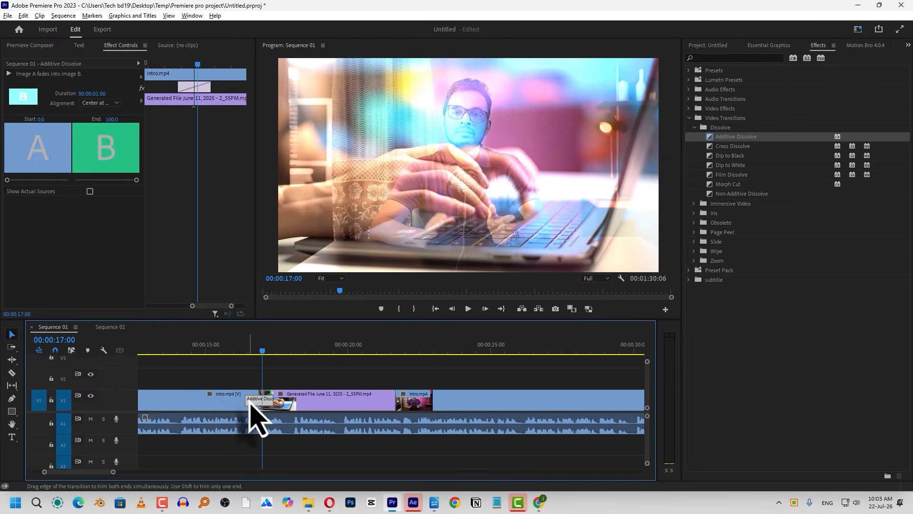
# Set the Video Transition Default Duration in the Timeline preferences to 10 frames
pyautogui.click(23, 15)
pyautogui.moveTo(105, 329)
pyautogui.click(198, 329)
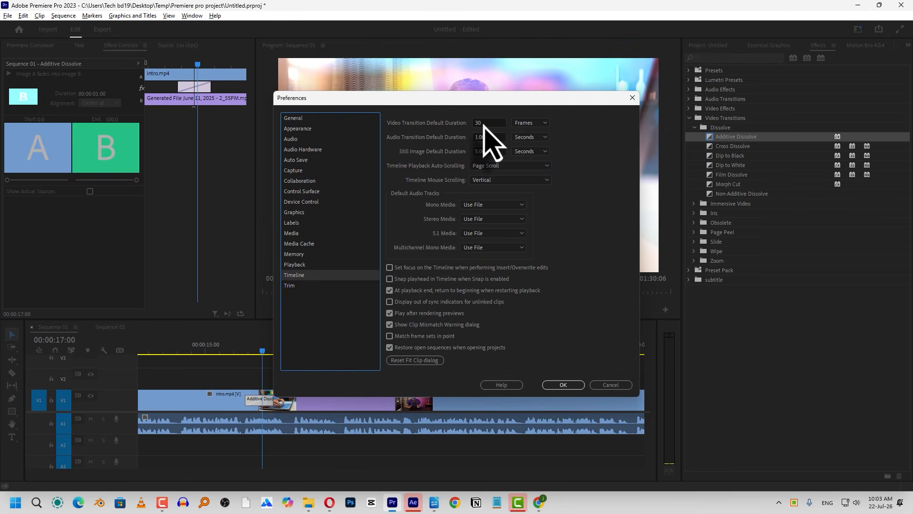
pyautogui.click(477, 124)
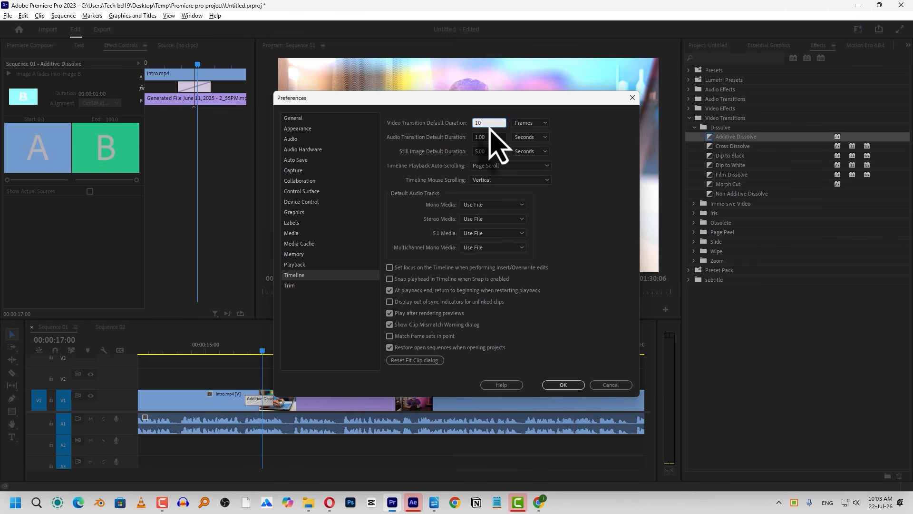
pyautogui.write('10')
pyautogui.click(563, 385)
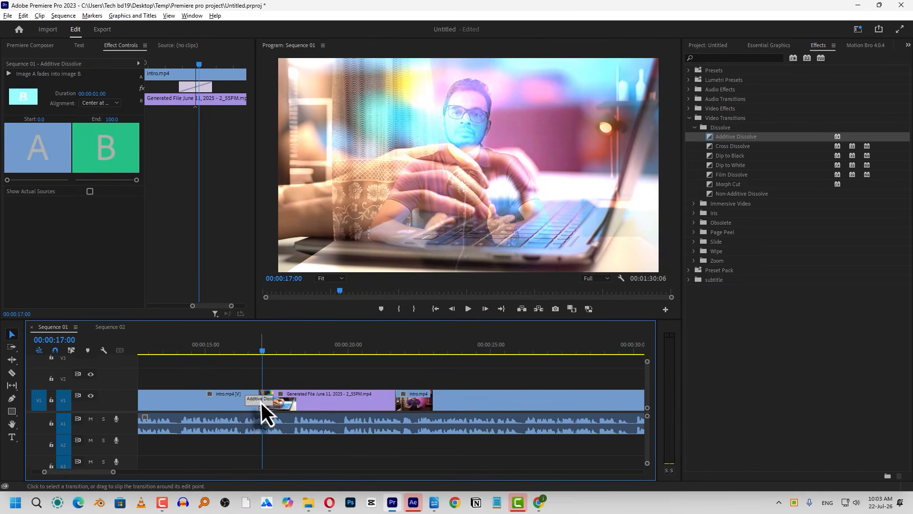
# Replace the Additive Dissolve between the first intro.mp4 clip and the generated clip with a new default transition, and play across it
pyautogui.press('Delete')
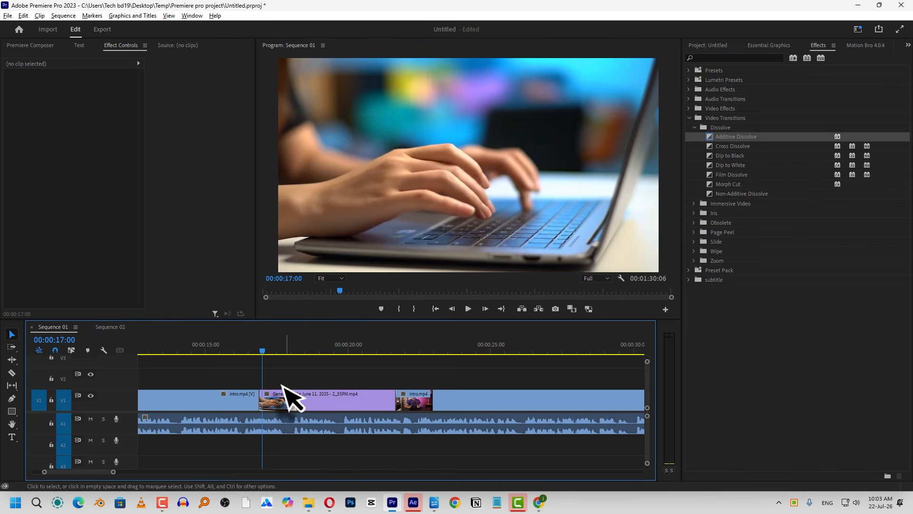
pyautogui.moveTo(282, 384); pyautogui.dragTo(237, 404)
pyautogui.hotkey('ctrl', 'd')
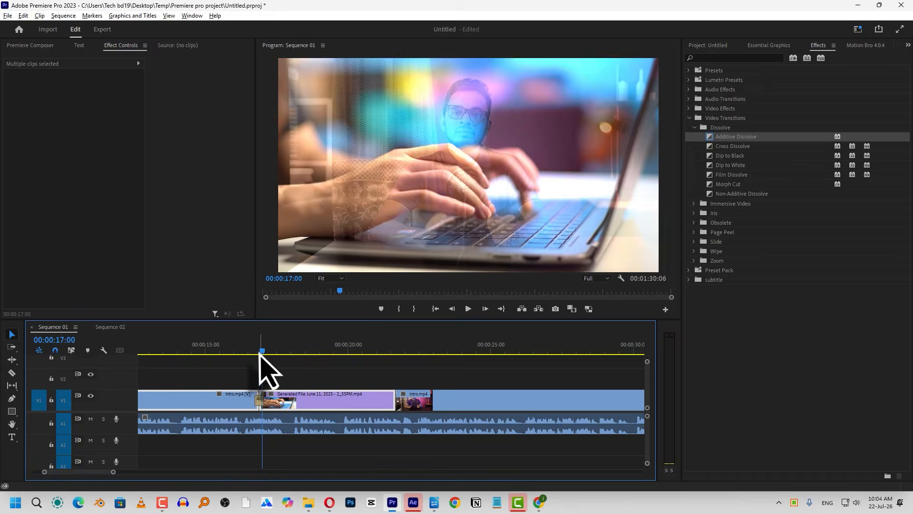
pyautogui.click(249, 347)
pyautogui.press('space')
pyautogui.press('space')
# Open the Timeline category of the preferences and look at the Audio Transition Default Duration
pyautogui.click(23, 15)
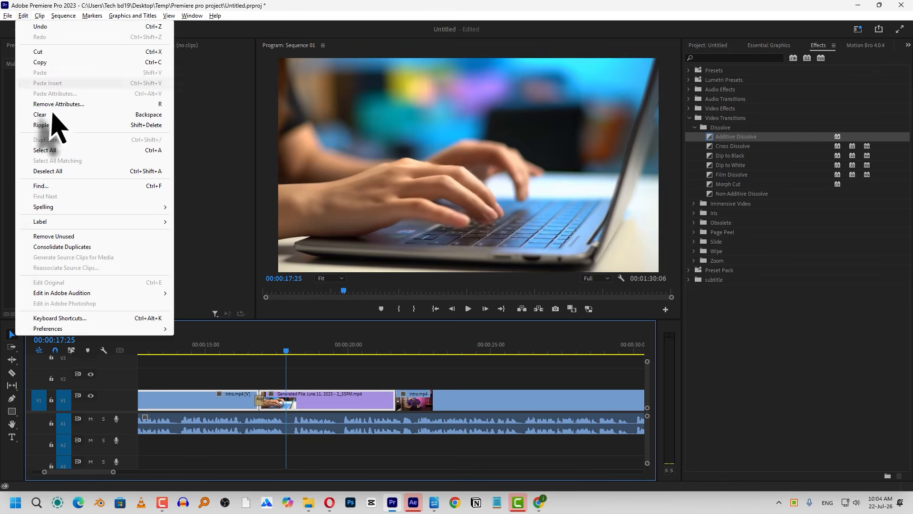
pyautogui.moveTo(69, 329)
pyautogui.click(223, 329)
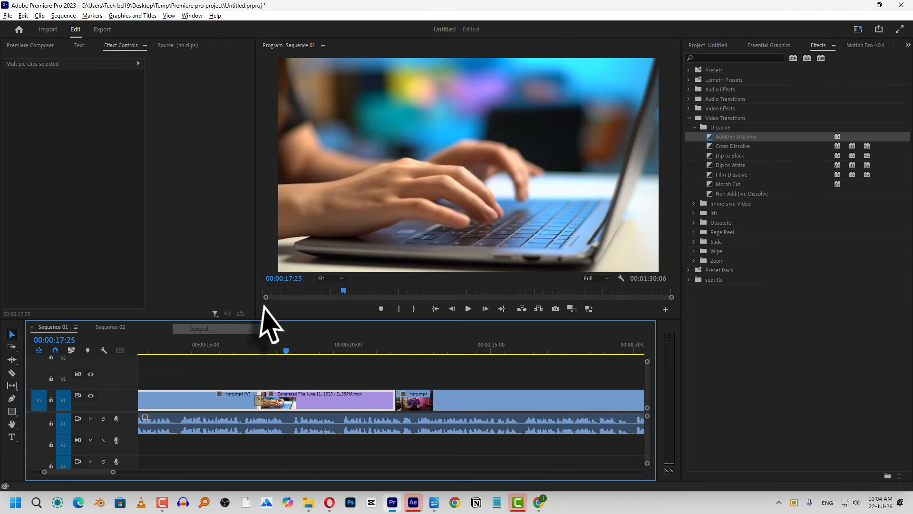
pyautogui.click(322, 275)
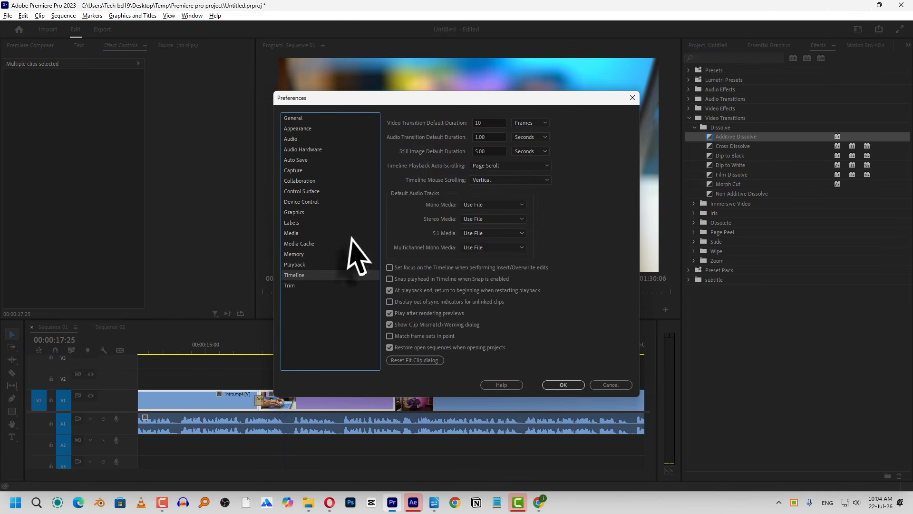
pyautogui.click(489, 138)
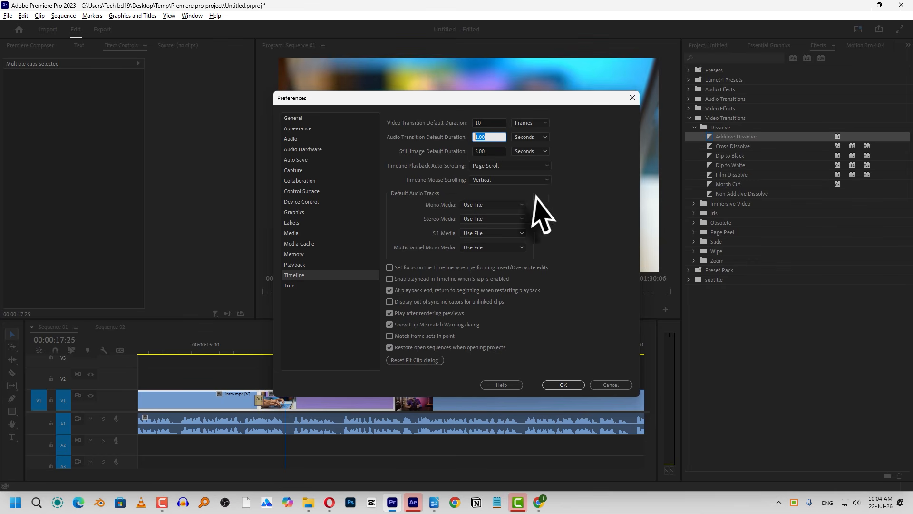
# Try Frames as the unit of the Still Image Default Duration, and set it back to Seconds
pyautogui.moveTo(493, 153); pyautogui.dragTo(467, 152)
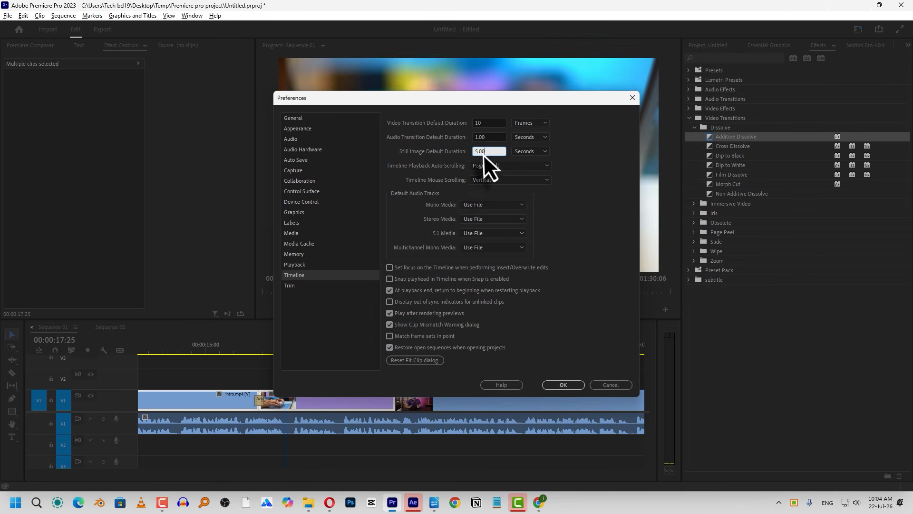
pyautogui.click(529, 153)
pyautogui.click(530, 161)
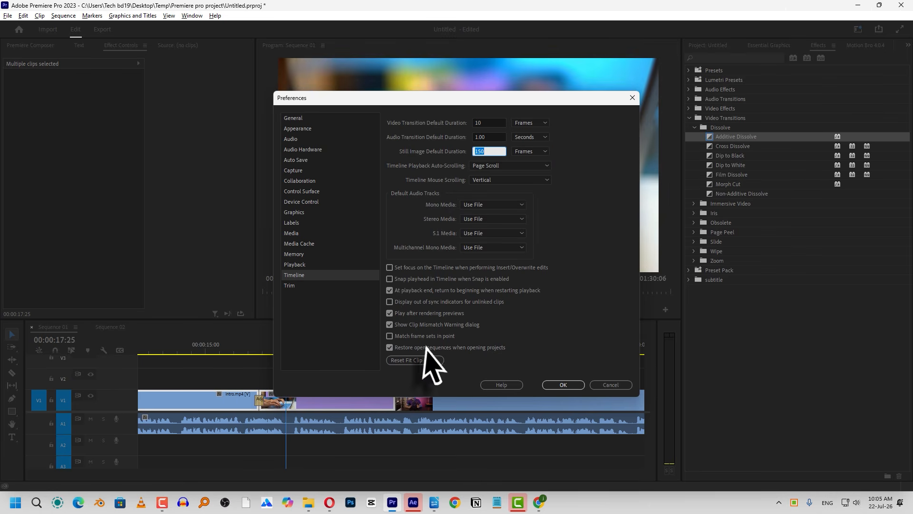
pyautogui.click(532, 153)
pyautogui.click(535, 171)
pyautogui.moveTo(484, 152); pyautogui.dragTo(430, 152)
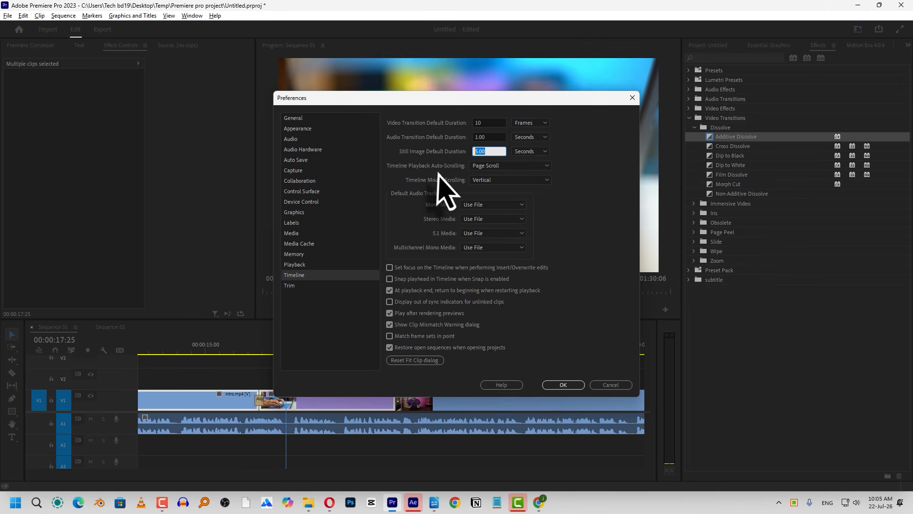
# Keep Timeline Playback Auto-Scrolling on Page Scroll, and play Sequence 01 from about 00:00:27 to 00:00:37:21 to observe the scrolling
pyautogui.click(504, 168)
pyautogui.click(503, 188)
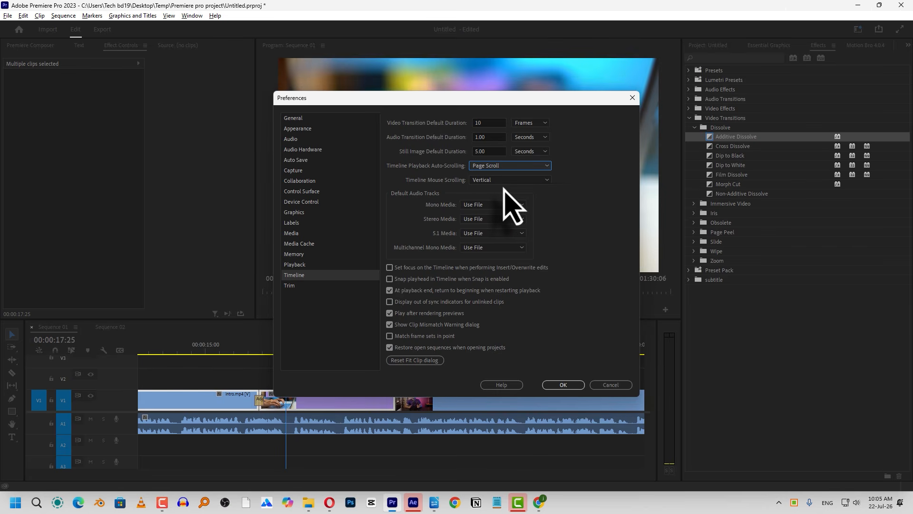
pyautogui.click(495, 165)
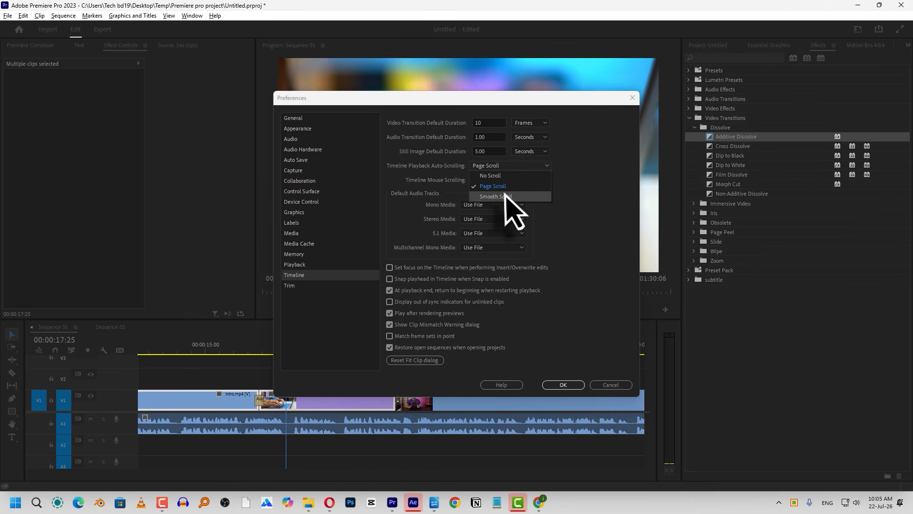
pyautogui.click(563, 386)
pyautogui.click(551, 352)
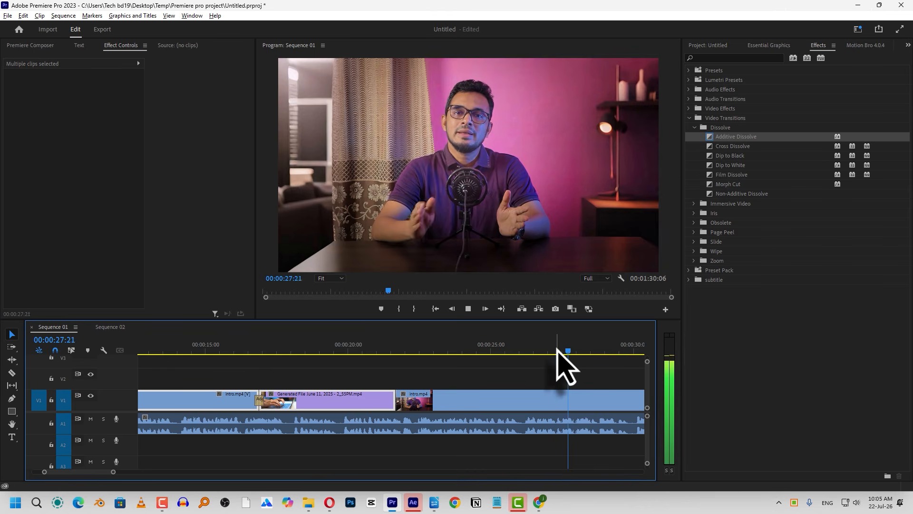
pyautogui.press('space')
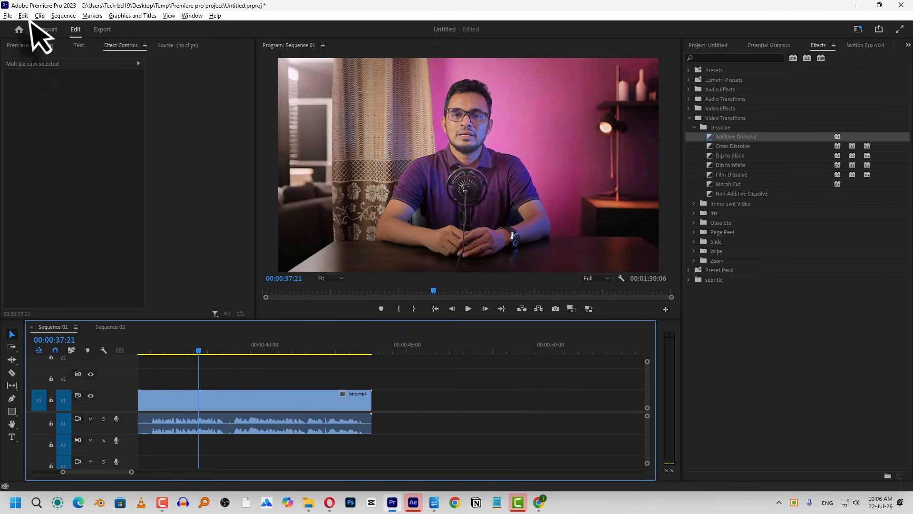
# Set Timeline Playback Auto-Scrolling in the Timeline preferences to Smooth Scroll
pyautogui.click(26, 16)
pyautogui.moveTo(145, 347)
pyautogui.click(200, 328)
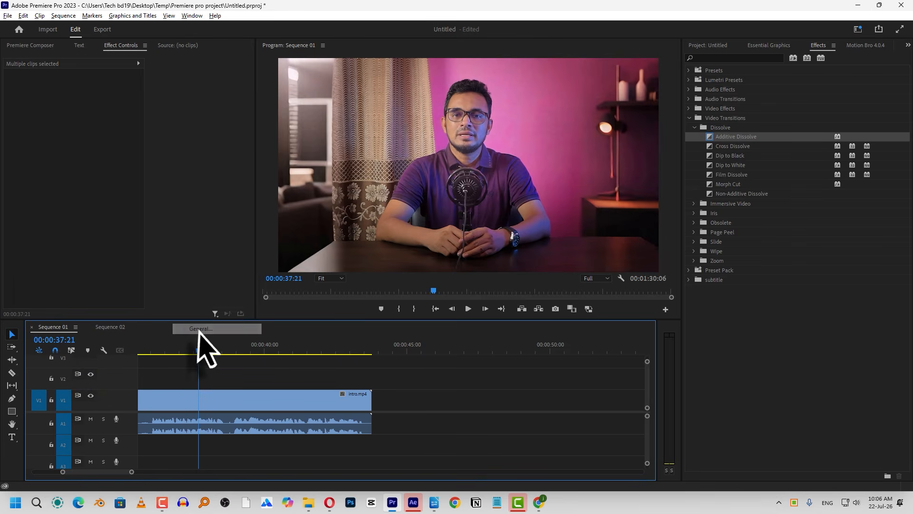
pyautogui.click(295, 275)
pyautogui.click(487, 165)
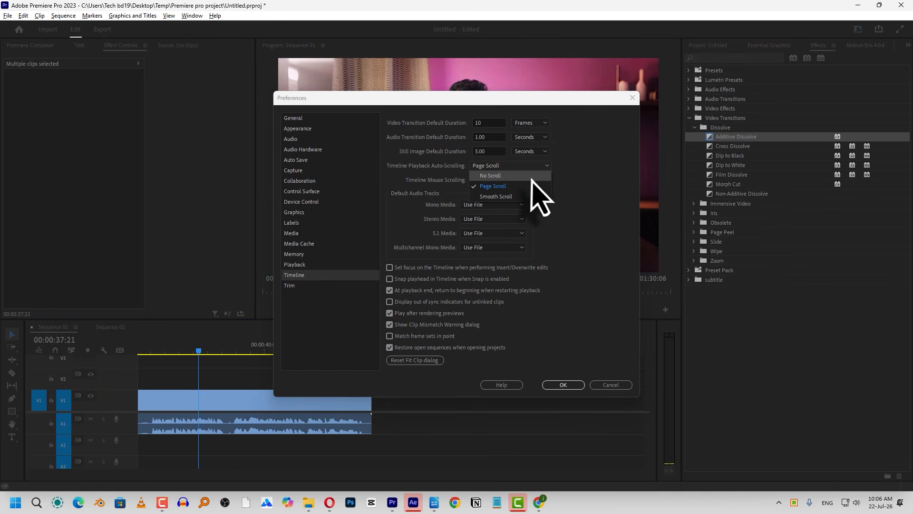
pyautogui.click(518, 198)
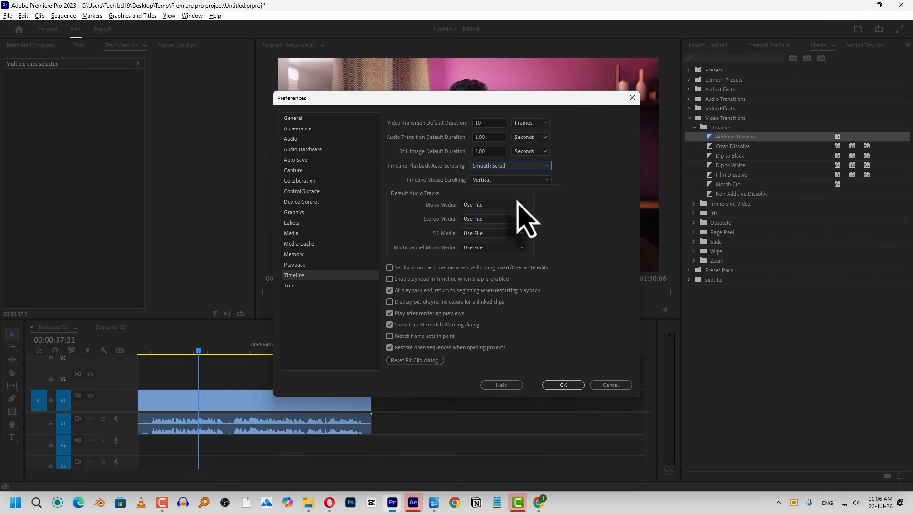
pyautogui.click(562, 384)
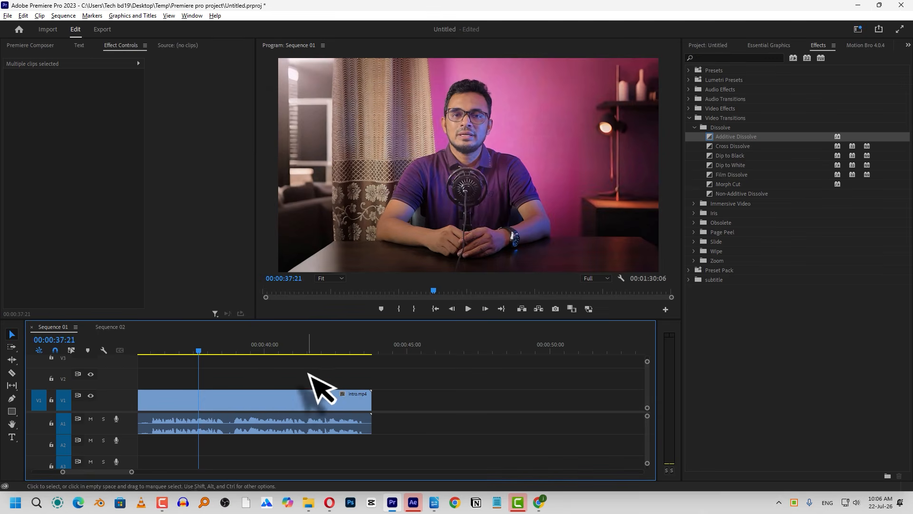
# Play the magnified Sequence 01 timeline from its start to 00:00:04:13 to observe the smooth scrolling
pyautogui.click(297, 346)
pyautogui.press('Home')
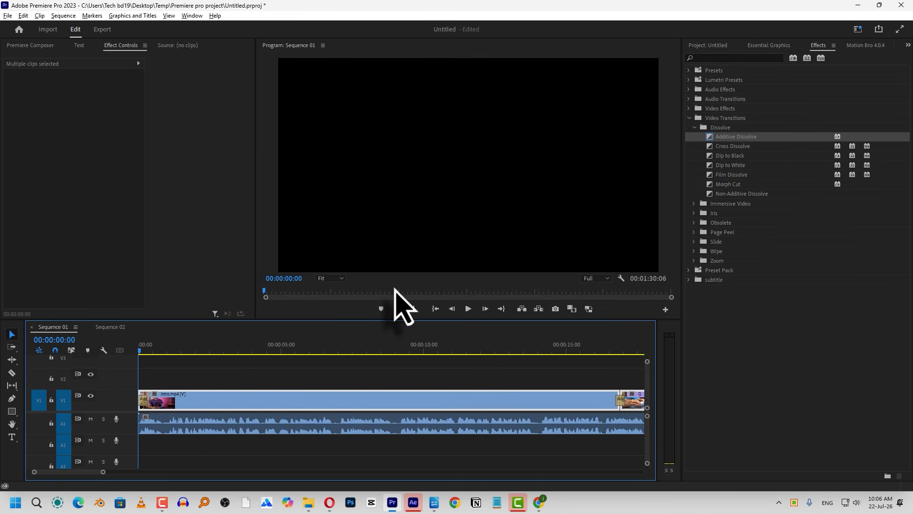
pyautogui.press('=')
pyautogui.press('=')
pyautogui.press('=')
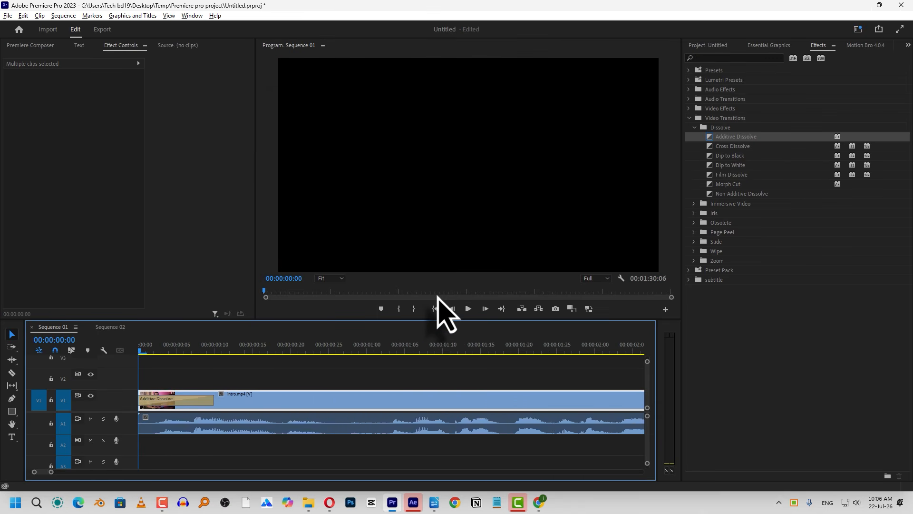
pyautogui.press('space')
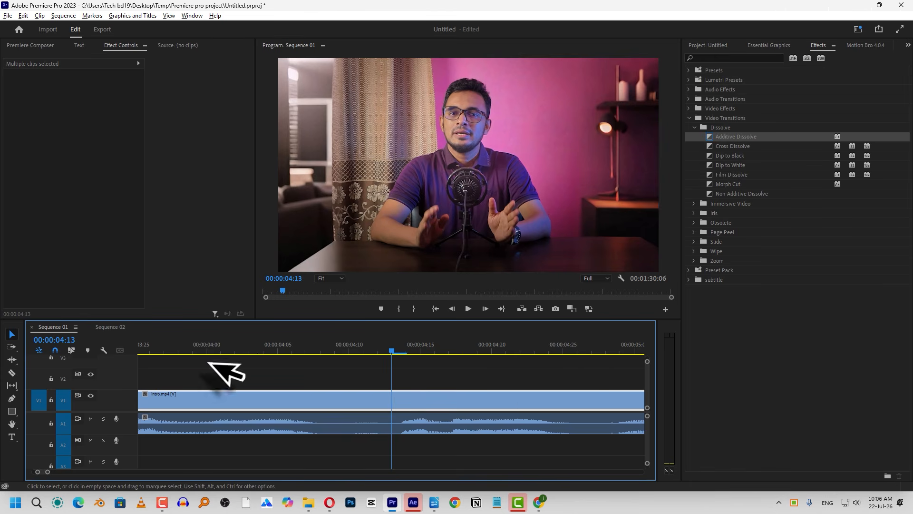
# Set Timeline Playback Auto-Scrolling in the Timeline preferences to Page Scroll
pyautogui.click(23, 15)
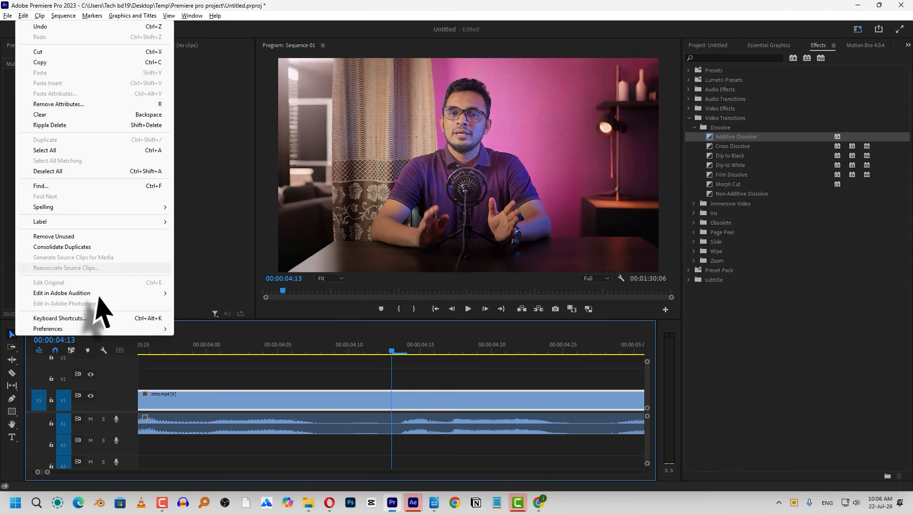
pyautogui.moveTo(155, 329)
pyautogui.click(218, 329)
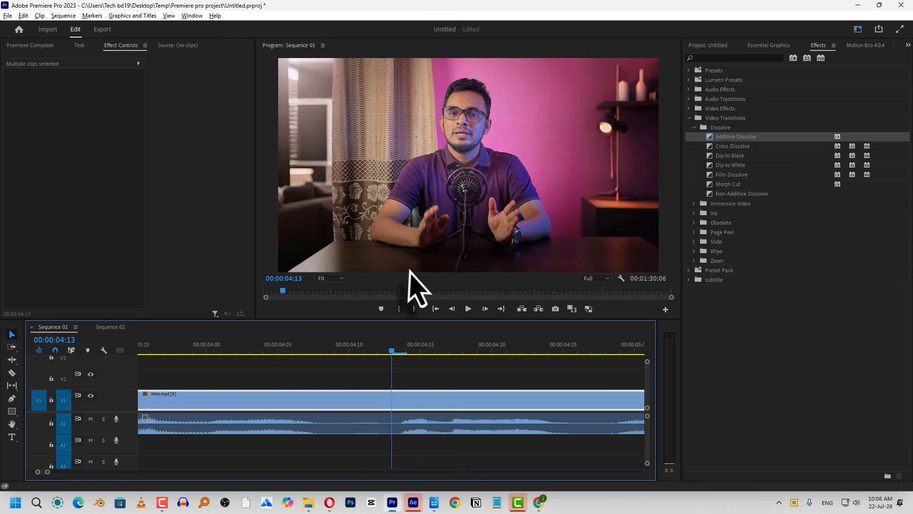
pyautogui.click(299, 275)
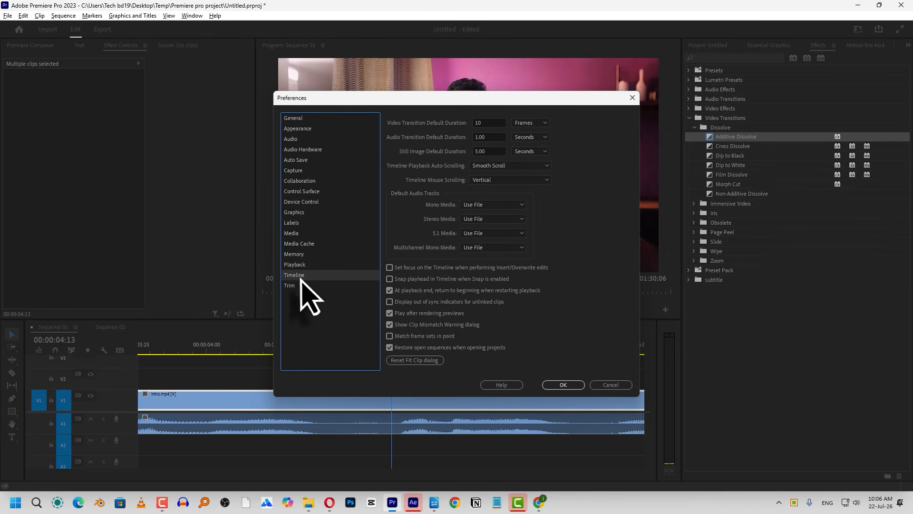
pyautogui.click(506, 167)
pyautogui.click(507, 187)
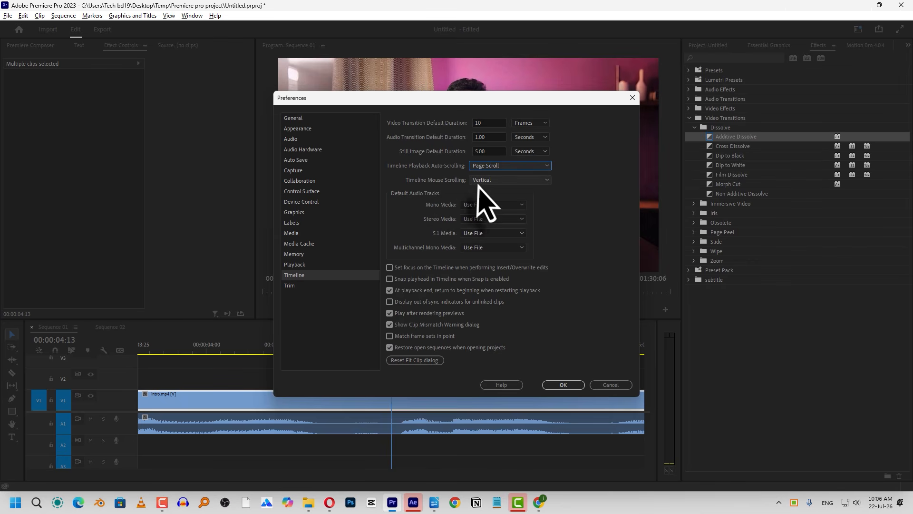
# Set Timeline Mouse Scrolling to Horizontal and apply the preferences
pyautogui.click(497, 182)
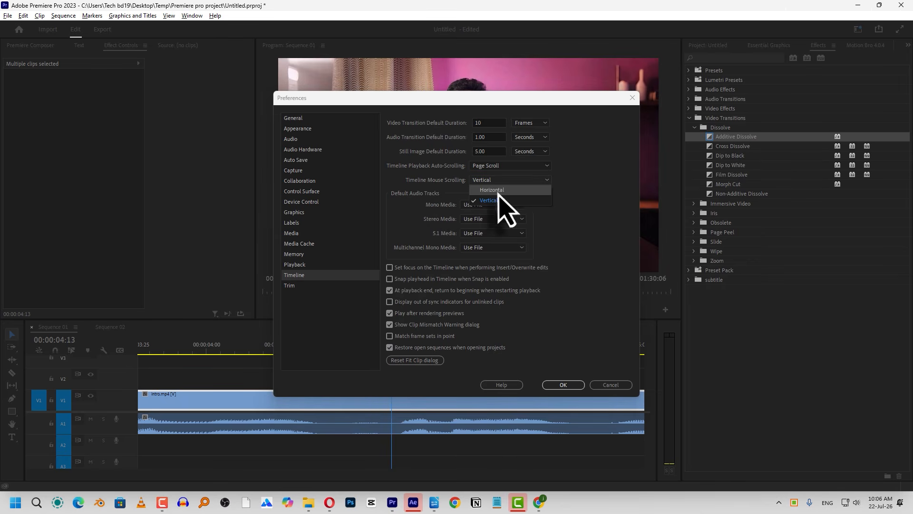
pyautogui.click(494, 190)
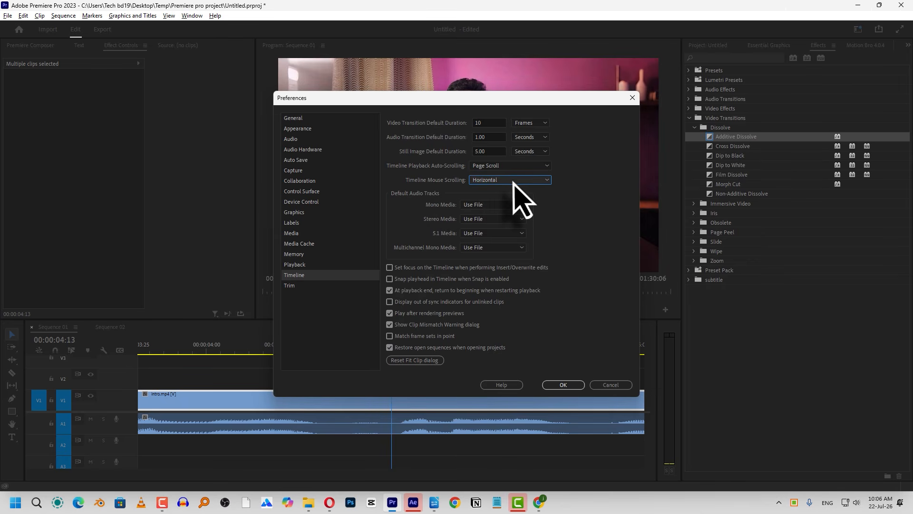
pyautogui.click(569, 385)
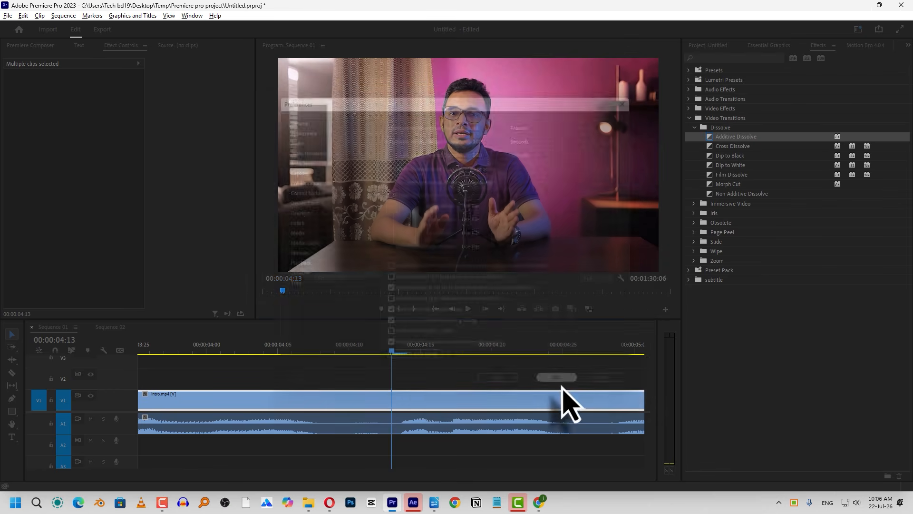
# Place the Sequence 01 playhead at 00:00:11:27 and scroll the timeline horizontally in both directions to observe the mouse scrolling
pyautogui.click(486, 379)
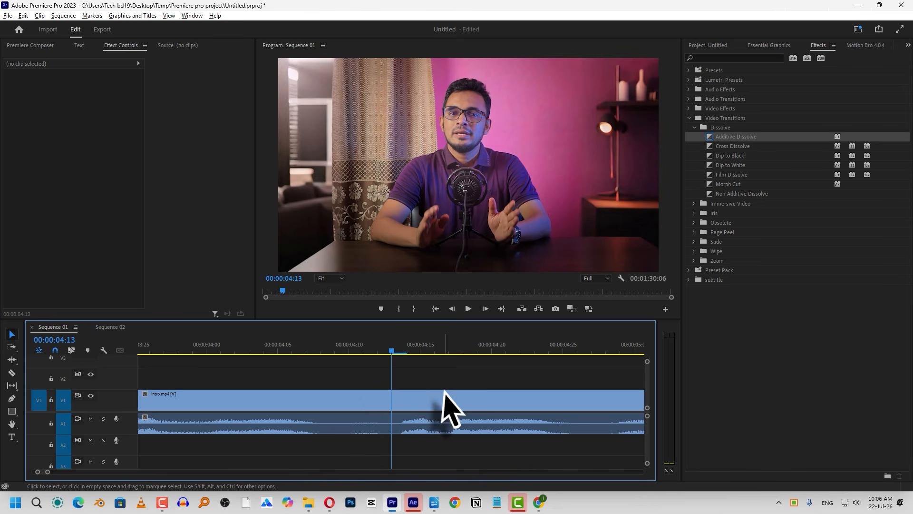
pyautogui.scroll(-5, 442, 399)
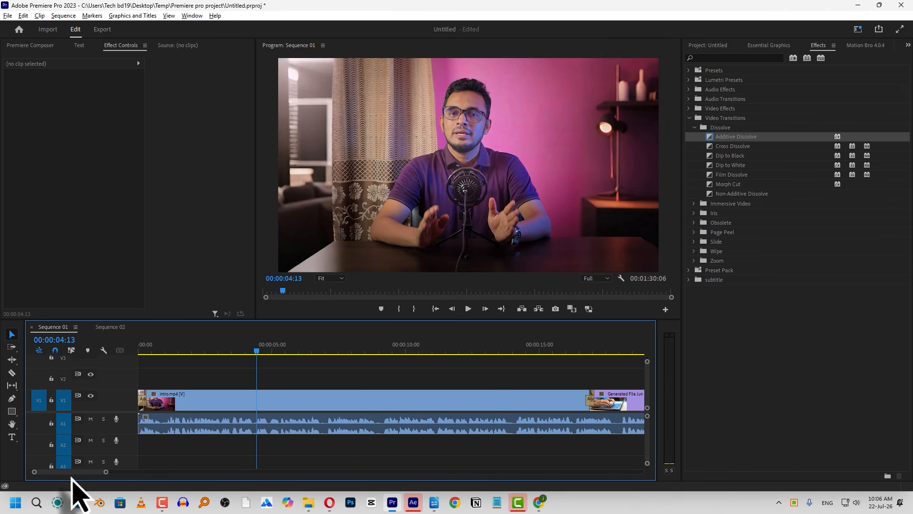
pyautogui.click(456, 351)
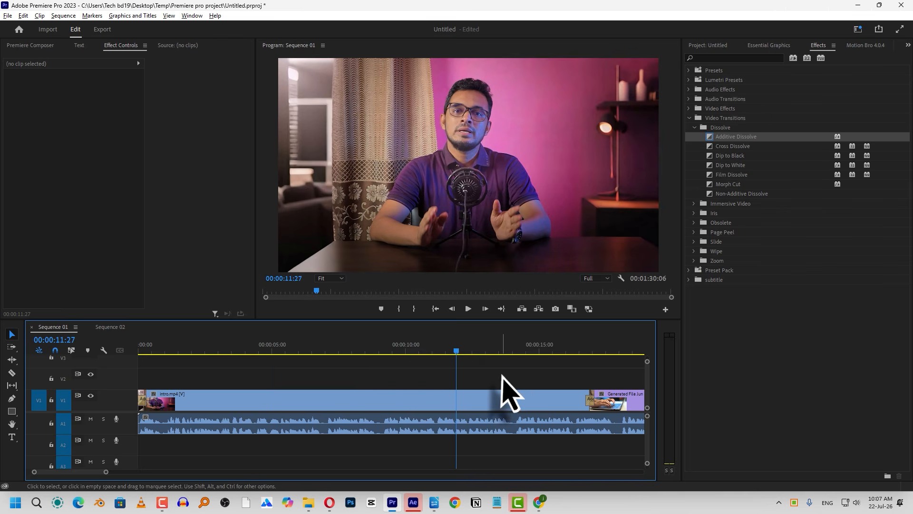
pyautogui.scroll(-3, 502, 377)
pyautogui.scroll(-2, 505, 385)
pyautogui.scroll(-5, 357, 385)
pyautogui.scroll(4, 358, 385)
pyautogui.scroll(3, 364, 399)
pyautogui.scroll(-8, 367, 397)
pyautogui.scroll(-10, 432, 386)
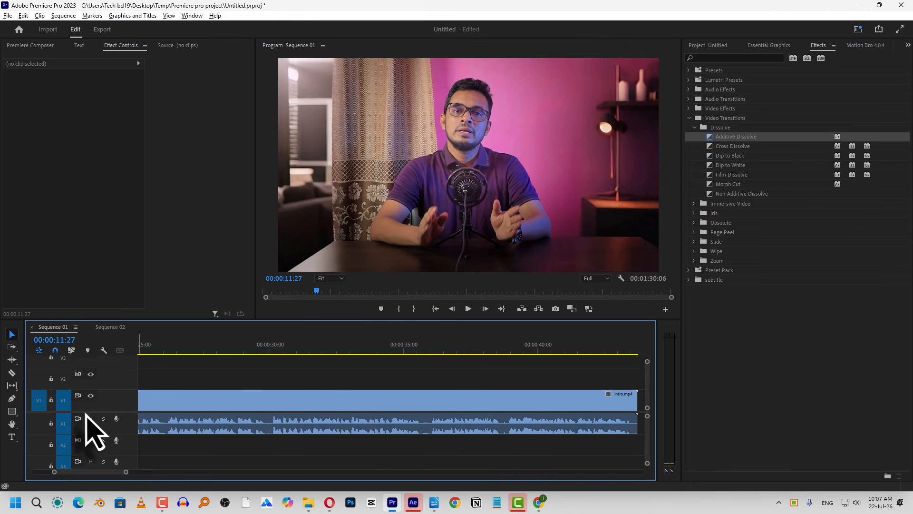
# Scroll the video and audio tracks of Sequence 01 vertically while Horizontal mouse scrolling is active
pyautogui.scroll(1, 91, 442)
pyautogui.scroll(-2, 81, 430)
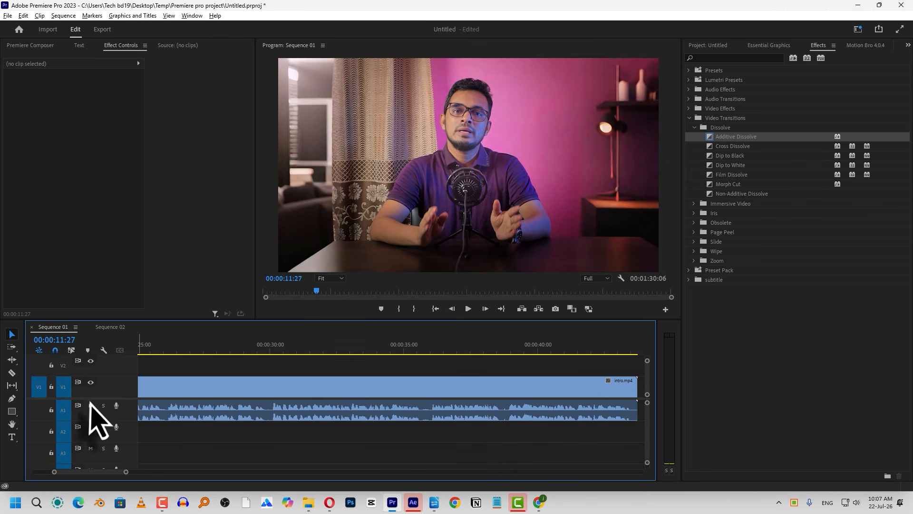
pyautogui.scroll(1, 98, 421)
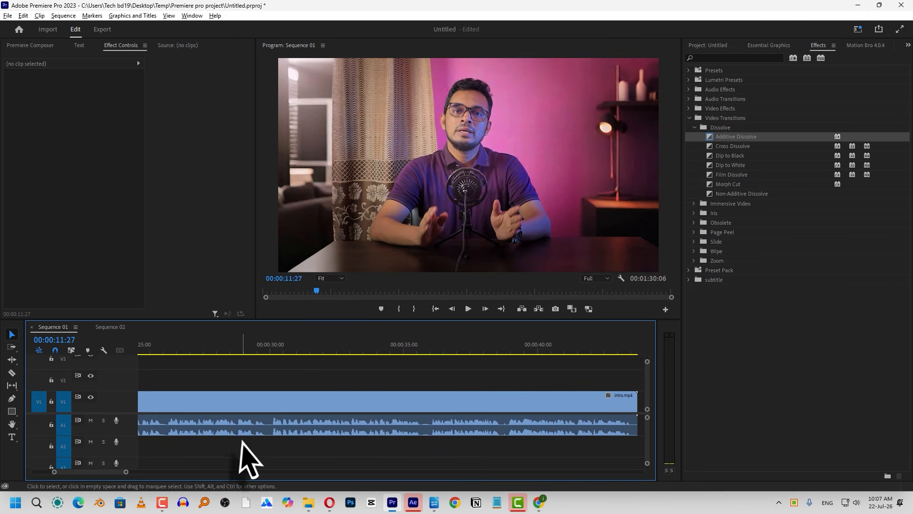
pyautogui.scroll(-2, 287, 440)
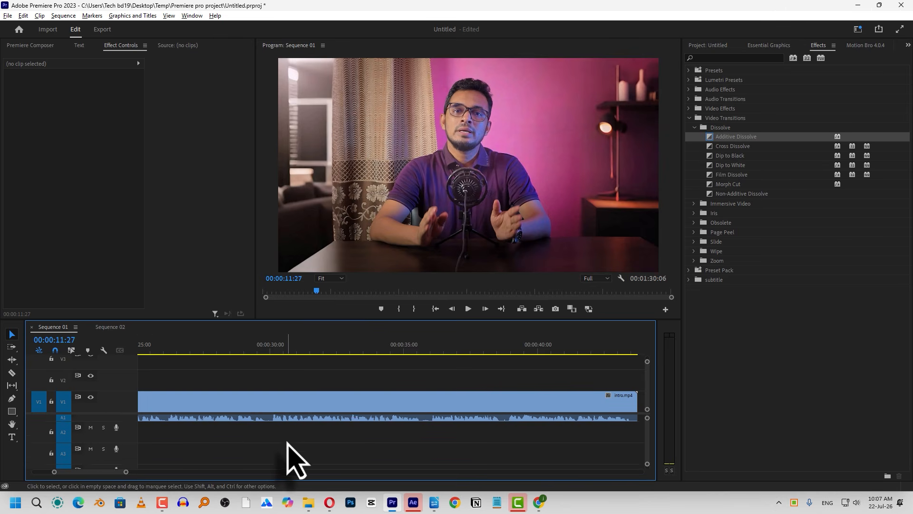
pyautogui.scroll(1, 290, 454)
pyautogui.scroll(-1, 286, 456)
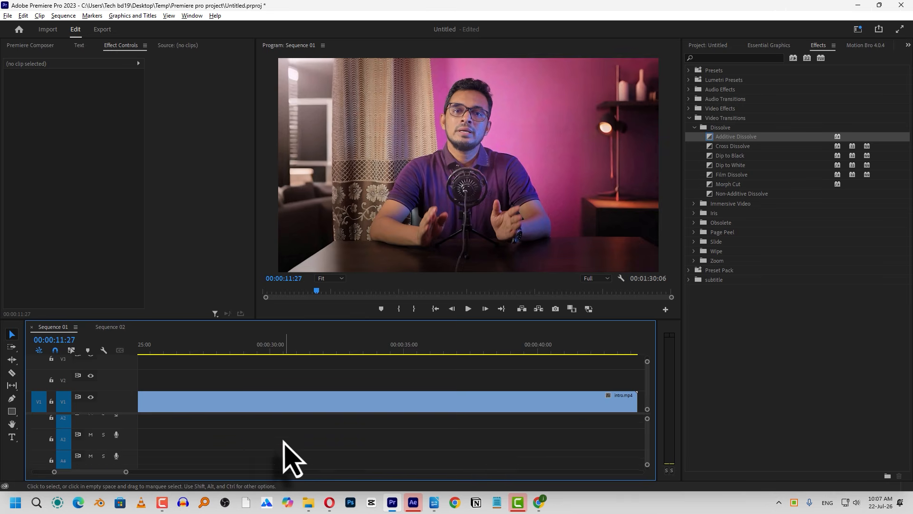
pyautogui.scroll(1, 285, 456)
pyautogui.scroll(-1, 286, 456)
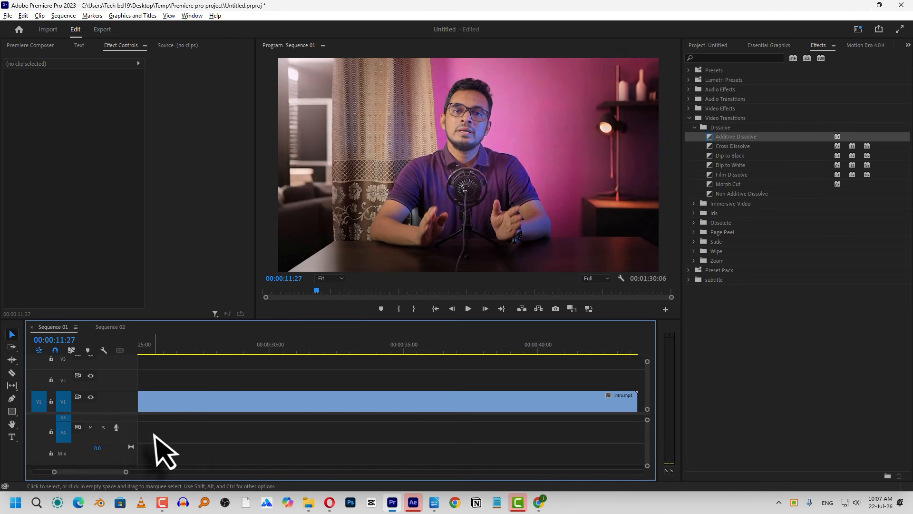
pyautogui.scroll(1, 224, 454)
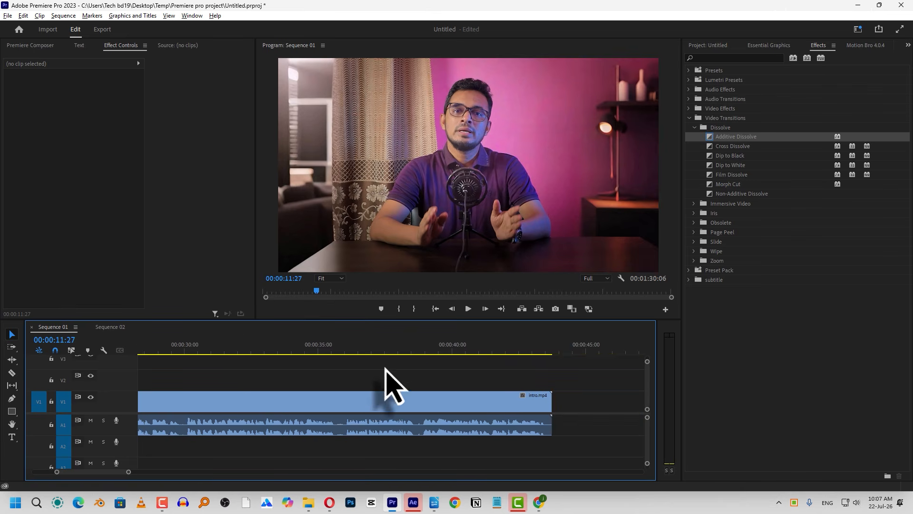
# Scroll the Sequence 01 clips sideways once more, from the end of the sequence's audio back to about 00:00:25
pyautogui.scroll(3, 397, 394)
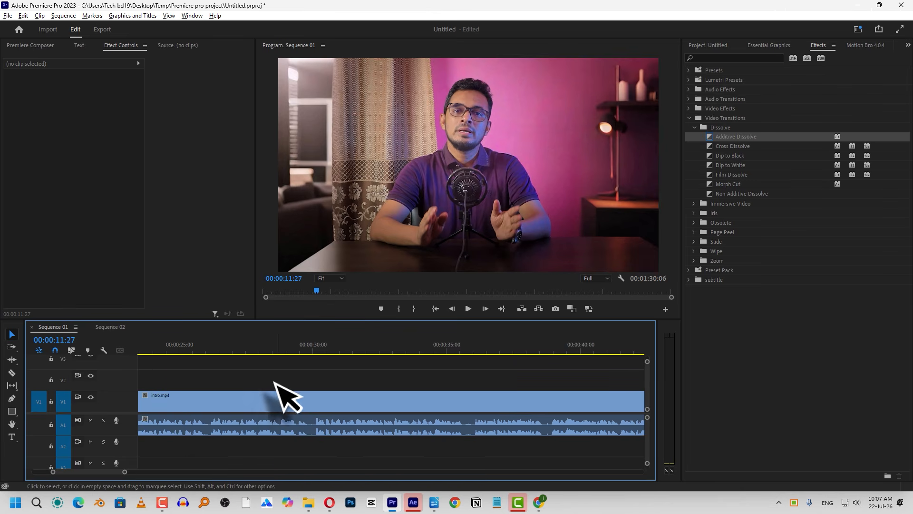
pyautogui.scroll(-4, 333, 395)
pyautogui.scroll(-2, 313, 384)
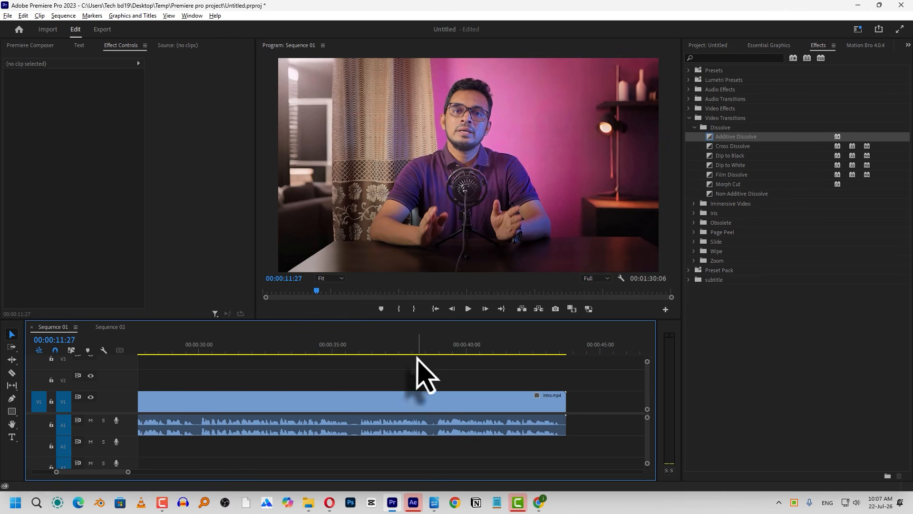
pyautogui.scroll(5, 393, 387)
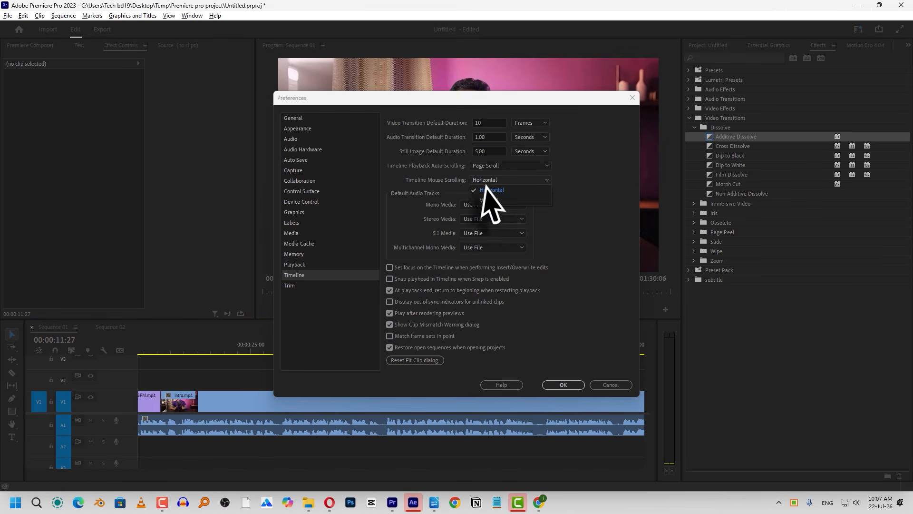
# Try Vertical as the Timeline Mouse Scrolling option in the Timeline preferences and apply it
pyautogui.click(481, 179)
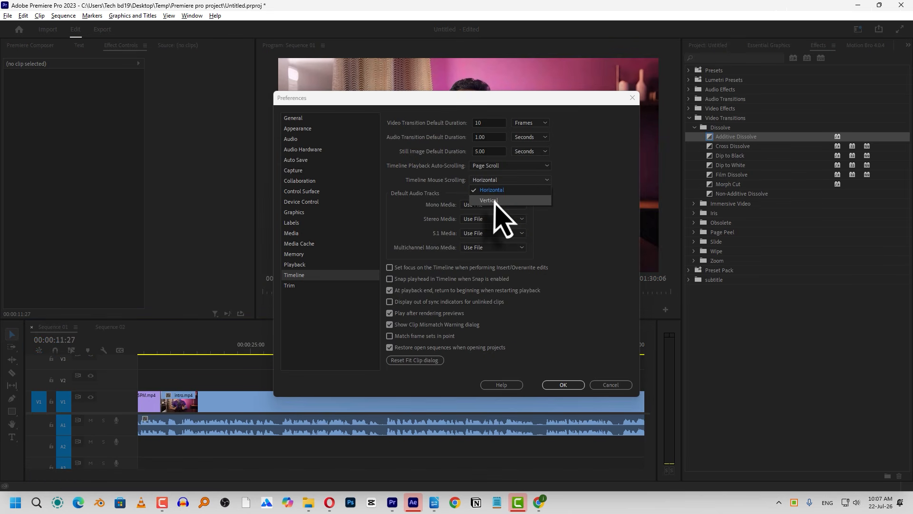
pyautogui.click(488, 200)
pyautogui.click(563, 384)
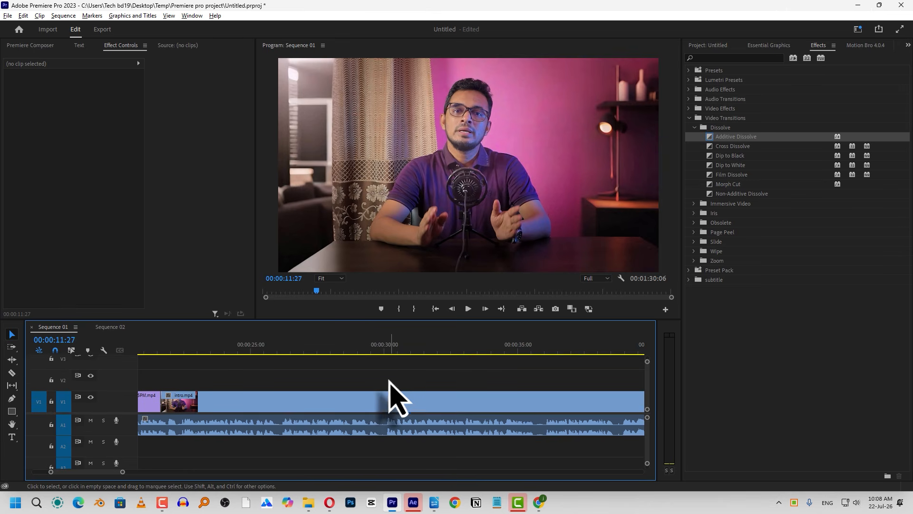
# Scroll repeatedly over the audio and video tracks of Sequence 01 to observe the vertical mouse scrolling
pyautogui.scroll(-1, 346, 428)
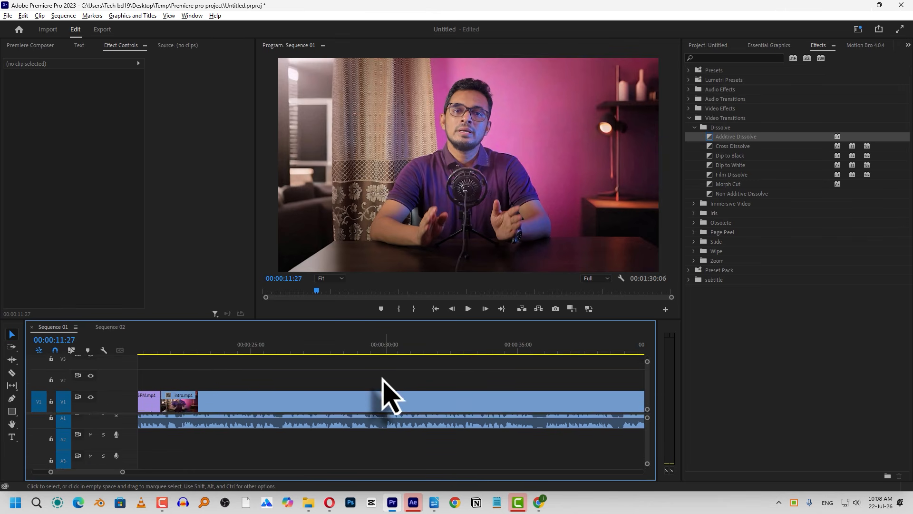
pyautogui.scroll(2, 366, 379)
pyautogui.scroll(-1, 363, 376)
pyautogui.scroll(1, 363, 376)
pyautogui.scroll(-2, 363, 376)
pyautogui.scroll(2, 648, 387)
pyautogui.scroll(-2, 648, 387)
pyautogui.scroll(2, 648, 408)
pyautogui.scroll(-3, 645, 447)
pyautogui.scroll(3, 650, 459)
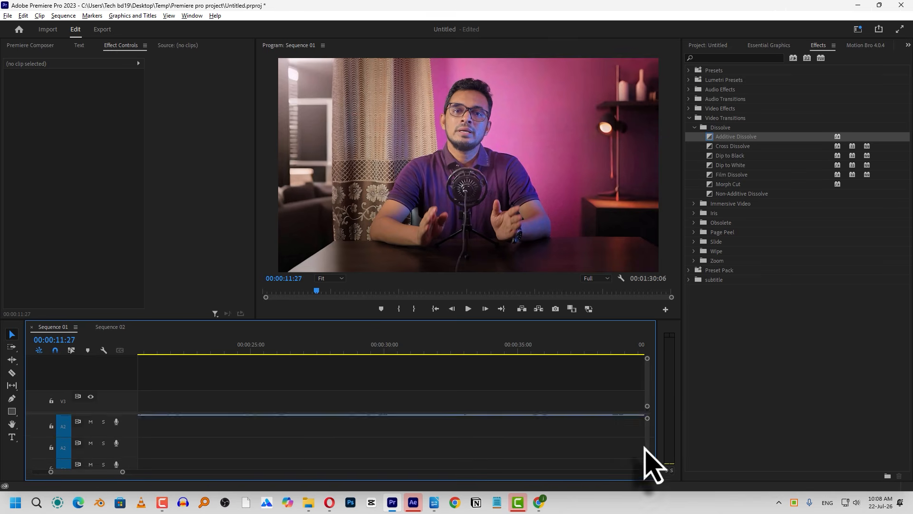
# Reopen the Timeline preferences and set Timeline Mouse Scrolling back to Horizontal
pyautogui.click(24, 17)
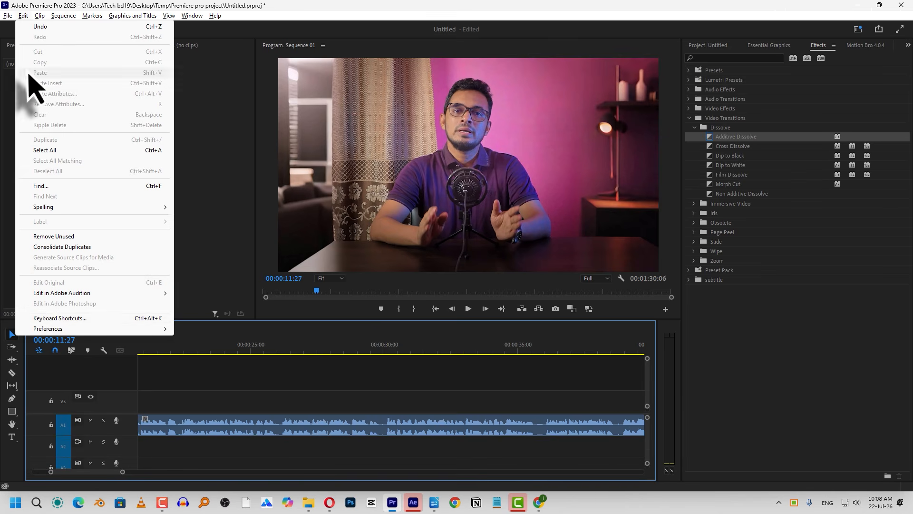
pyautogui.click(56, 318)
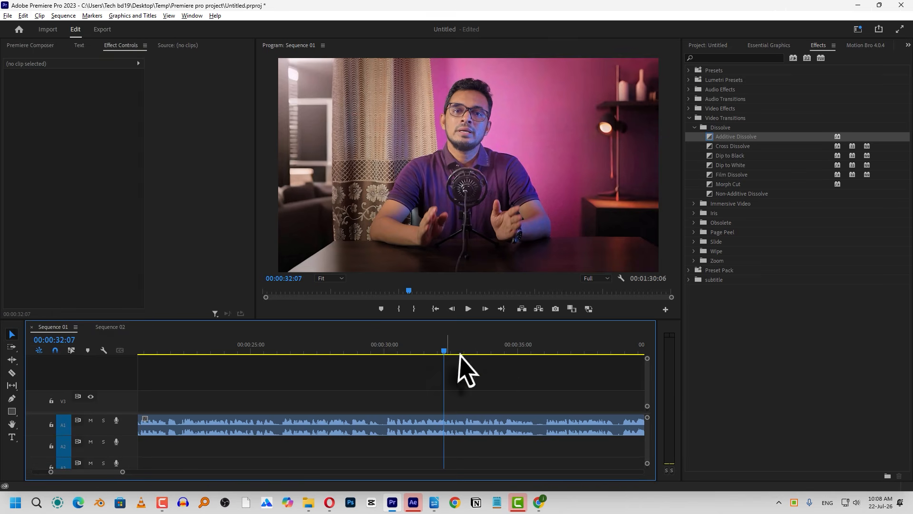
pyautogui.click(23, 15)
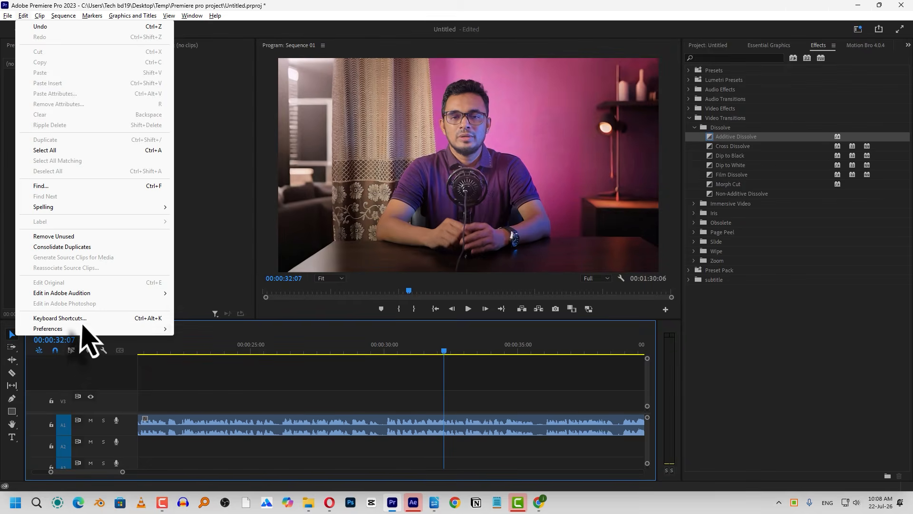
pyautogui.click(195, 329)
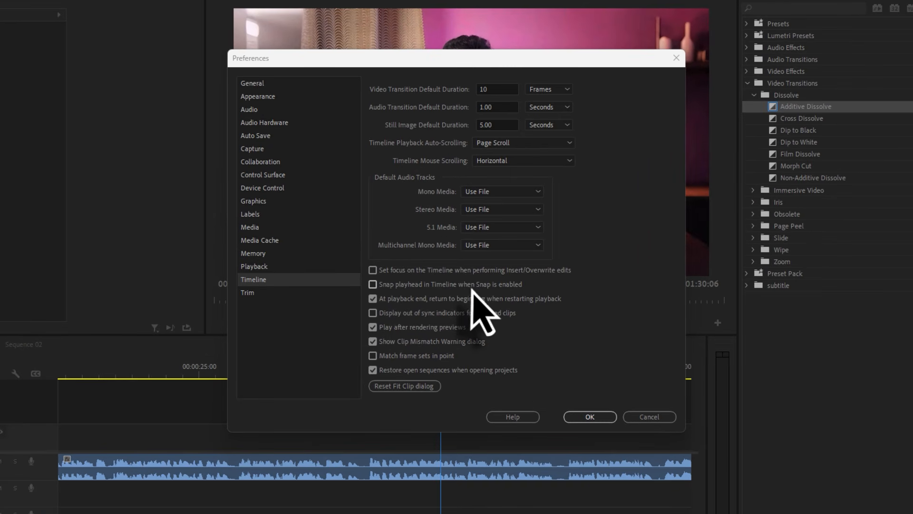
# Enable snapping the playhead in the Timeline when Snap is enabled, and apply the preferences
pyautogui.click(373, 285)
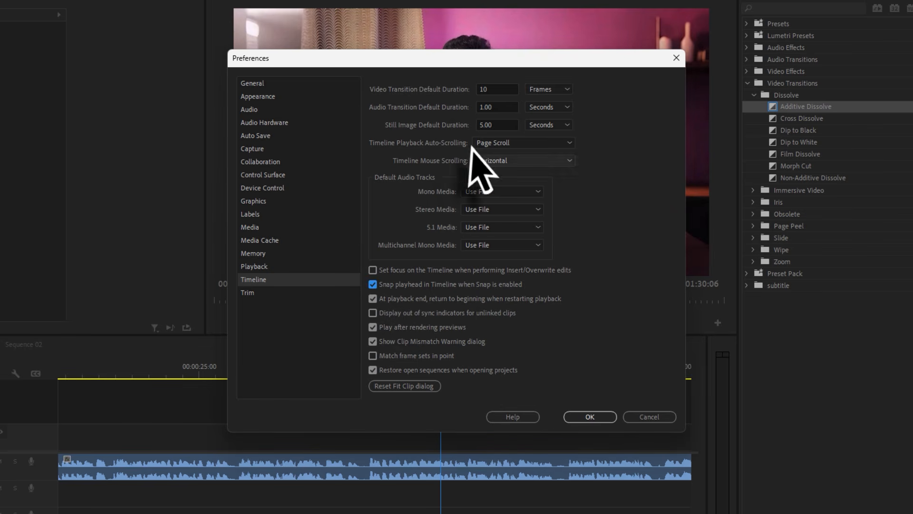
pyautogui.moveTo(449, 62); pyautogui.dragTo(742, 50)
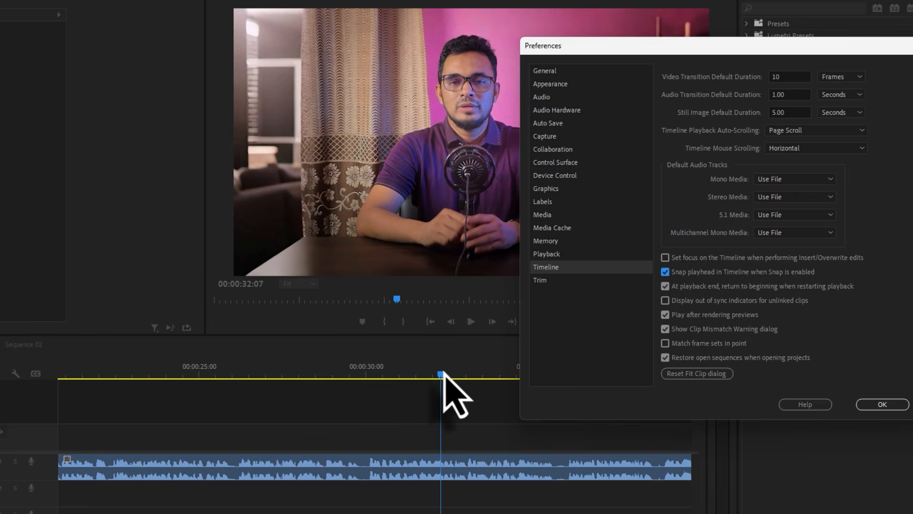
pyautogui.click(865, 404)
# Move the Sequence 01 playhead to 00:00:28:03 and add a marker there
pyautogui.click(315, 374)
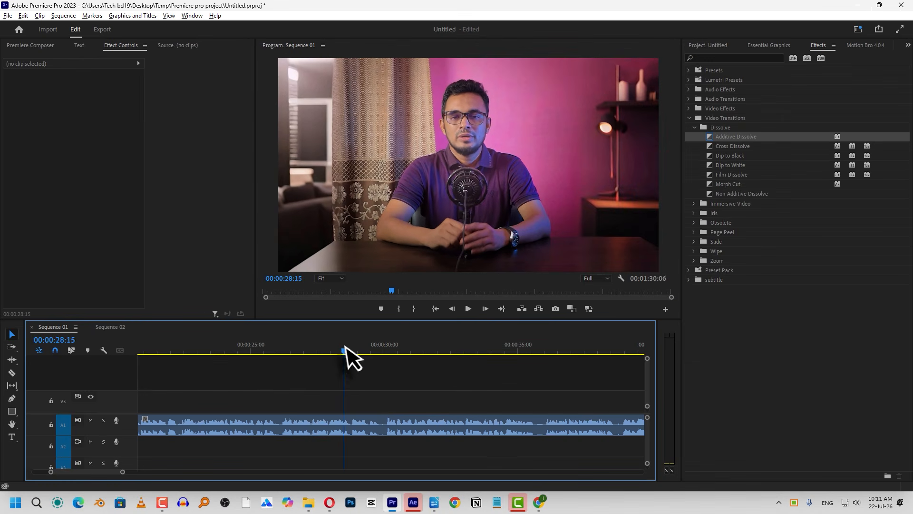
pyautogui.moveTo(346, 346); pyautogui.dragTo(334, 347)
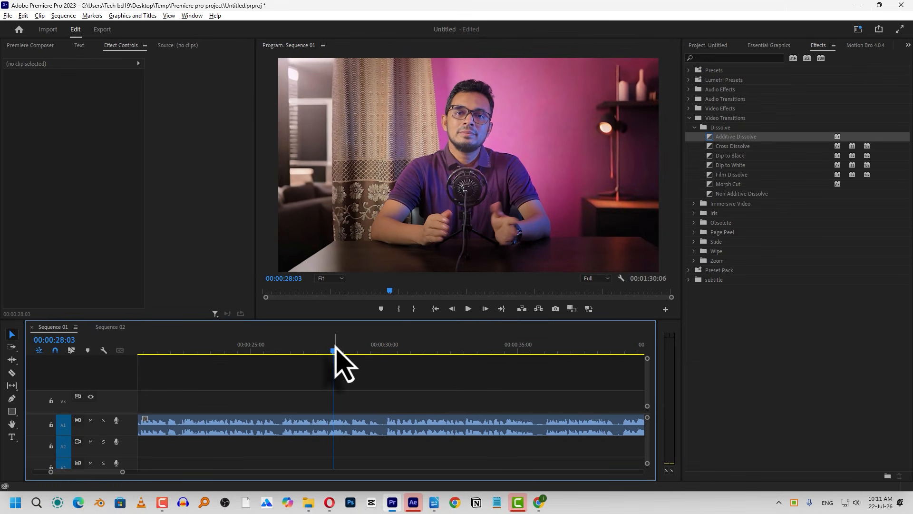
pyautogui.press('m')
# Place intro.mp4 on track V3 of Sequence 01 at about 00:00:31, and move the playhead to 00:00:35:14
pyautogui.click(707, 45)
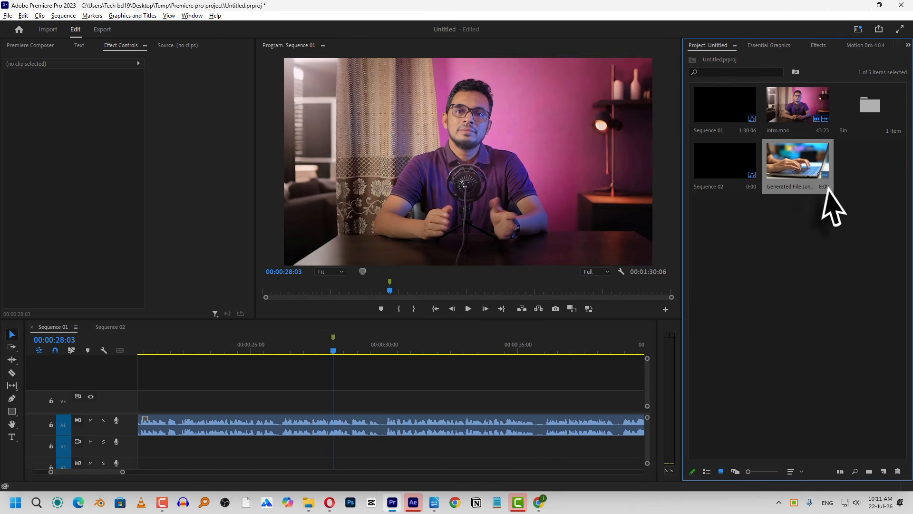
pyautogui.moveTo(825, 122); pyautogui.dragTo(430, 402)
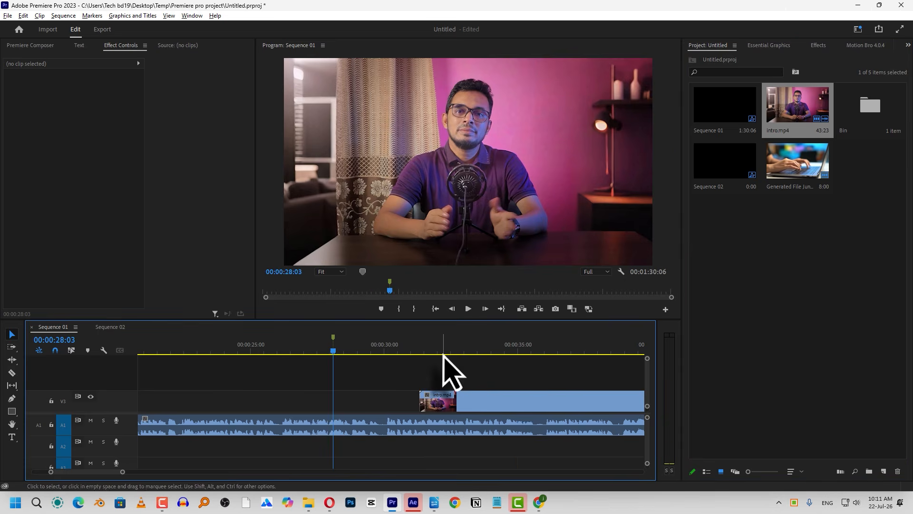
pyautogui.click(526, 350)
pyautogui.press('-')
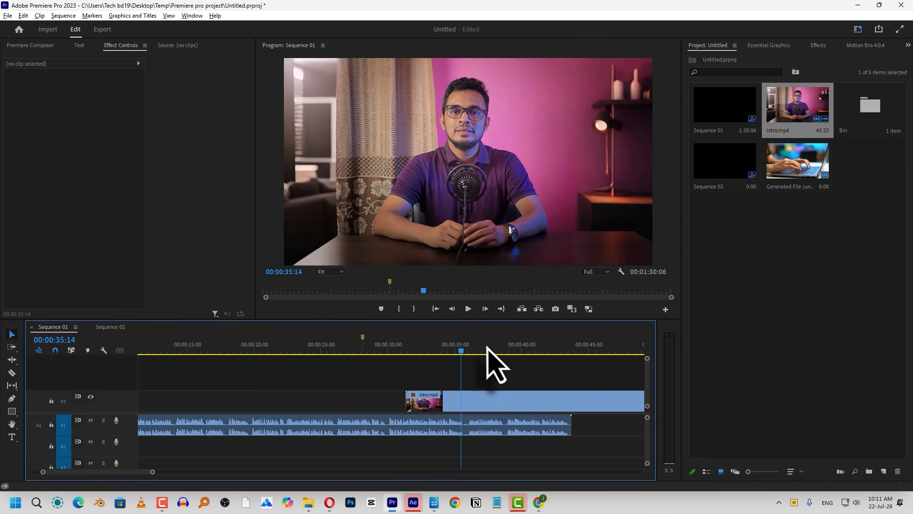
pyautogui.press('-')
pyautogui.press('-')
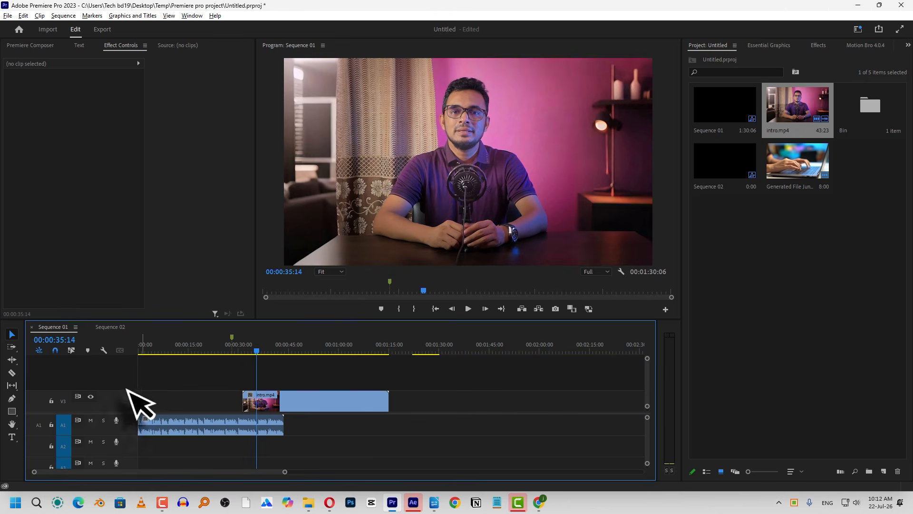
# Test playhead snapping in Sequence 01 around the start of intro.mp4, leaving the playhead at 00:00:21:20
pyautogui.click(255, 351)
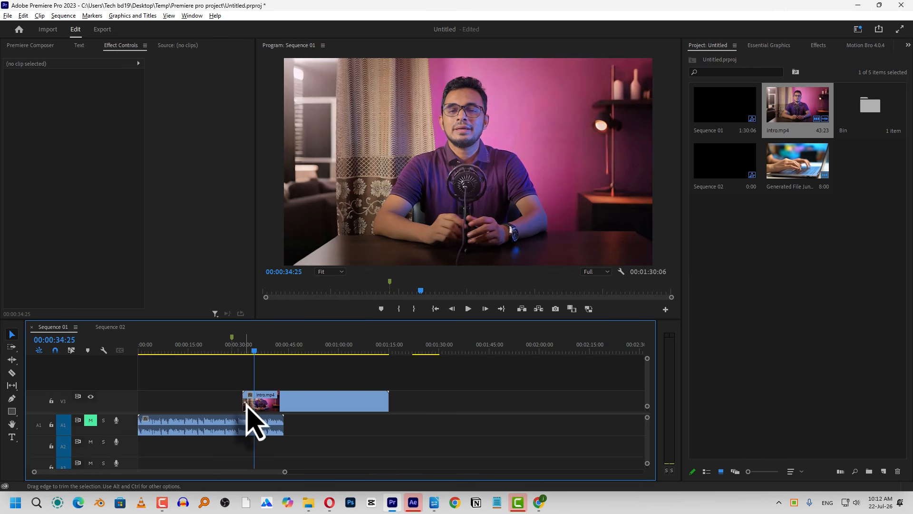
pyautogui.click(268, 352)
pyautogui.moveTo(269, 354); pyautogui.dragTo(245, 365)
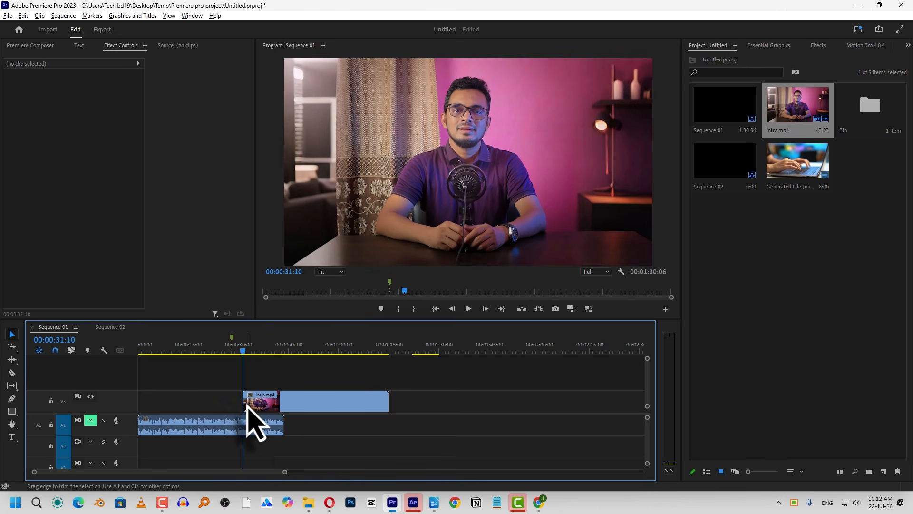
pyautogui.click(212, 352)
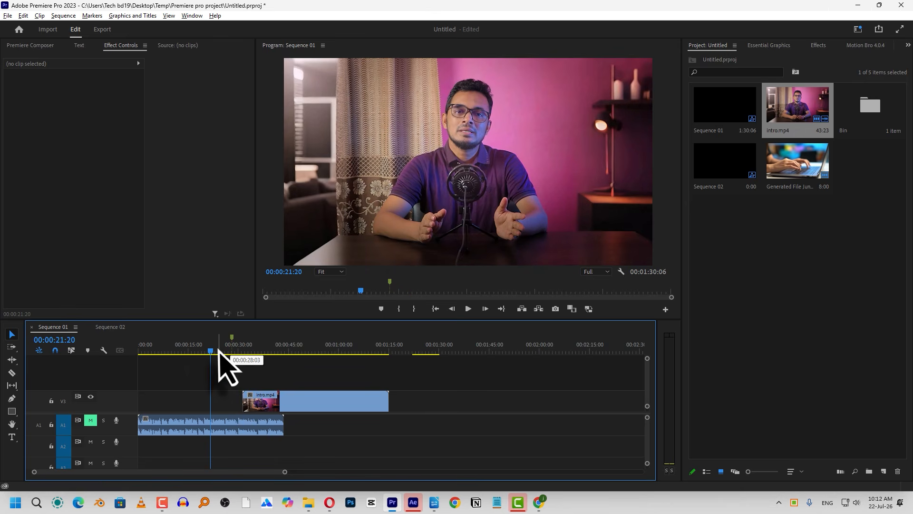
pyautogui.moveTo(211, 353)
pyautogui.mouseDown()
pyautogui.moveTo(228, 352)
pyautogui.moveTo(153, 356)
pyautogui.moveTo(279, 363)
pyautogui.moveTo(246, 373)
pyautogui.mouseUp()
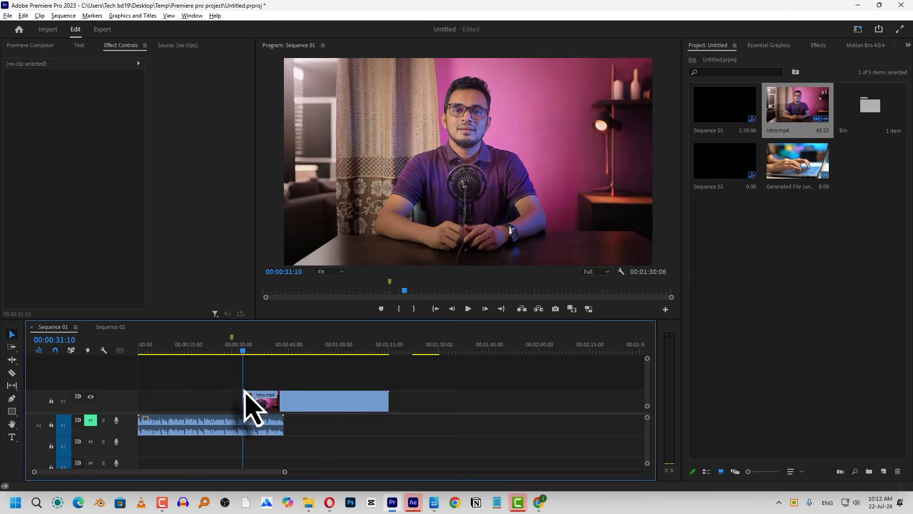
pyautogui.moveTo(244, 373); pyautogui.dragTo(207, 368)
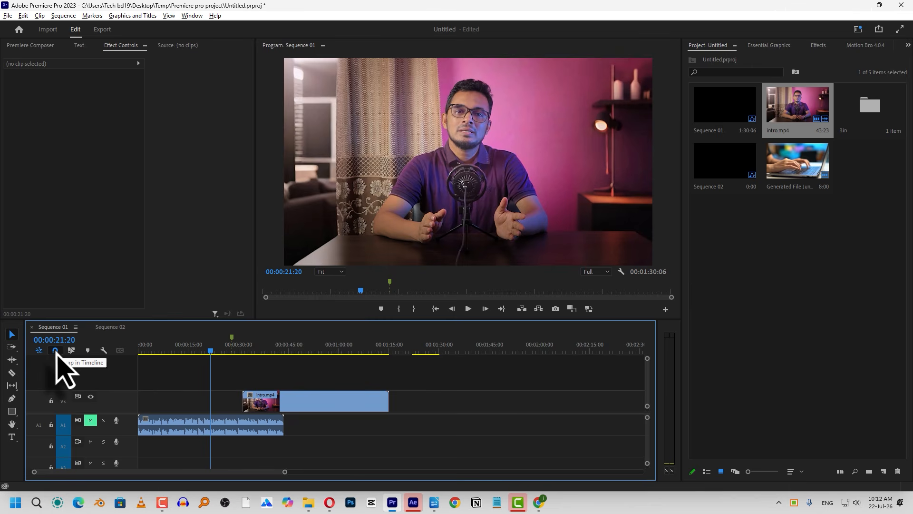
# Test moving intro.mp4 along track V3 with Snap on and off, leaving its start at about 00:00:25:28
pyautogui.moveTo(276, 400)
pyautogui.mouseDown()
pyautogui.moveTo(239, 400)
pyautogui.moveTo(271, 401)
pyautogui.mouseUp()
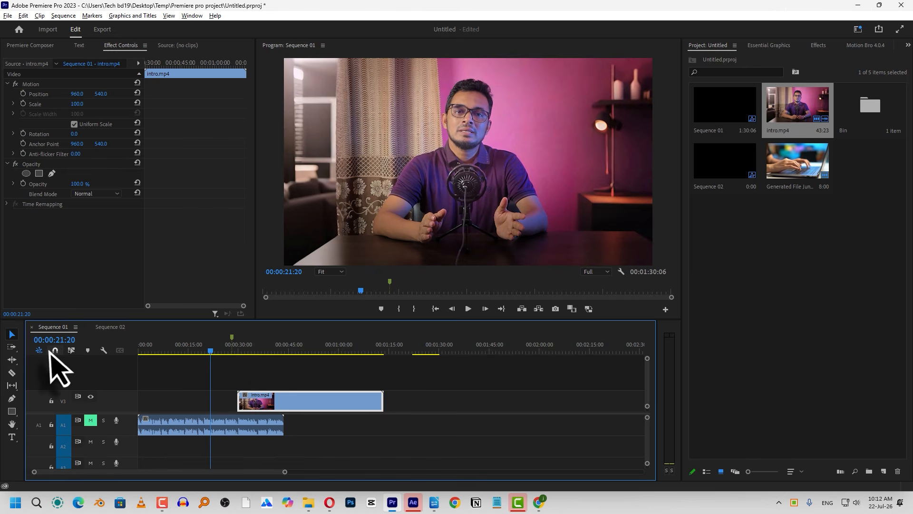
pyautogui.moveTo(266, 397); pyautogui.dragTo(247, 405)
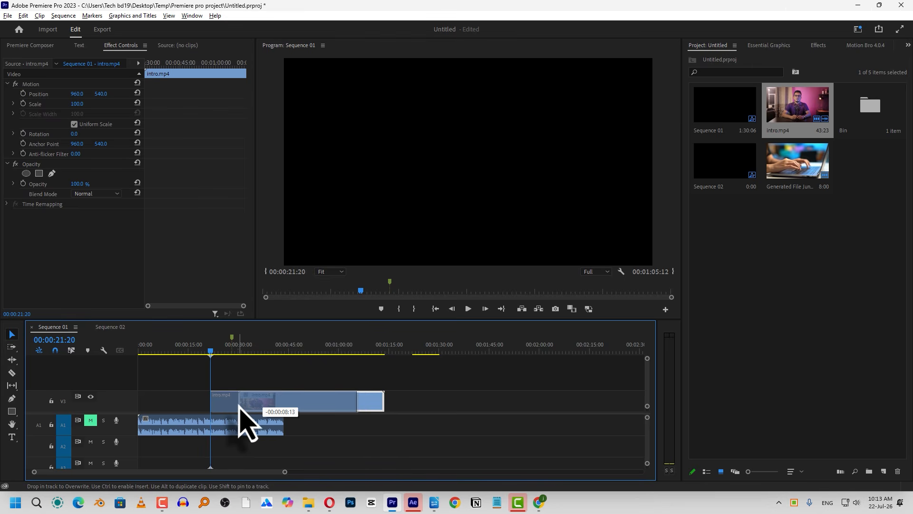
pyautogui.moveTo(239, 406); pyautogui.dragTo(237, 406)
pyautogui.moveTo(233, 405)
pyautogui.mouseDown()
pyautogui.moveTo(224, 406)
pyautogui.moveTo(240, 399)
pyautogui.moveTo(258, 411)
pyautogui.moveTo(250, 406)
pyautogui.mouseUp()
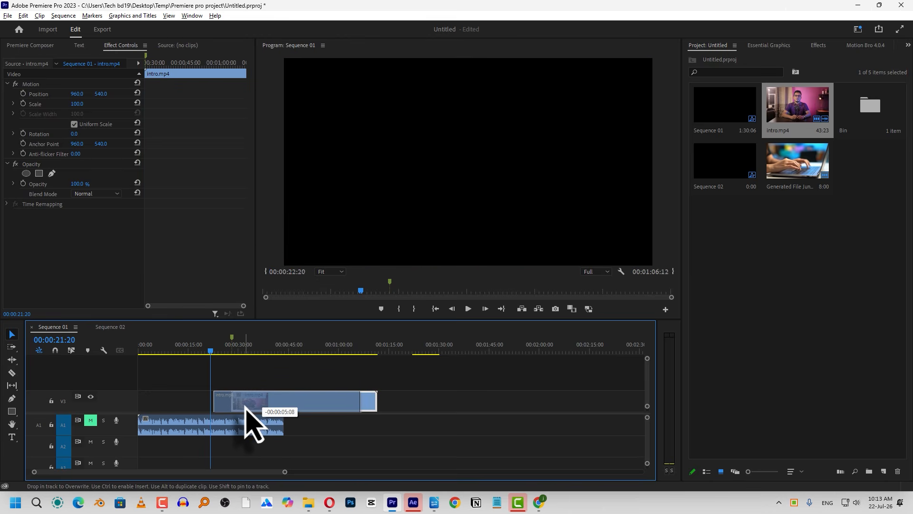
pyautogui.moveTo(248, 408); pyautogui.dragTo(234, 336)
# Turn Snap back on in Sequence 01 and move the playhead to the start of intro.mp4 at 00:00:25:28
pyautogui.click(56, 350)
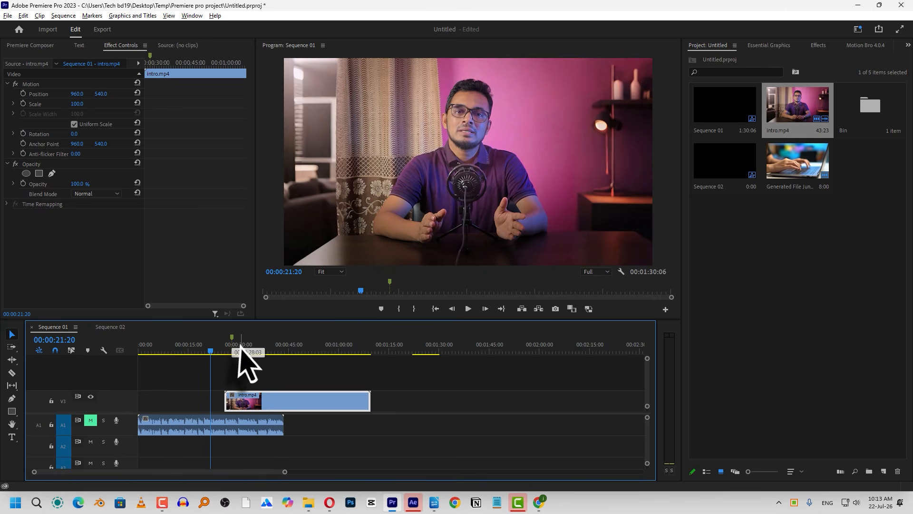
pyautogui.click(205, 350)
pyautogui.press('Down')
# Open the Trim preferences, review the trim offset and trimming options, and close the dialog without changes
pyautogui.click(22, 16)
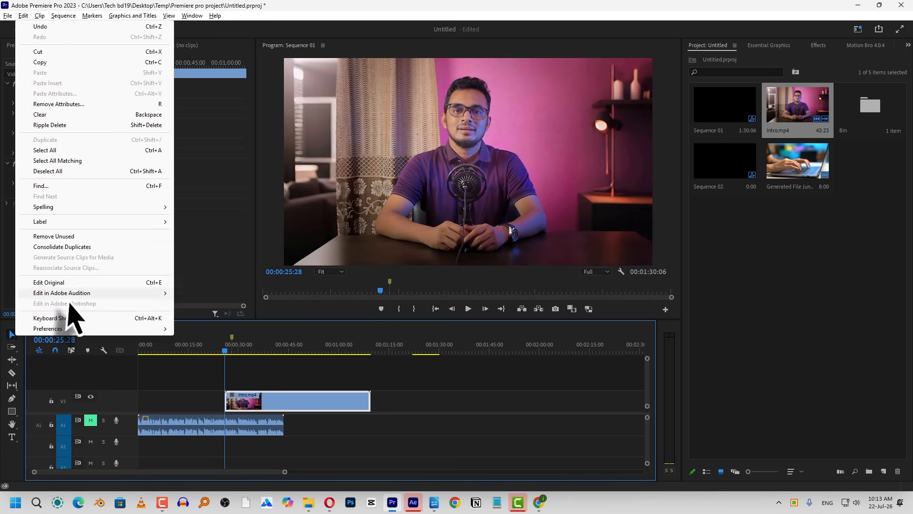
pyautogui.moveTo(77, 329)
pyautogui.click(231, 334)
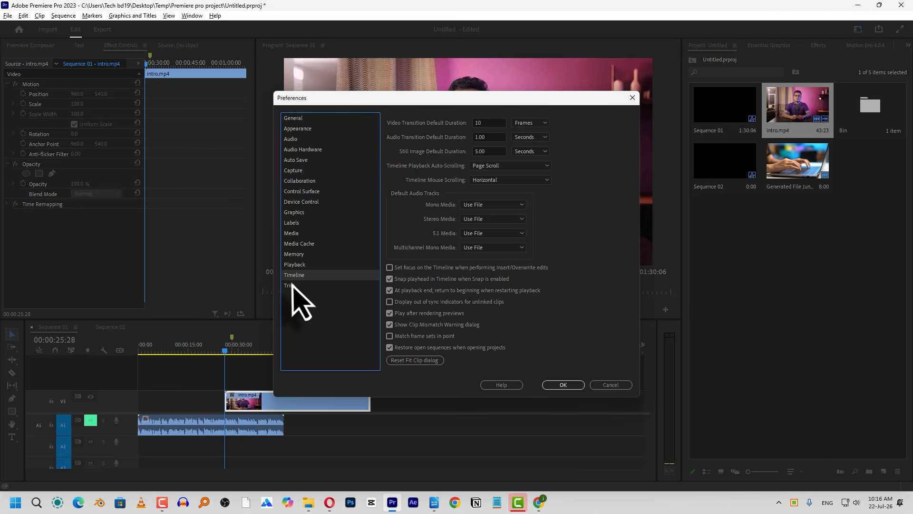
pyautogui.click(292, 285)
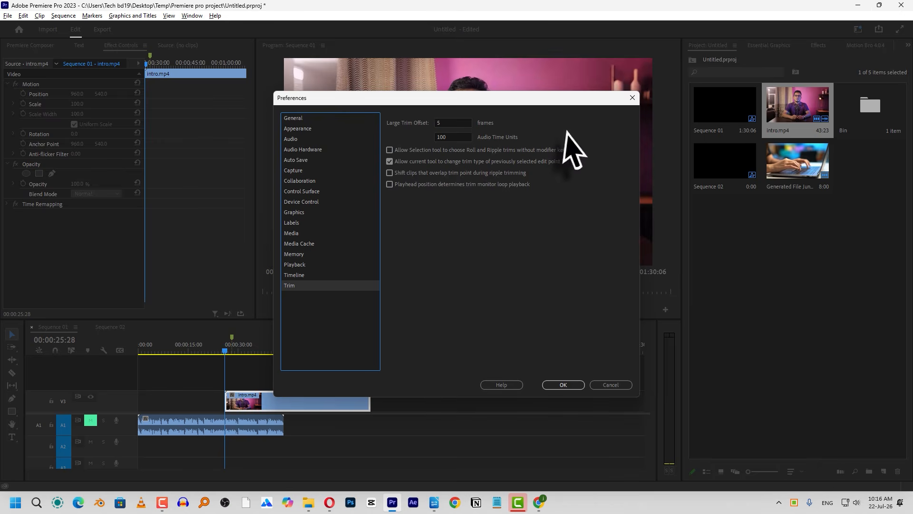
pyautogui.press('Escape')
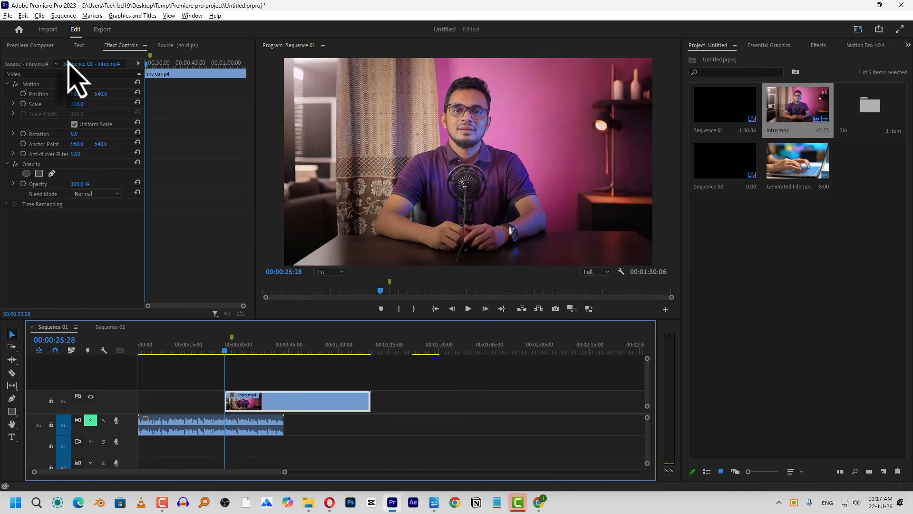
# Look through the Project, Effects and Essential Graphics views and bring up the Lumetri Color controls
pyautogui.click(737, 66)
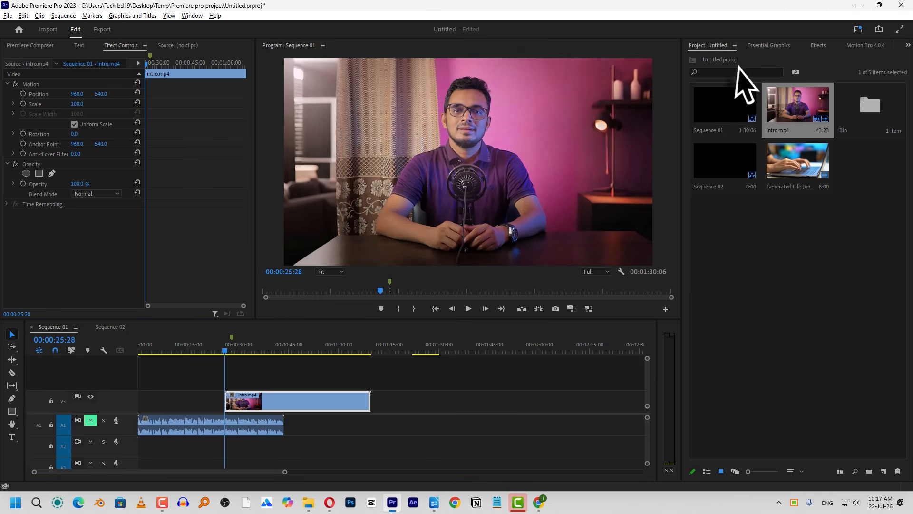
pyautogui.click(817, 46)
pyautogui.click(769, 47)
pyautogui.click(716, 46)
pyautogui.scroll(-2, 771, 48)
pyautogui.scroll(1, 776, 49)
pyautogui.scroll(-3, 774, 48)
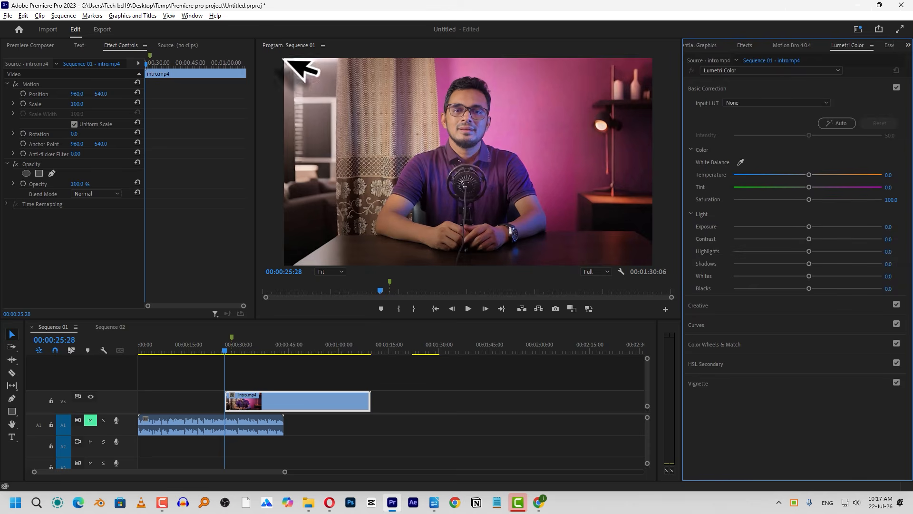
pyautogui.rightClick(251, 404)
pyautogui.click(240, 378)
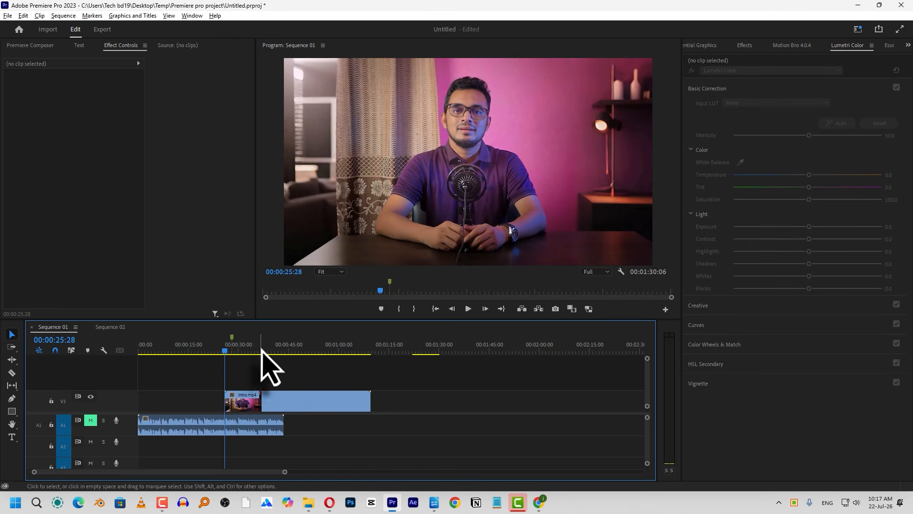
pyautogui.click(157, 65)
# Add Position keyframes to the intro.mp4 clip on V3 at 00:00:25:28 and 00:00:42:27
pyautogui.click(247, 401)
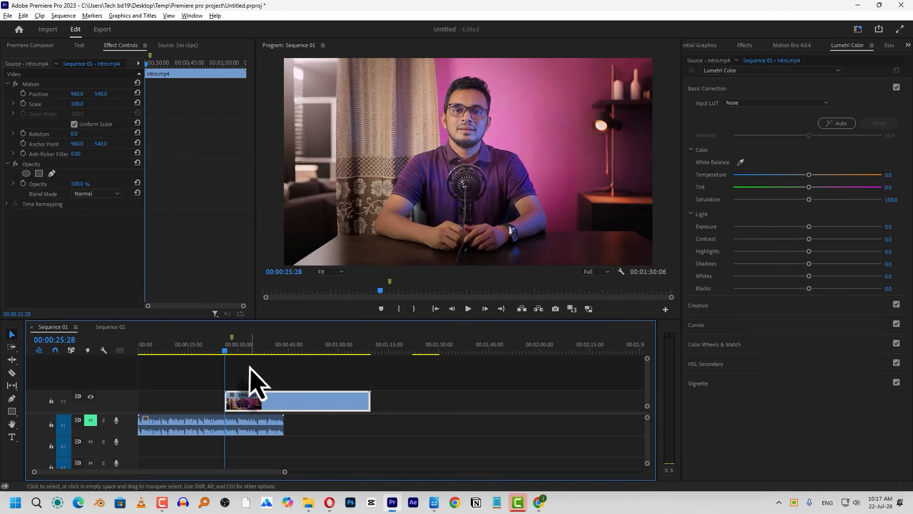
pyautogui.click(23, 94)
pyautogui.click(184, 63)
pyautogui.click(118, 94)
# Check the keyframe interpolation options, move the first Position keyframe closer to the second, and apply easing to both
pyautogui.rightClick(185, 94)
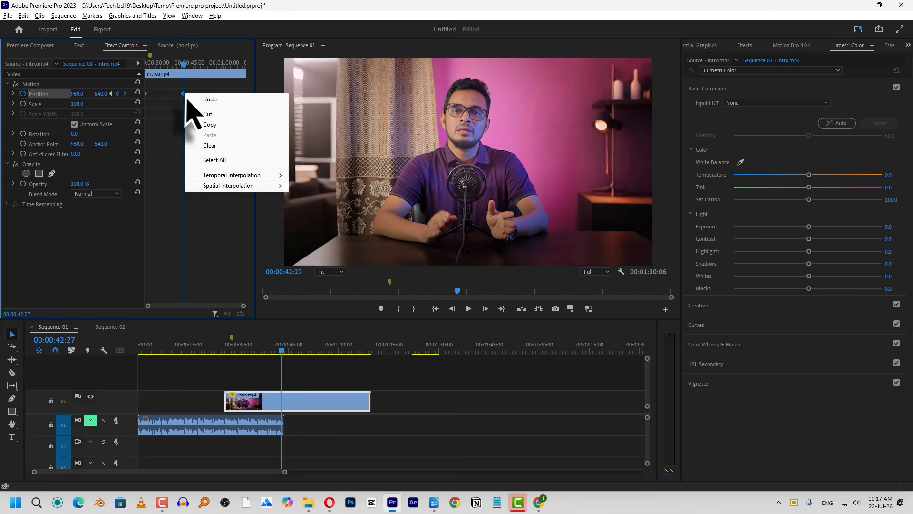
pyautogui.moveTo(245, 181)
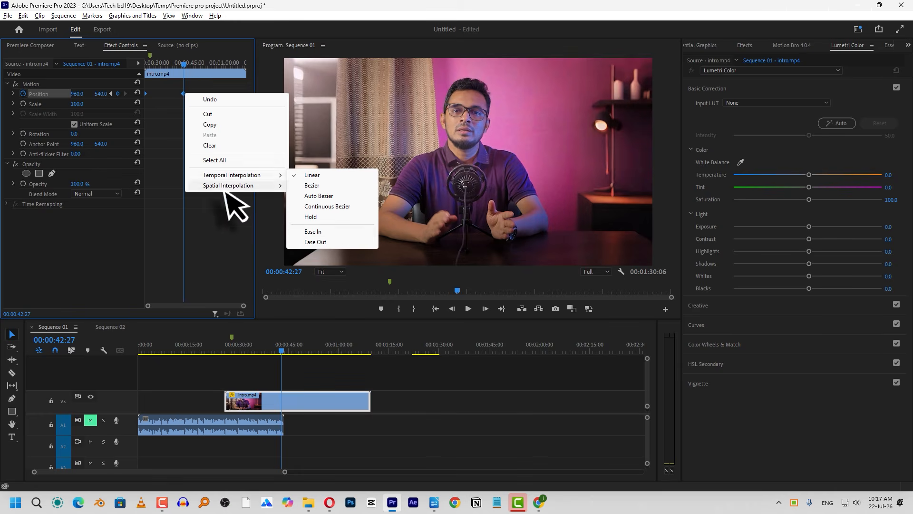
pyautogui.click(163, 112)
pyautogui.moveTo(146, 94)
pyautogui.mouseDown()
pyautogui.moveTo(164, 94)
pyautogui.moveTo(144, 84)
pyautogui.mouseUp()
pyautogui.press('F9')
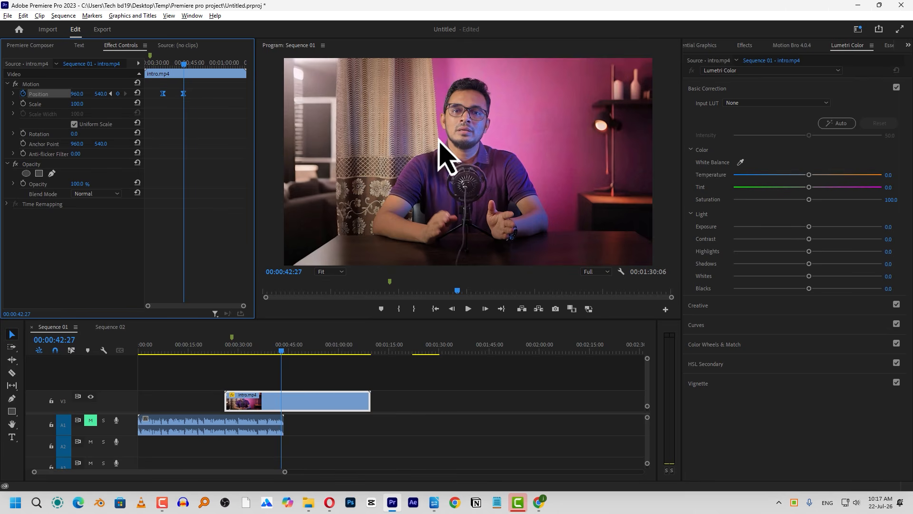
pyautogui.click(24, 15)
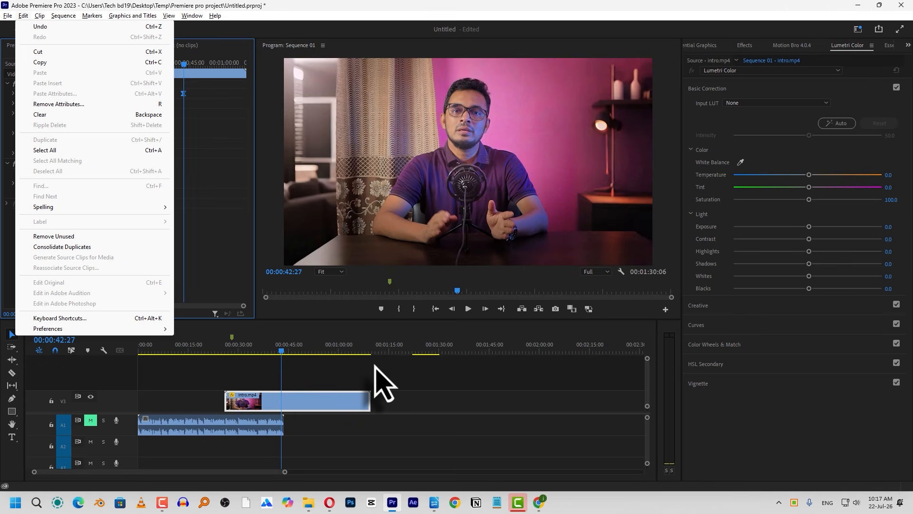
pyautogui.click(248, 156)
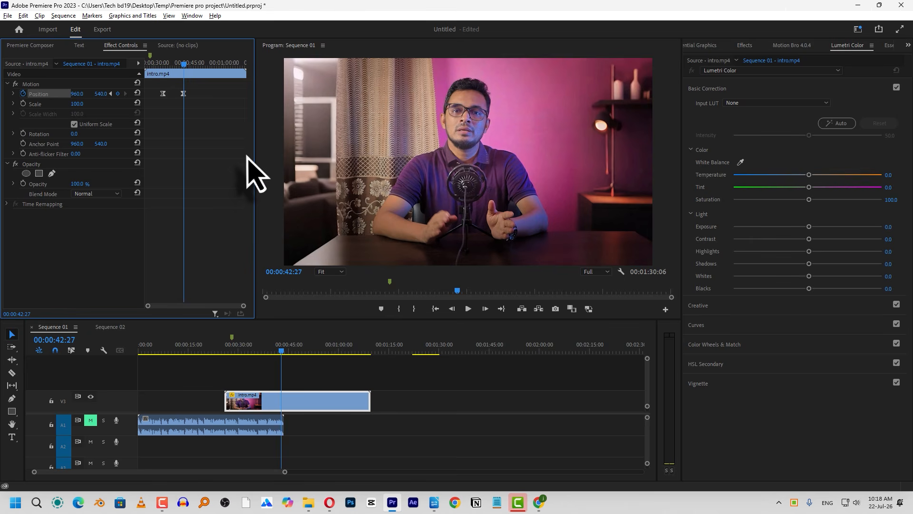